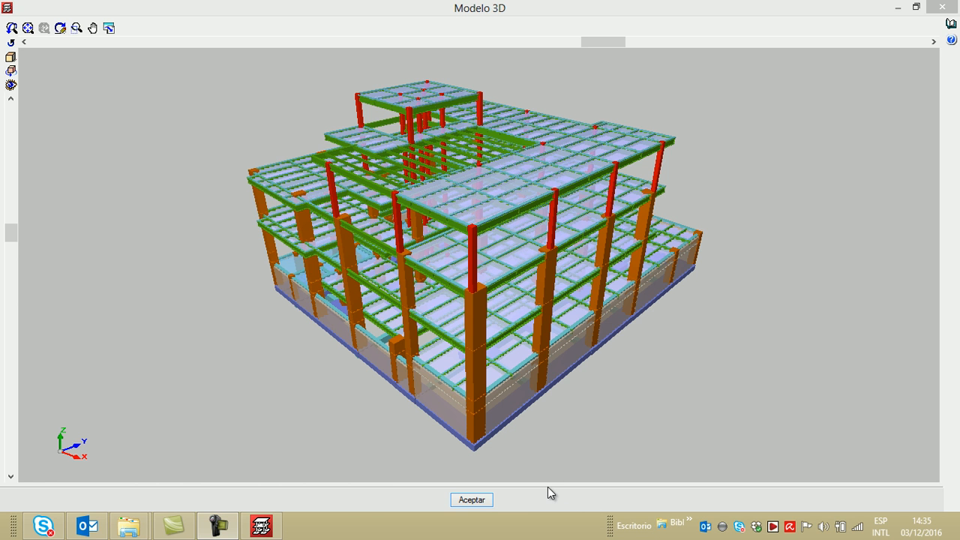
- Reopen the 3D model of the structure and examine the ramp slabs between the perimeter wall and the columns
{"action": "left_click", "coordinate": [484, 500]}
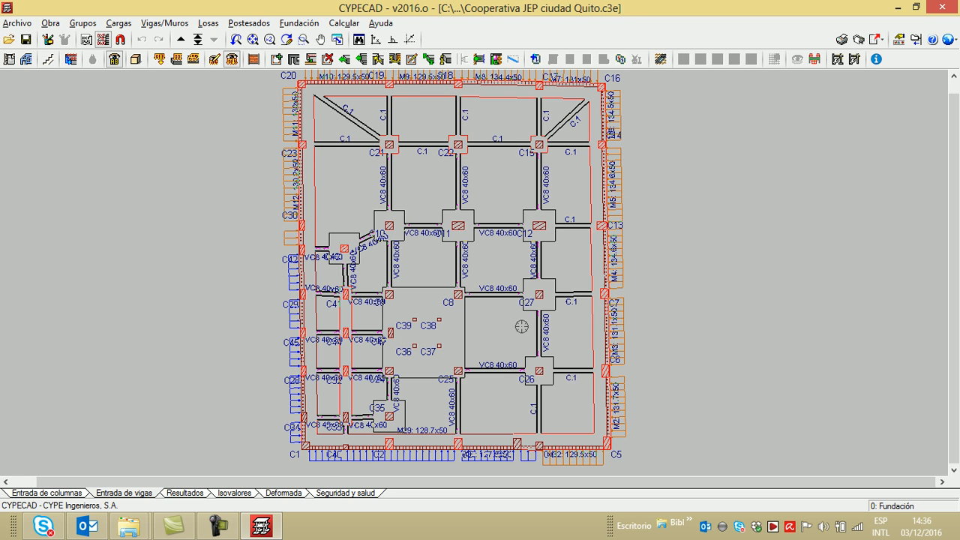
{"action": "left_click", "coordinate": [135, 60]}
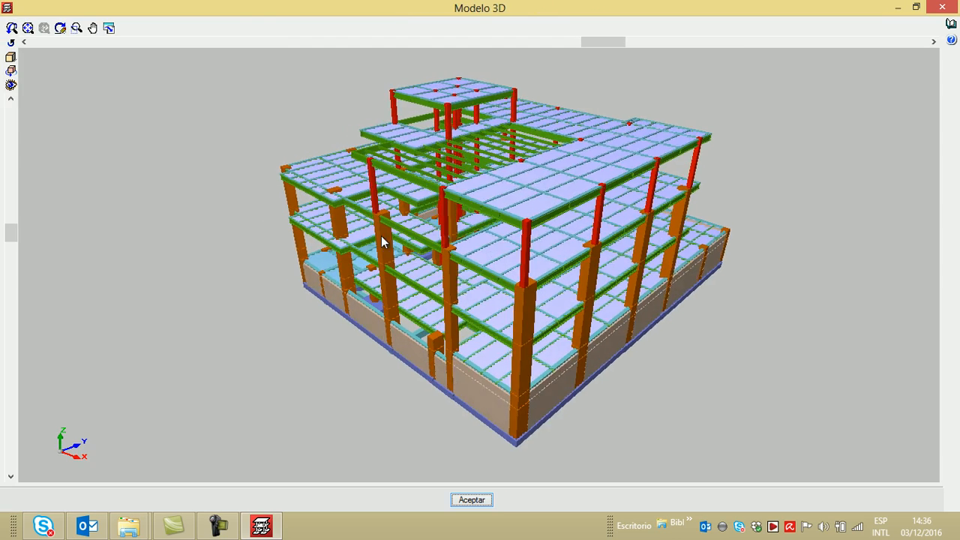
{"action": "left_click_drag", "start_coordinate": [605, 41], "coordinate": [563, 45]}
{"action": "scroll", "coordinate": [397, 332], "scroll_direction": "up", "scroll_amount": 3}
{"action": "scroll", "coordinate": [397, 332], "scroll_direction": "up", "scroll_amount": 5}
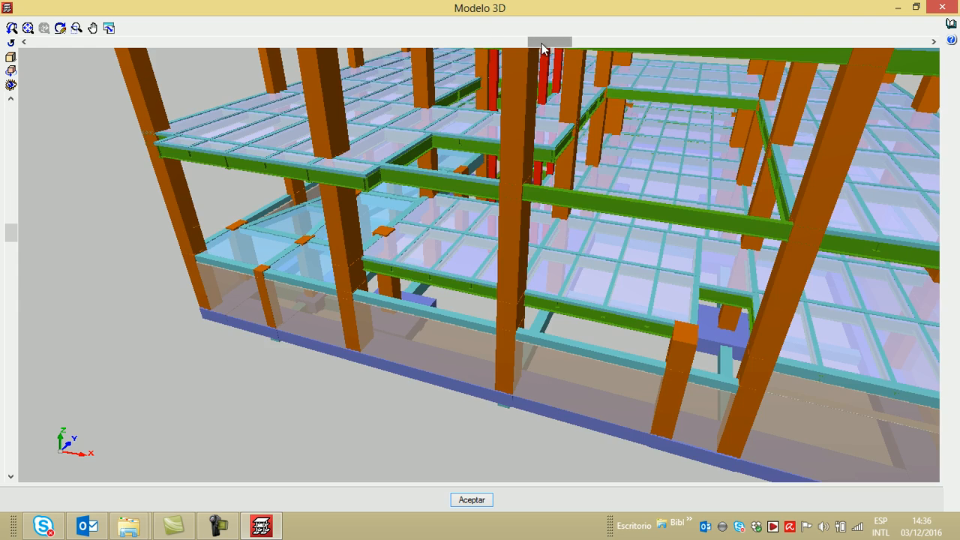
{"action": "left_click_drag", "start_coordinate": [543, 47], "coordinate": [504, 45]}
{"action": "scroll", "coordinate": [428, 242], "scroll_direction": "up", "scroll_amount": 6}
{"action": "scroll", "coordinate": [440, 236], "scroll_direction": "down", "scroll_amount": 3}
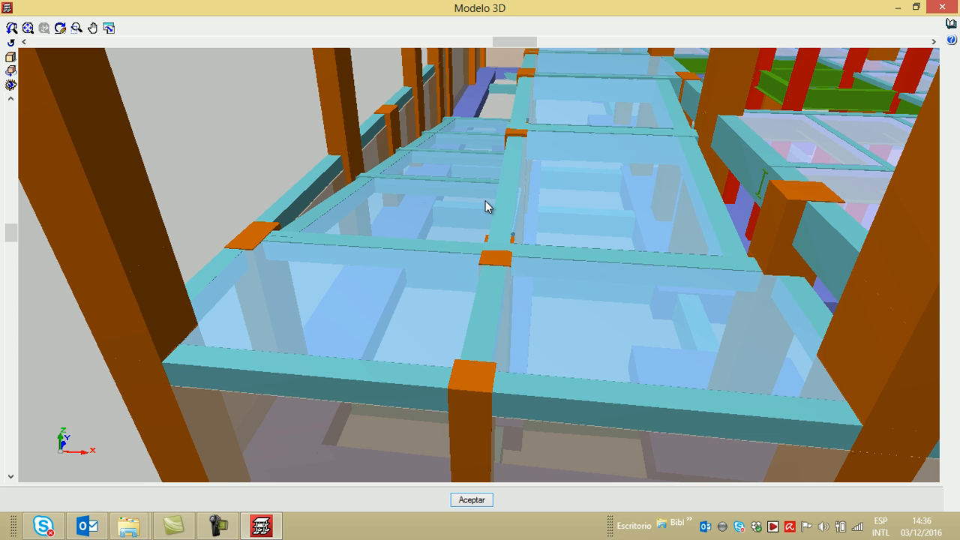
- Examine the foundation beams, footings and column bases beneath the ramp in the 3D model
{"action": "left_click_drag", "start_coordinate": [525, 42], "coordinate": [557, 72]}
{"action": "left_click_drag", "start_coordinate": [11, 227], "coordinate": [6, 271]}
{"action": "scroll", "coordinate": [277, 238], "scroll_direction": "up", "scroll_amount": 5}
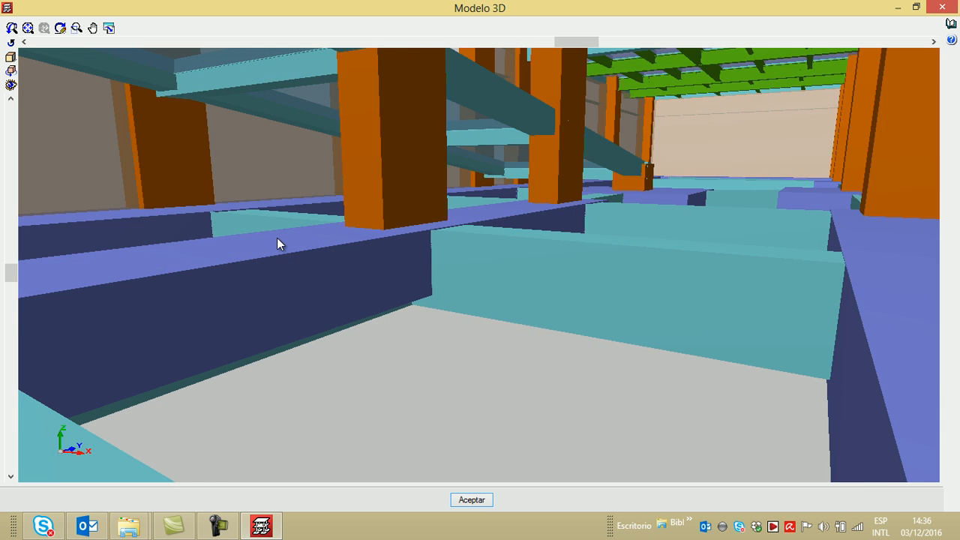
{"action": "scroll", "coordinate": [276, 238], "scroll_direction": "down", "scroll_amount": 1}
{"action": "left_click_drag", "start_coordinate": [563, 42], "coordinate": [591, 42]}
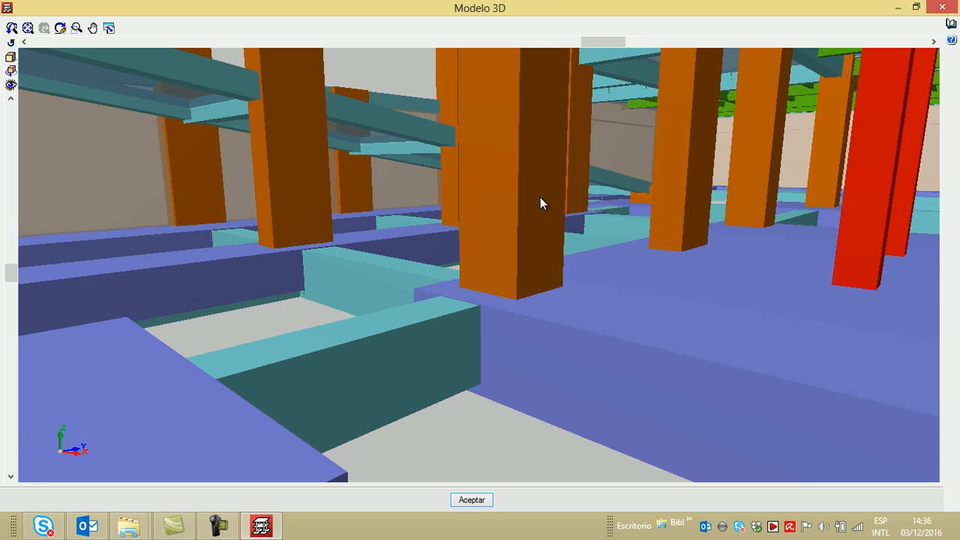
{"action": "scroll", "coordinate": [539, 192], "scroll_direction": "down", "scroll_amount": 2}
{"action": "middle_click_drag", "start_coordinate": [394, 219], "coordinate": [414, 238]}
{"action": "scroll", "coordinate": [414, 238], "scroll_direction": "up", "scroll_amount": 3}
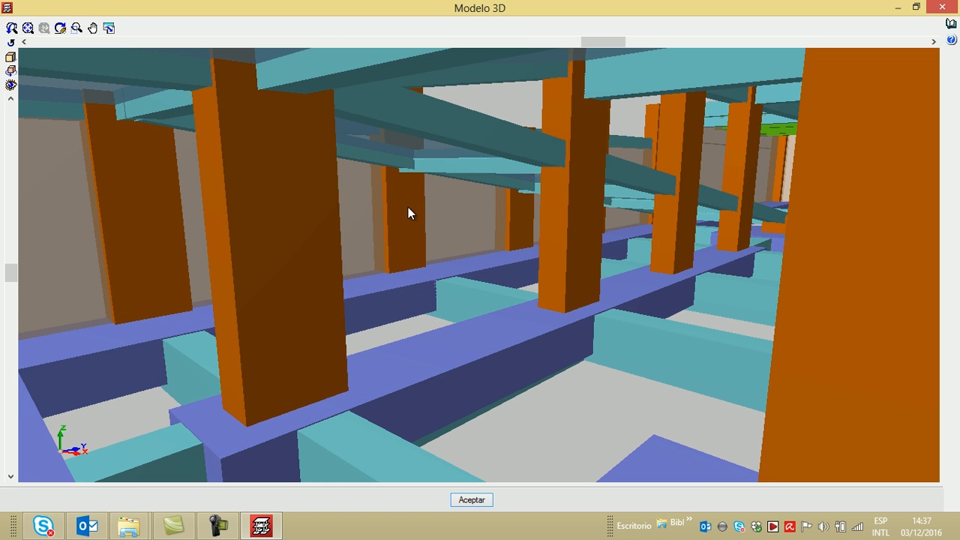
- Inspect the ramp and the adjoining floor from outside the basement wall and close the 3D model
{"action": "scroll", "coordinate": [408, 207], "scroll_direction": "down", "scroll_amount": 5}
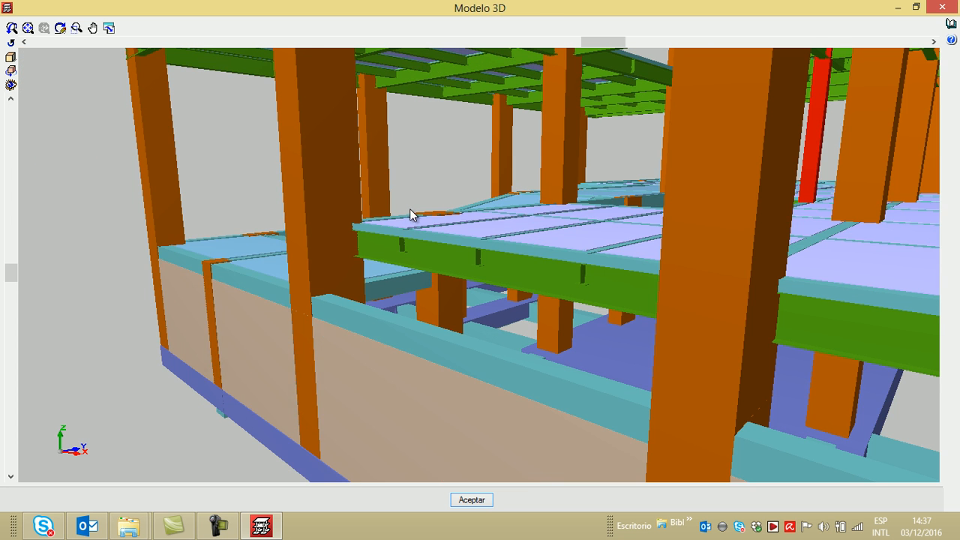
{"action": "scroll", "coordinate": [420, 214], "scroll_direction": "up", "scroll_amount": 3}
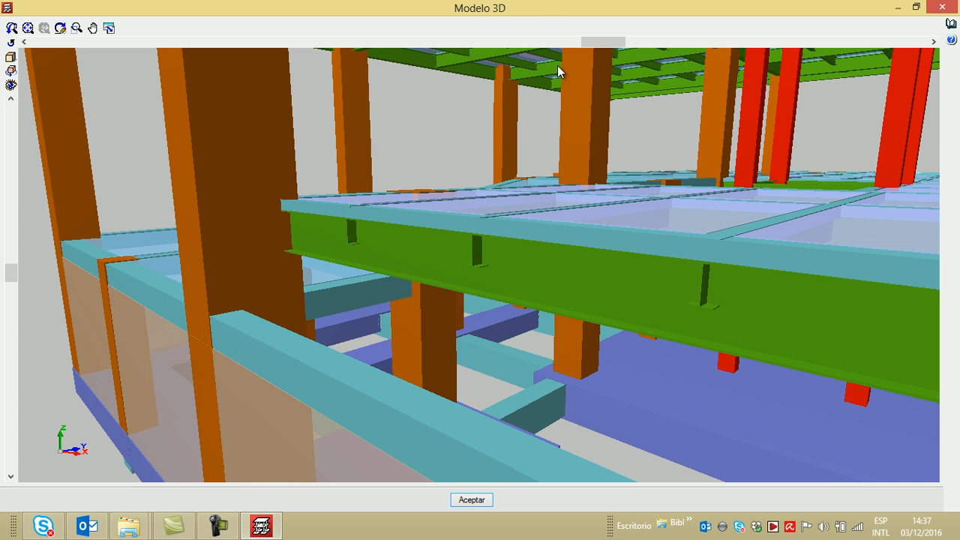
{"action": "left_click_drag", "start_coordinate": [597, 43], "coordinate": [526, 41]}
{"action": "scroll", "coordinate": [504, 87], "scroll_direction": "down", "scroll_amount": 3}
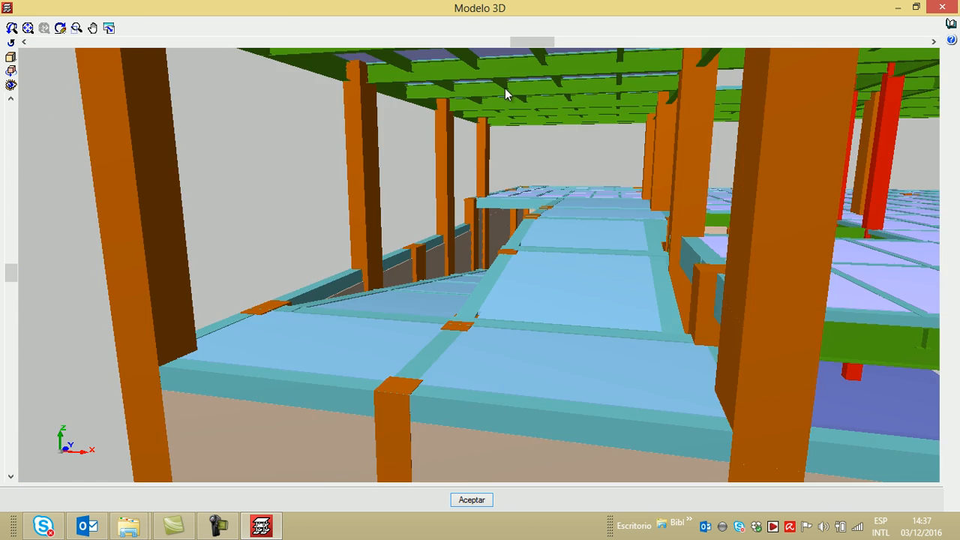
{"action": "left_click", "coordinate": [478, 499]}
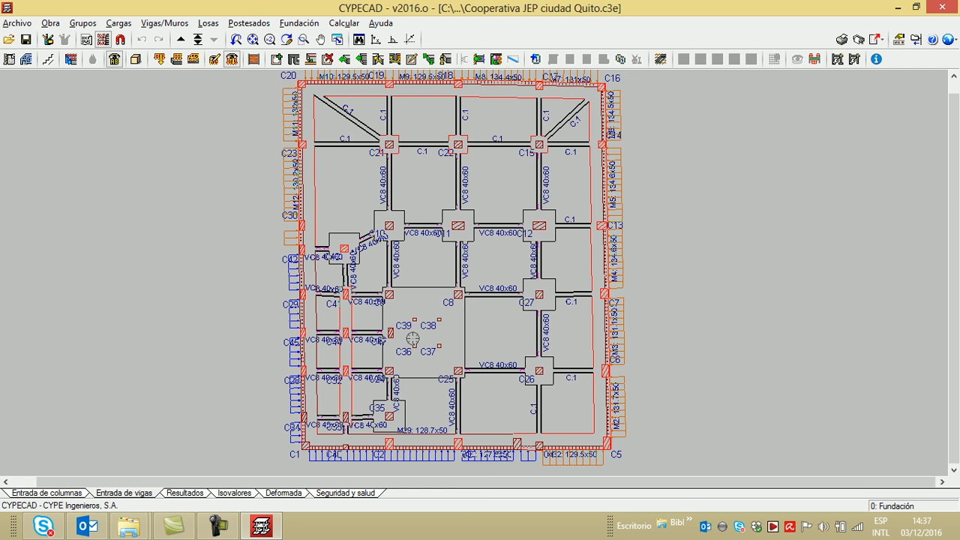
- Open the column reinforcement editor from the results, starting with column C41, and select column C43
{"action": "left_click", "coordinate": [187, 492]}
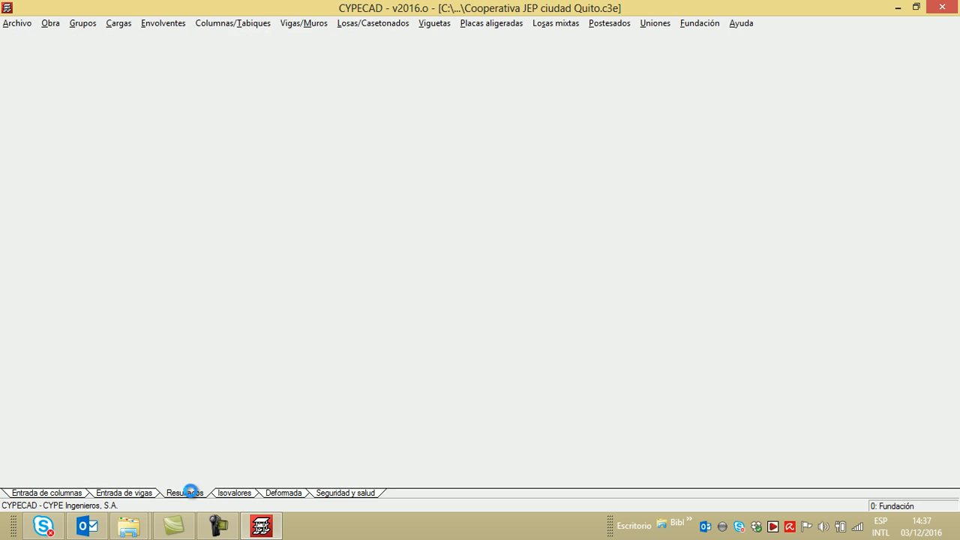
{"action": "left_click", "coordinate": [233, 22]}
{"action": "left_click", "coordinate": [228, 36]}
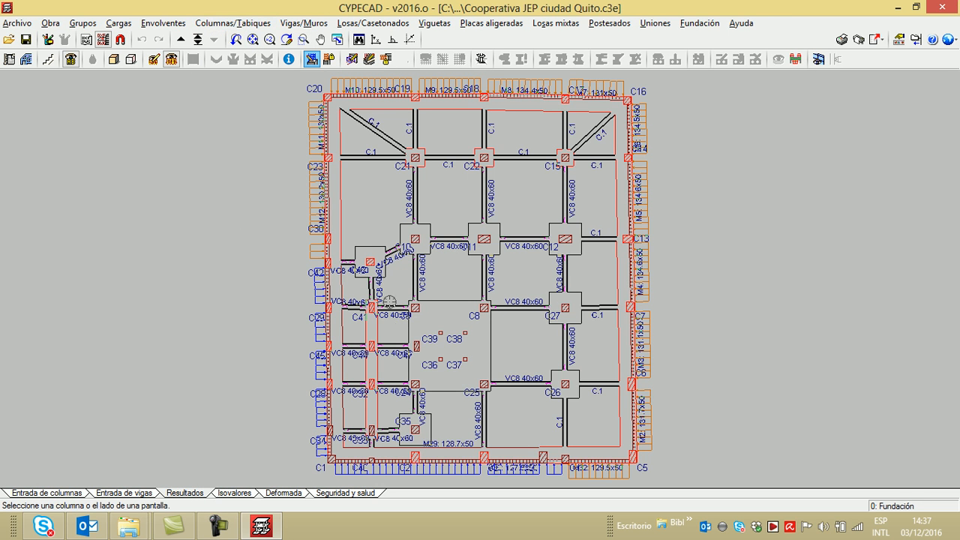
{"action": "scroll", "coordinate": [400, 328], "scroll_direction": "up", "scroll_amount": 1}
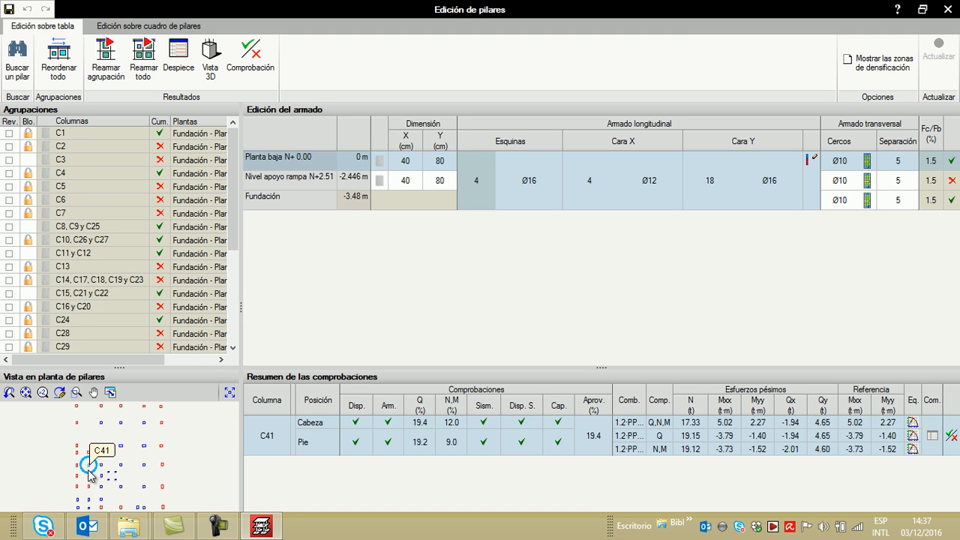
{"action": "scroll", "coordinate": [88, 471], "scroll_direction": "up", "scroll_amount": 3}
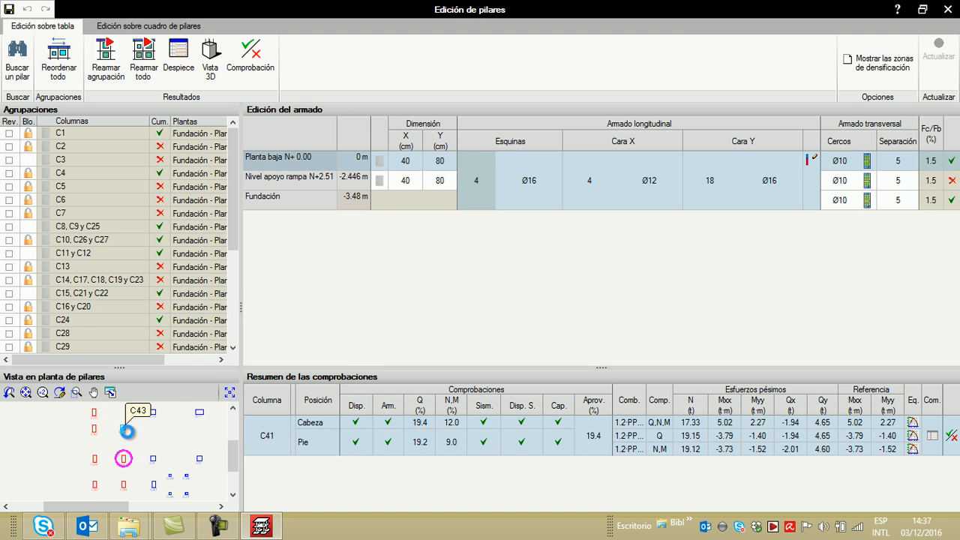
{"action": "left_click", "coordinate": [126, 431]}
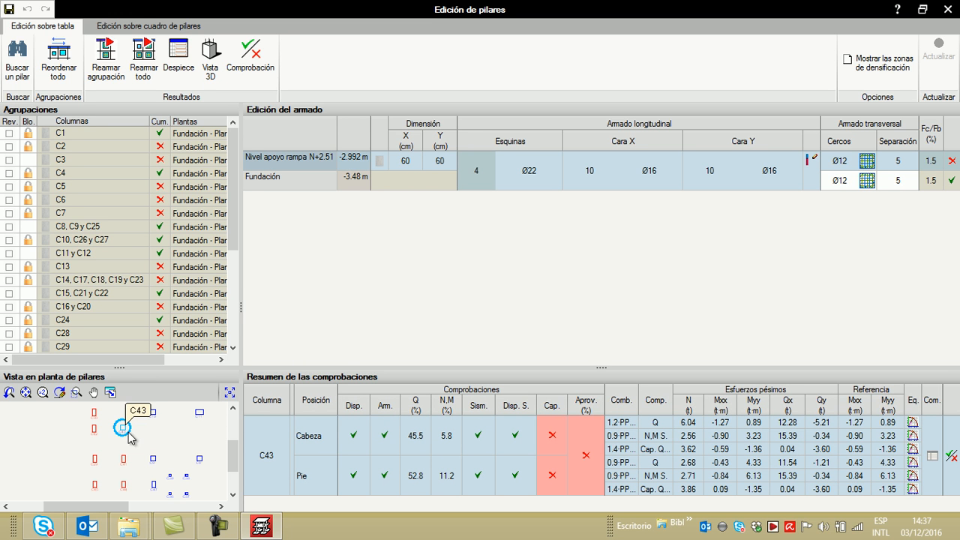
- Open the compliance checks for column C43, show only the failing ones and highlight the design shear Ve about the Y axis
{"action": "left_click", "coordinate": [260, 74]}
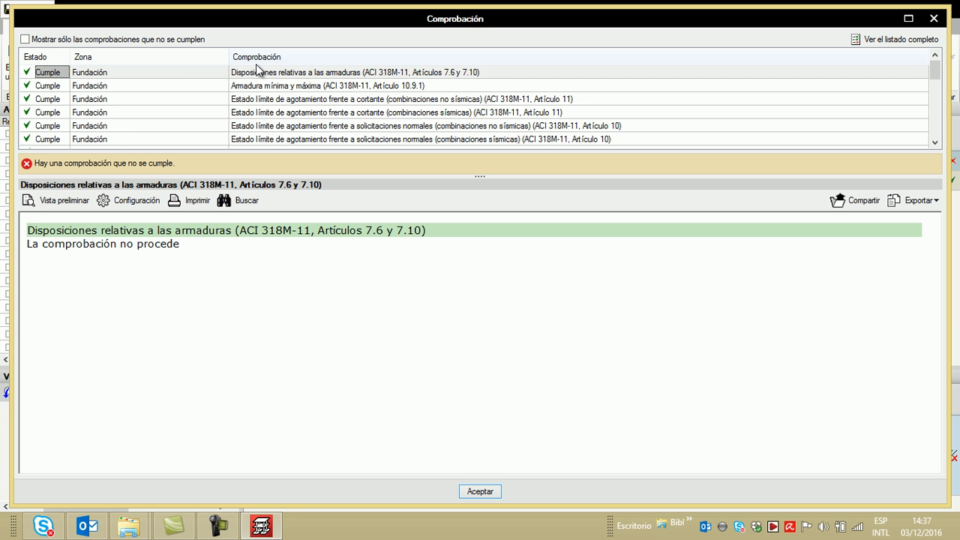
{"action": "left_click", "coordinate": [26, 39]}
{"action": "left_click_drag", "start_coordinate": [943, 310], "coordinate": [777, 435]}
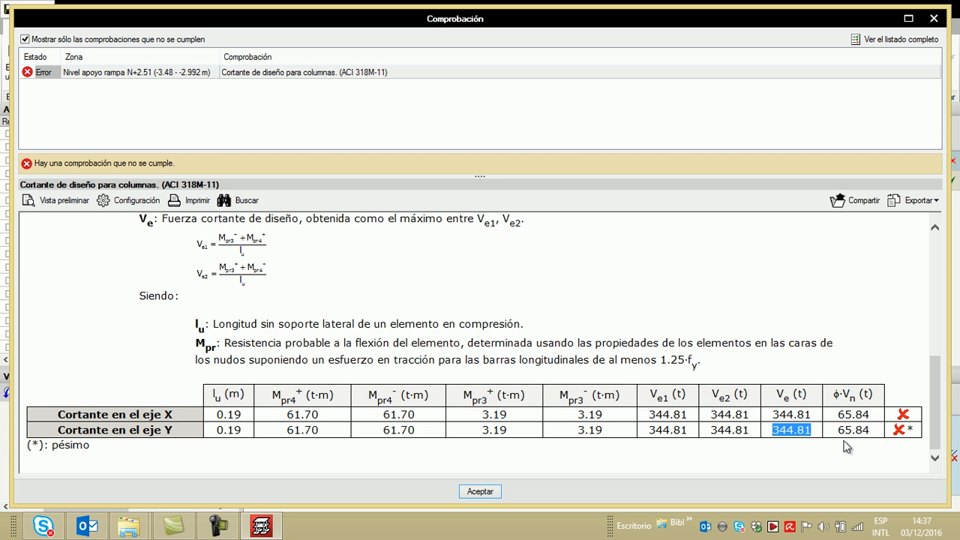
- Compare the φ·Vn shear capacities for the X and Y axes in the report and close the checks and the column editor
{"action": "left_click", "coordinate": [869, 434]}
{"action": "left_click_drag", "start_coordinate": [876, 435], "coordinate": [844, 436]}
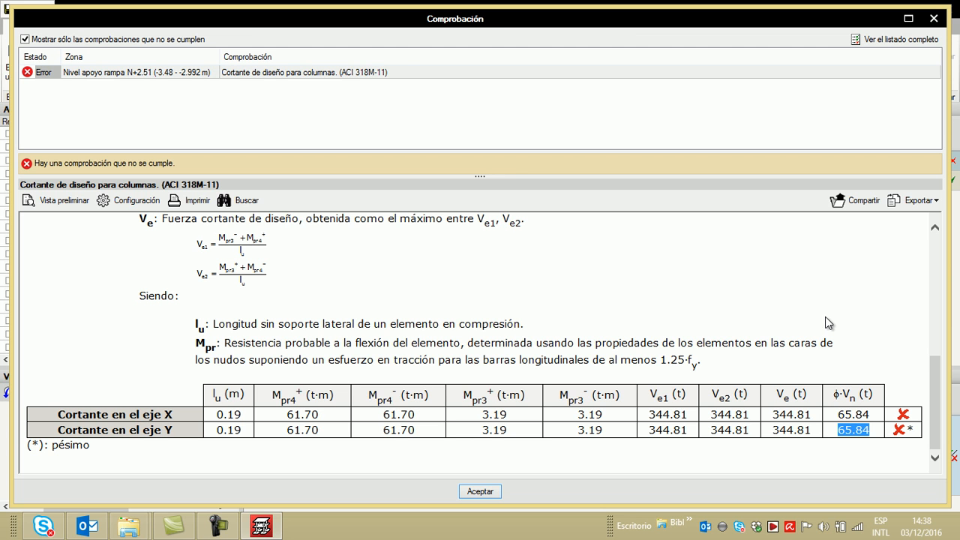
{"action": "left_click_drag", "start_coordinate": [184, 421], "coordinate": [165, 431]}
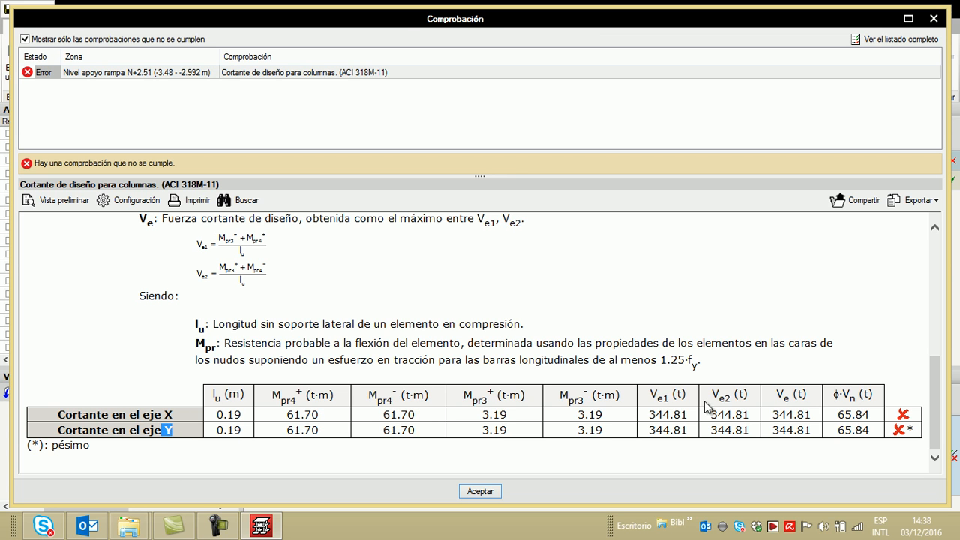
{"action": "left_click_drag", "start_coordinate": [871, 421], "coordinate": [838, 418]}
{"action": "double_click", "coordinate": [848, 434]}
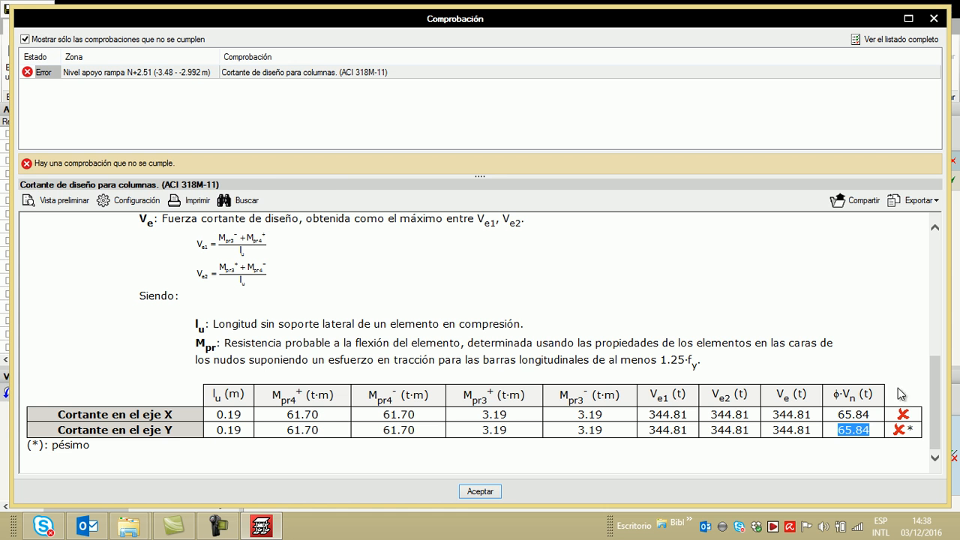
{"action": "left_click", "coordinate": [934, 19]}
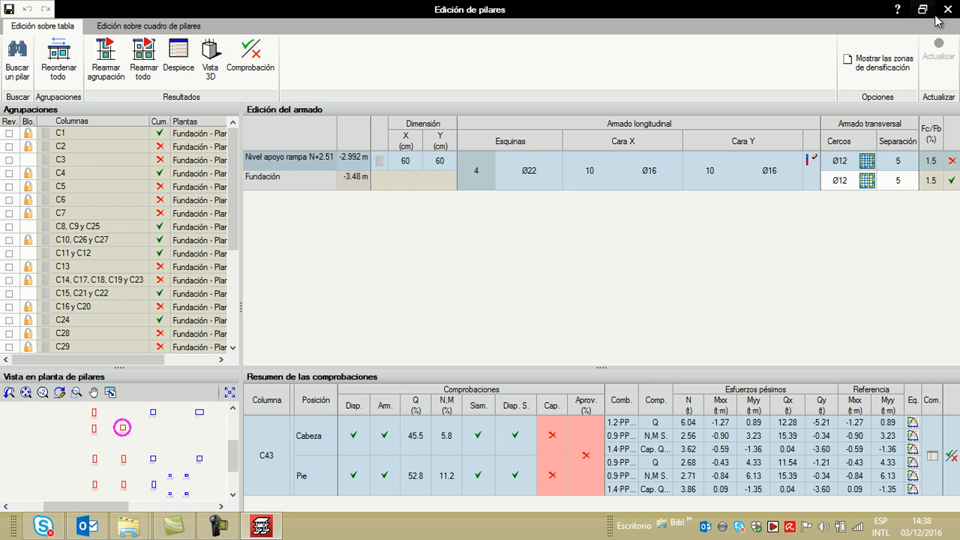
{"action": "left_click", "coordinate": [947, 15]}
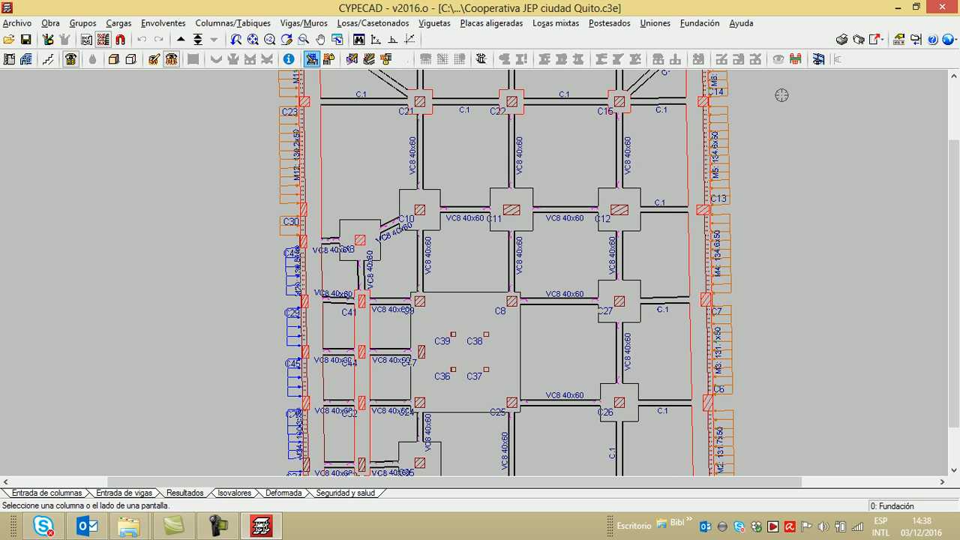
- Open the building's 3D model from the results and examine how the ramp beams meet the columns above the foundation
{"action": "middle_click_drag", "start_coordinate": [514, 259], "coordinate": [538, 202]}
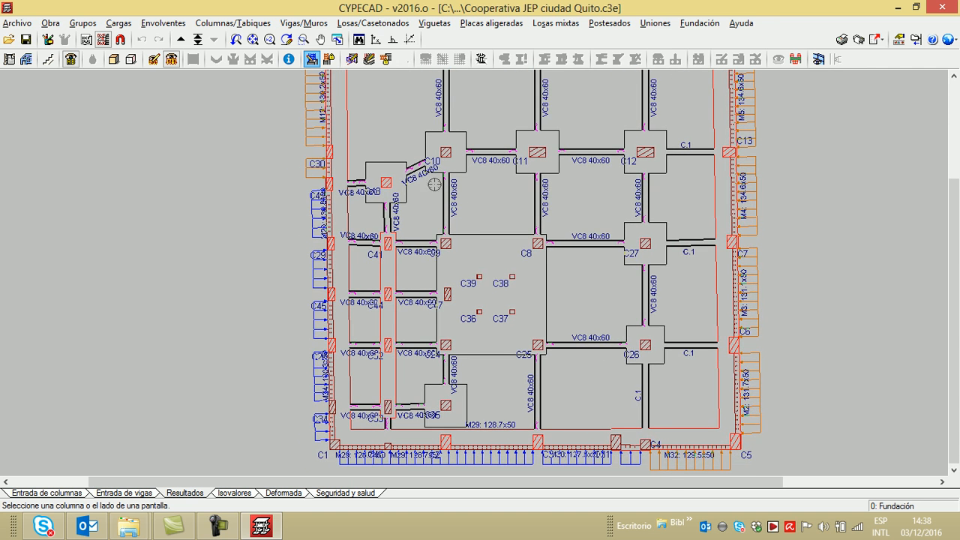
{"action": "scroll", "coordinate": [390, 173], "scroll_direction": "up", "scroll_amount": 1}
{"action": "left_click", "coordinate": [115, 59]}
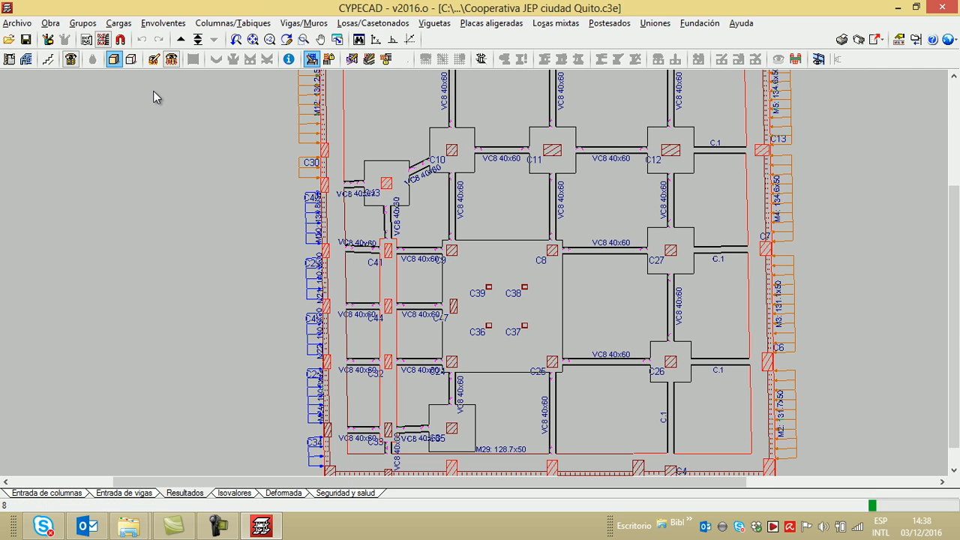
{"action": "scroll", "coordinate": [441, 262], "scroll_direction": "up", "scroll_amount": 10}
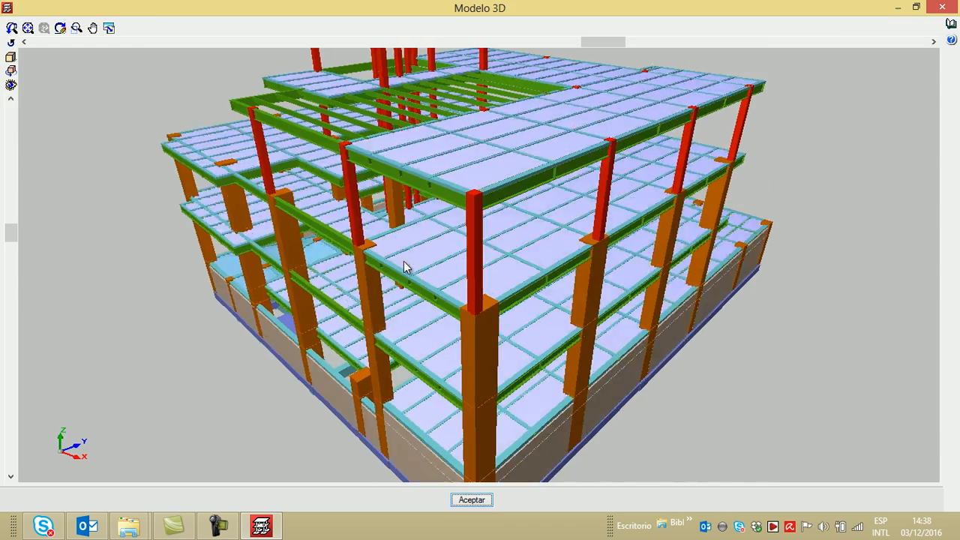
{"action": "scroll", "coordinate": [442, 264], "scroll_direction": "up", "scroll_amount": 5}
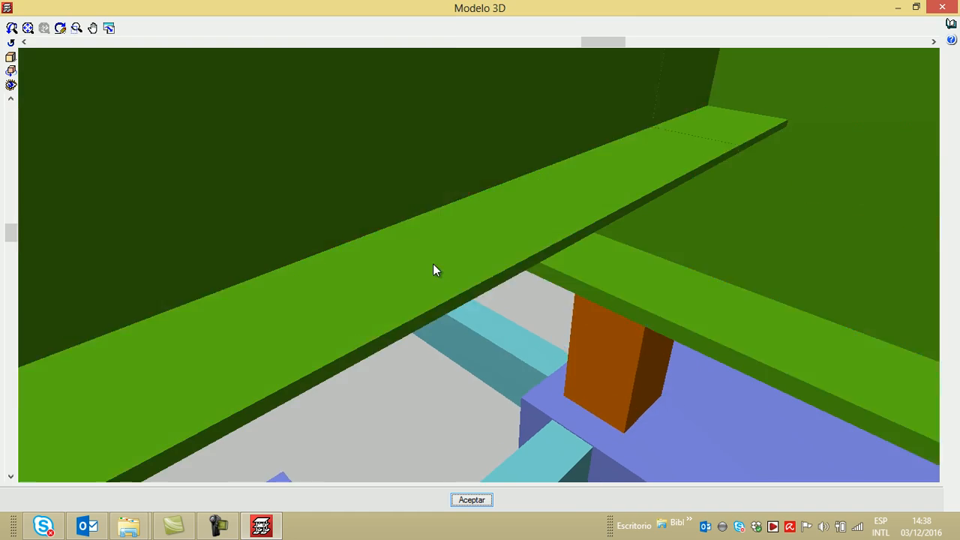
{"action": "left_click_drag", "start_coordinate": [9, 238], "coordinate": [7, 247]}
{"action": "scroll", "coordinate": [204, 242], "scroll_direction": "down", "scroll_amount": 3}
{"action": "scroll", "coordinate": [213, 240], "scroll_direction": "up", "scroll_amount": 4}
{"action": "scroll", "coordinate": [216, 239], "scroll_direction": "down", "scroll_amount": 4}
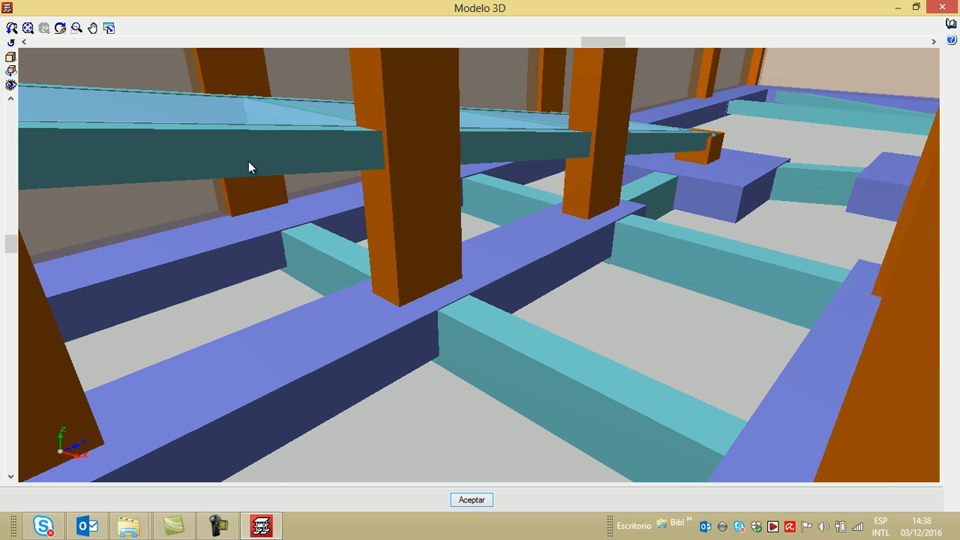
{"action": "scroll", "coordinate": [189, 169], "scroll_direction": "up", "scroll_amount": 1}
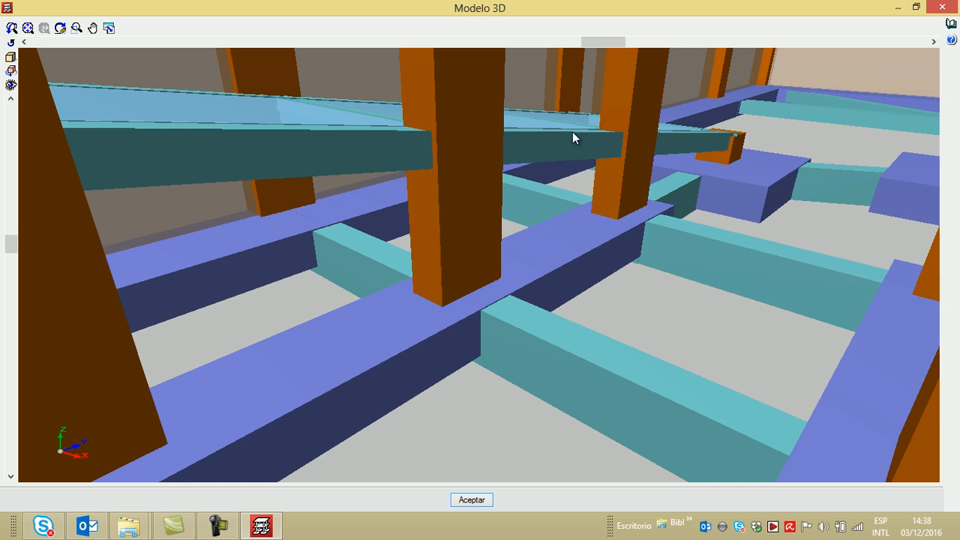
{"action": "scroll", "coordinate": [400, 137], "scroll_direction": "down", "scroll_amount": 1}
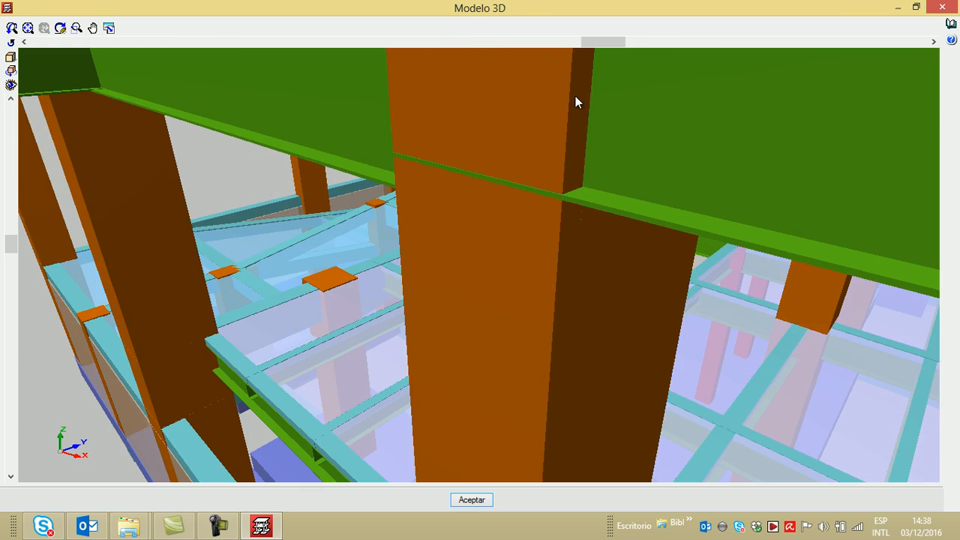
- Rotate the 3D model to the other side of the ramp and examine the short columns between its two slab levels
{"action": "scroll", "coordinate": [610, 72], "scroll_direction": "down", "scroll_amount": 1}
{"action": "left_click_drag", "start_coordinate": [606, 42], "coordinate": [452, 41]}
{"action": "scroll", "coordinate": [686, 229], "scroll_direction": "down", "scroll_amount": 5}
{"action": "scroll", "coordinate": [737, 215], "scroll_direction": "up", "scroll_amount": 5}
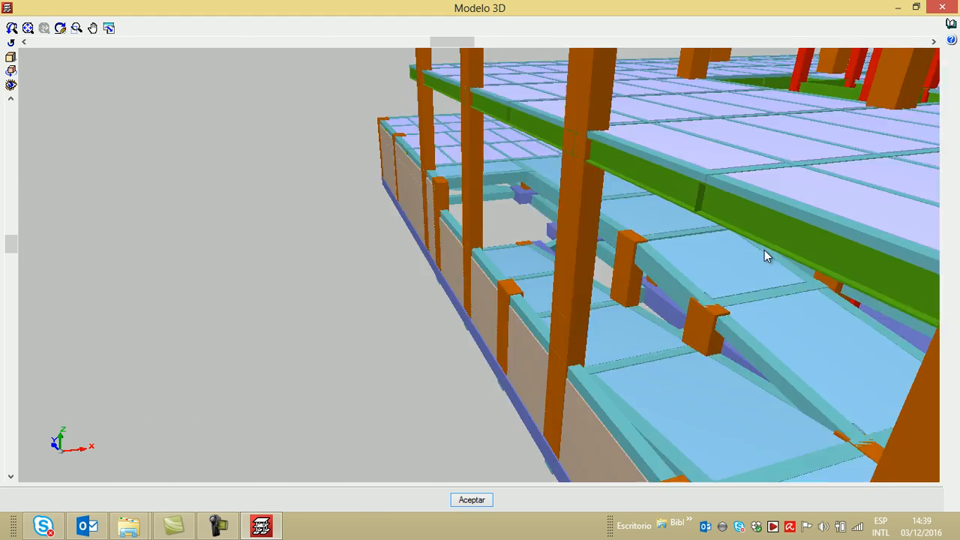
{"action": "scroll", "coordinate": [761, 251], "scroll_direction": "up", "scroll_amount": 5}
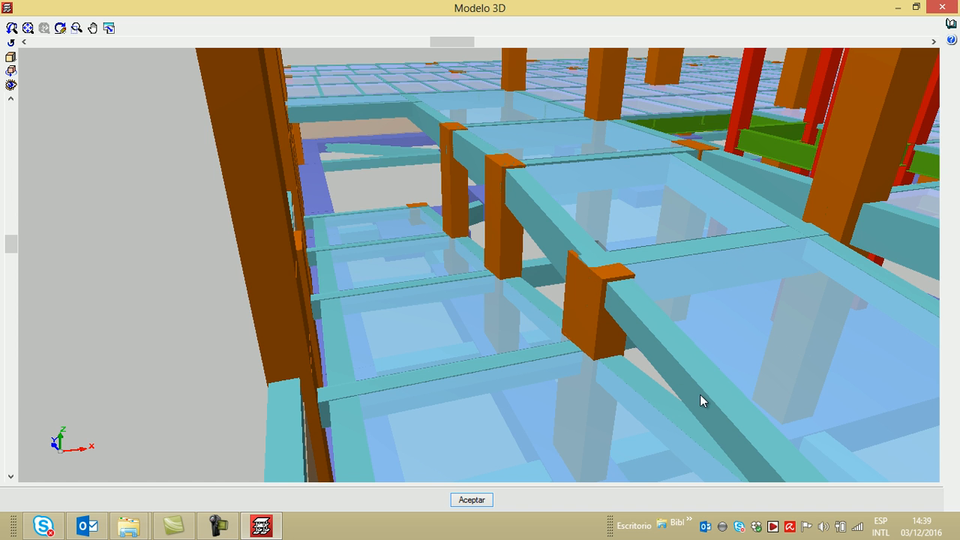
{"action": "scroll", "coordinate": [707, 367], "scroll_direction": "down", "scroll_amount": 2}
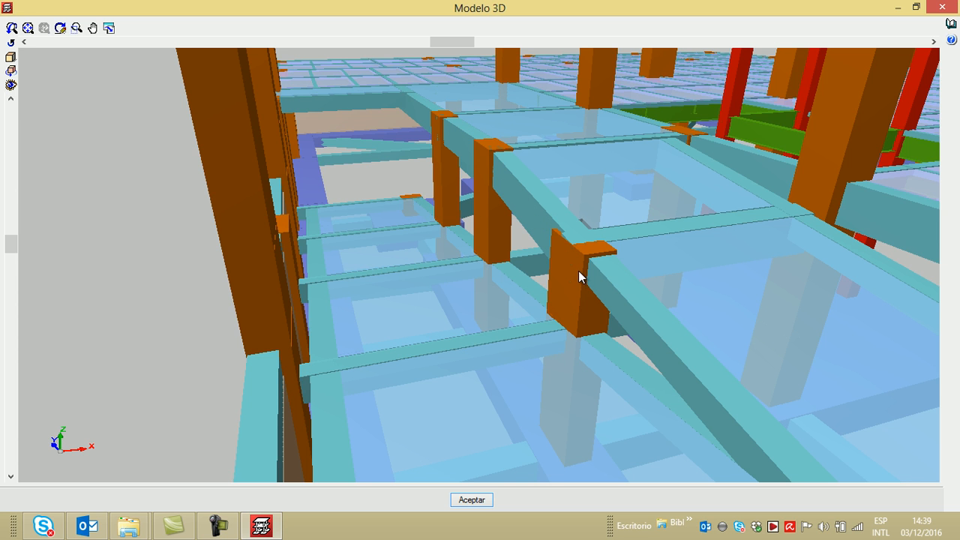
{"action": "middle_click_drag", "start_coordinate": [540, 213], "coordinate": [646, 223]}
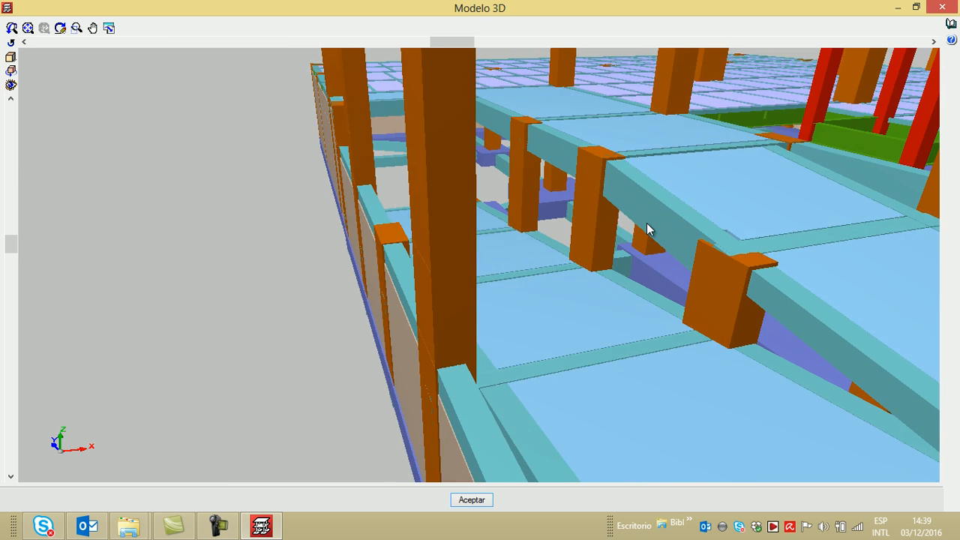
{"action": "scroll", "coordinate": [646, 246], "scroll_direction": "up", "scroll_amount": 2}
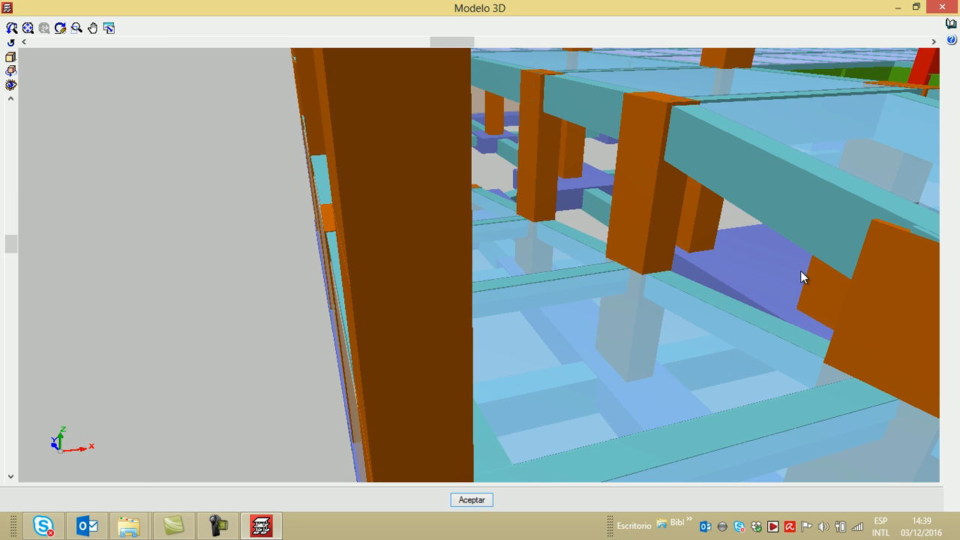
- Examine the short columns between the ramp slab and the lower slab from several angles and close the 3D model
{"action": "scroll", "coordinate": [799, 271], "scroll_direction": "up", "scroll_amount": 4}
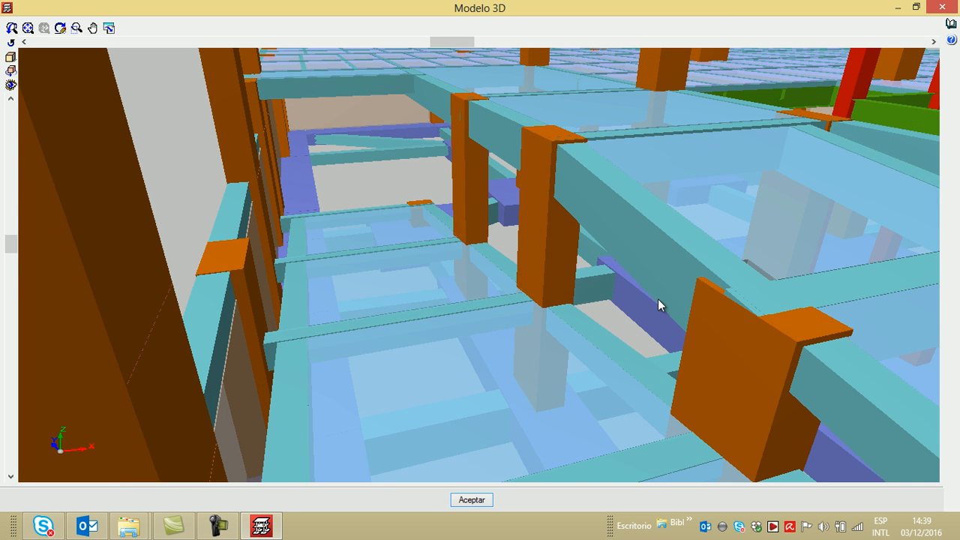
{"action": "scroll", "coordinate": [624, 288], "scroll_direction": "down", "scroll_amount": 2}
{"action": "scroll", "coordinate": [631, 297], "scroll_direction": "up", "scroll_amount": 1}
{"action": "middle_click_drag", "start_coordinate": [634, 292], "coordinate": [697, 291]}
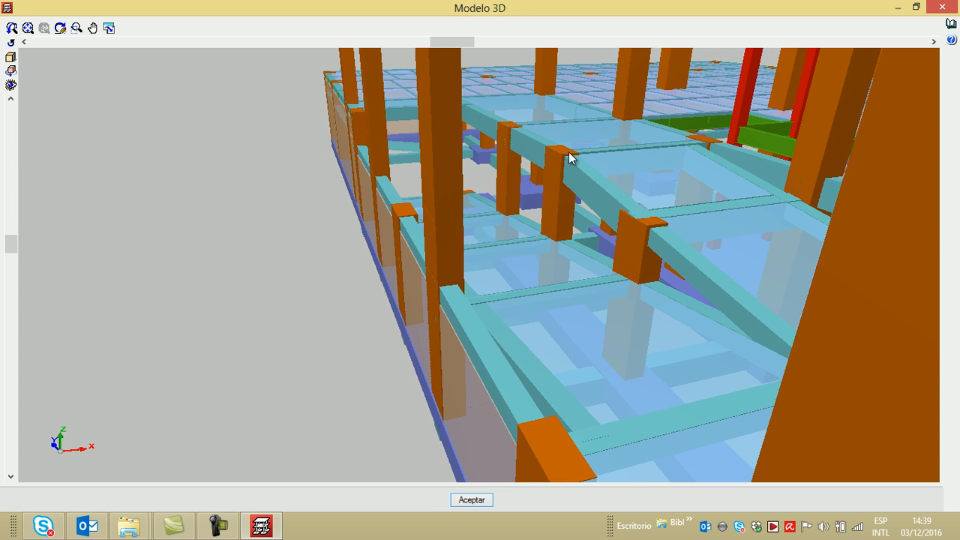
{"action": "scroll", "coordinate": [552, 181], "scroll_direction": "down", "scroll_amount": 2}
{"action": "middle_click_drag", "start_coordinate": [600, 201], "coordinate": [561, 186]}
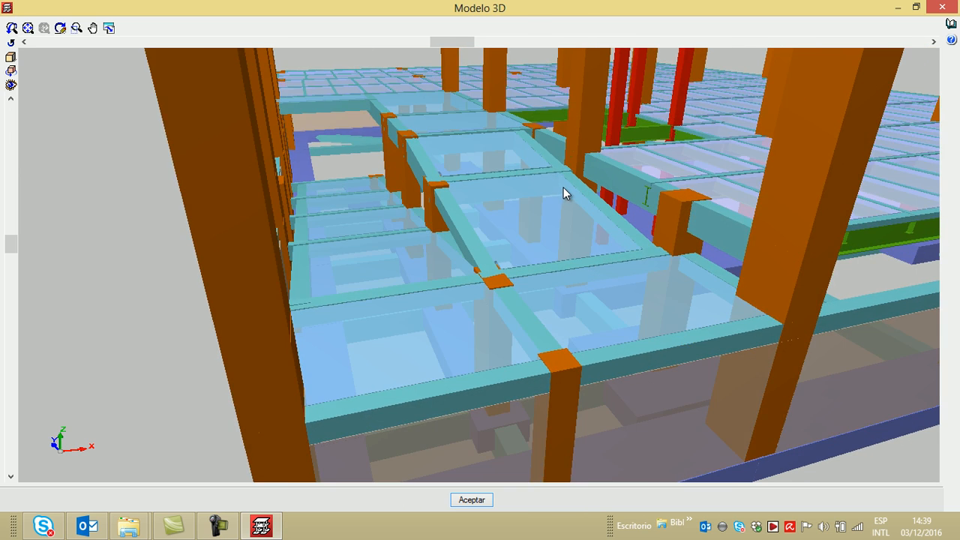
{"action": "scroll", "coordinate": [562, 186], "scroll_direction": "down", "scroll_amount": 2}
{"action": "left_click_drag", "start_coordinate": [448, 46], "coordinate": [480, 43]}
{"action": "middle_click_drag", "start_coordinate": [416, 110], "coordinate": [386, 114]}
{"action": "left_click", "coordinate": [472, 499]}
- Open column C14 in the column editor from the foundation plan and show its failing compliance checks
{"action": "scroll", "coordinate": [489, 362], "scroll_direction": "down", "scroll_amount": 2}
{"action": "scroll", "coordinate": [488, 357], "scroll_direction": "up", "scroll_amount": 3}
{"action": "scroll", "coordinate": [440, 122], "scroll_direction": "up", "scroll_amount": 3}
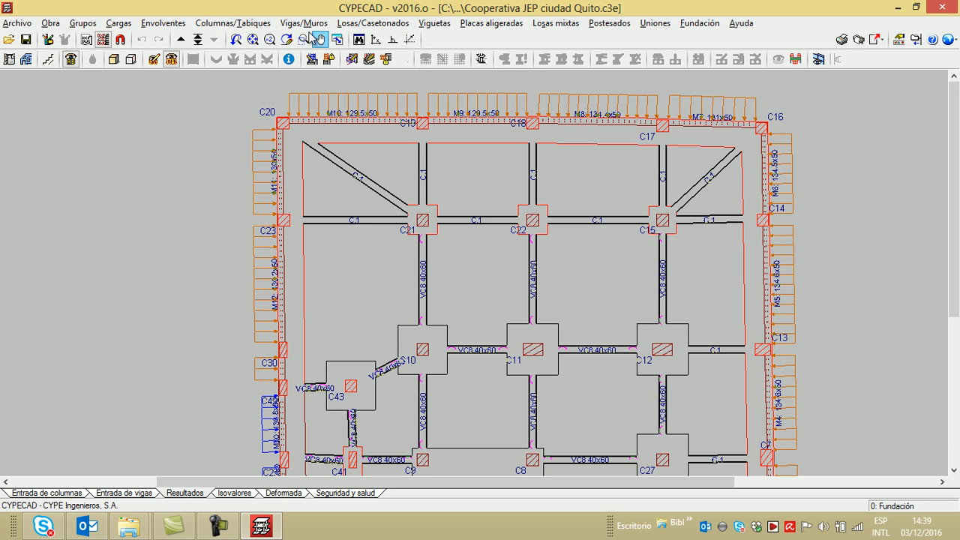
{"action": "left_click", "coordinate": [223, 23]}
{"action": "left_click", "coordinate": [255, 41]}
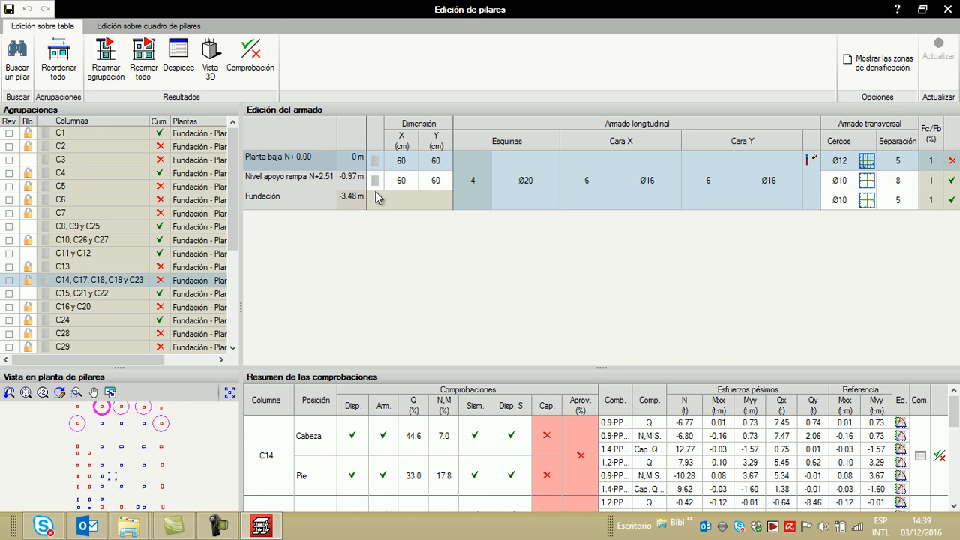
{"action": "scroll", "coordinate": [98, 424], "scroll_direction": "up", "scroll_amount": 3}
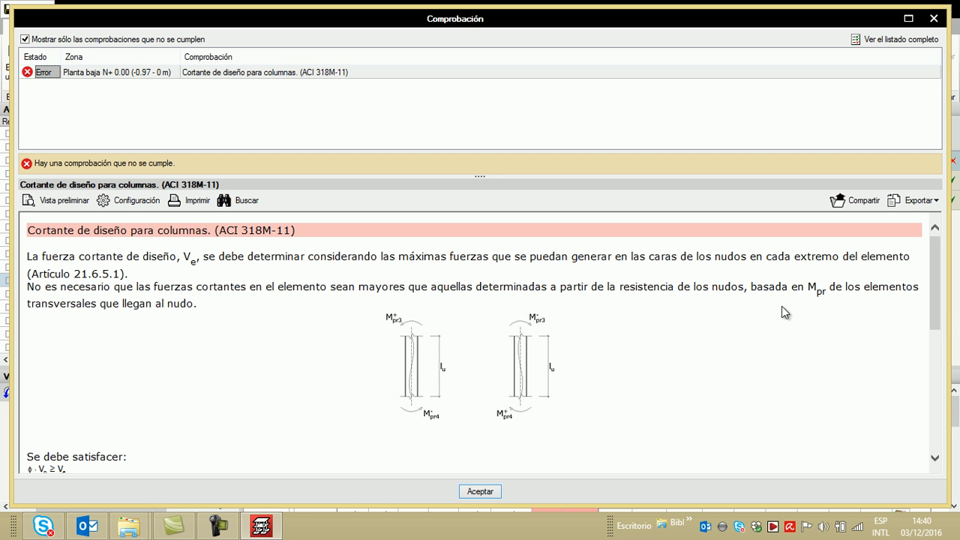
- Review the design shear table, highlight φ·Vn for the Y axis, and close the checks and the column editor
{"action": "left_click_drag", "start_coordinate": [936, 292], "coordinate": [935, 417]}
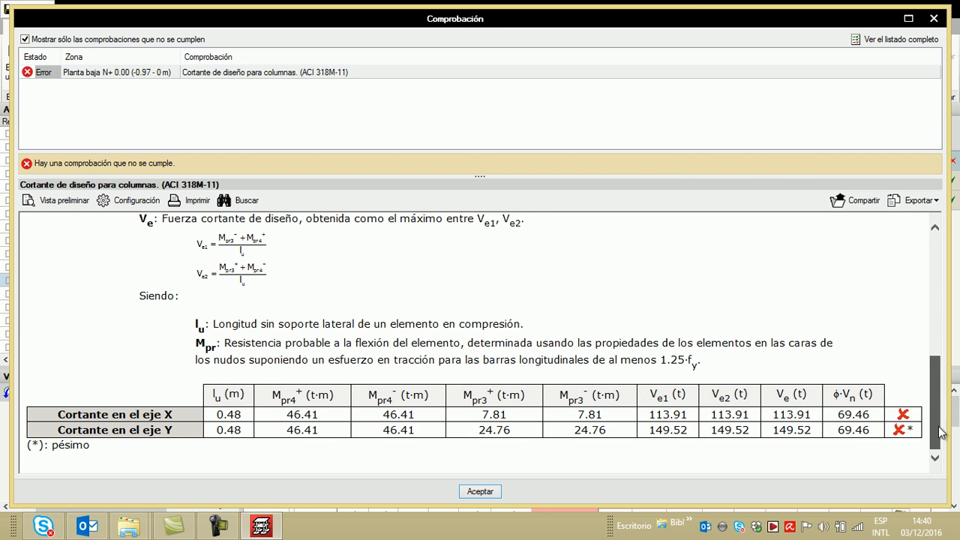
{"action": "left_click_drag", "start_coordinate": [874, 433], "coordinate": [840, 435]}
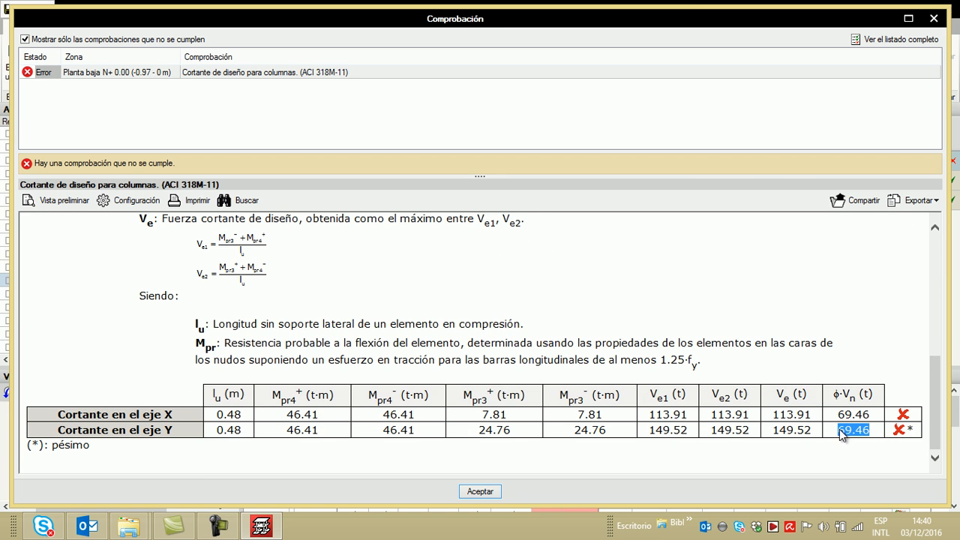
{"action": "left_click", "coordinate": [936, 17]}
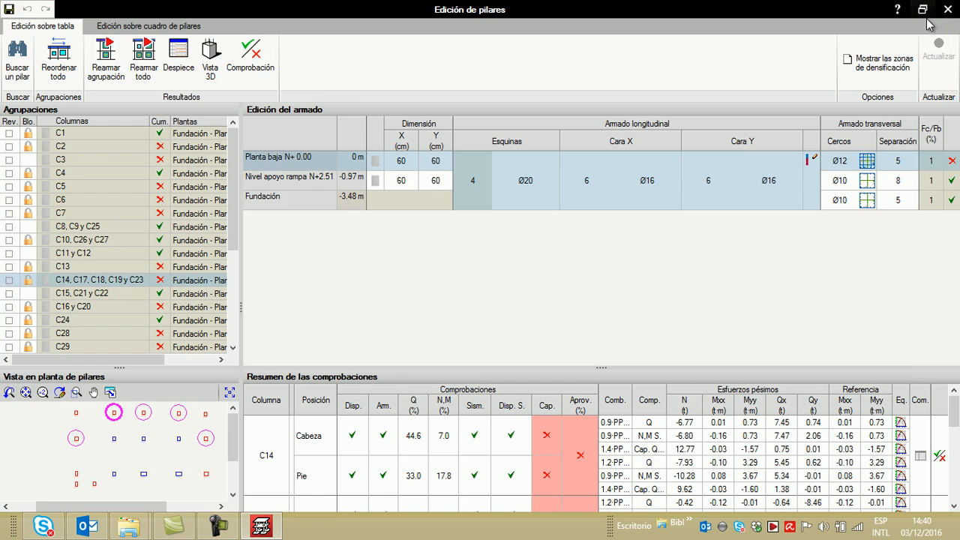
{"action": "left_click", "coordinate": [947, 9]}
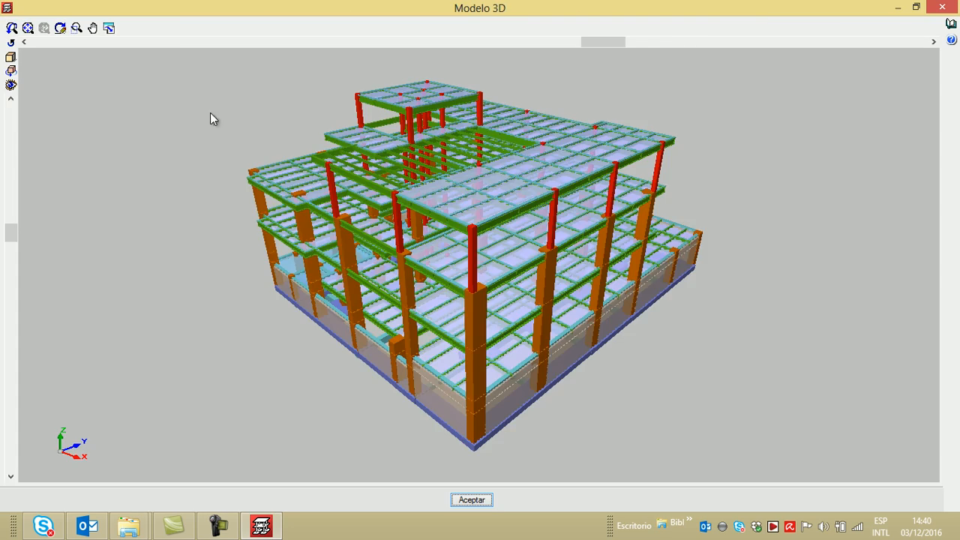
- Rotate the building's 3D model to the corner with column C14 and examine how the edge beam and basement wall meet the perimeter columns
{"action": "left_click_drag", "start_coordinate": [490, 327], "coordinate": [458, 322]}
{"action": "left_click_drag", "start_coordinate": [601, 44], "coordinate": [680, 43]}
{"action": "scroll", "coordinate": [677, 331], "scroll_direction": "up", "scroll_amount": 3}
{"action": "scroll", "coordinate": [658, 330], "scroll_direction": "up", "scroll_amount": 2}
{"action": "scroll", "coordinate": [633, 288], "scroll_direction": "up", "scroll_amount": 2}
{"action": "scroll", "coordinate": [634, 287], "scroll_direction": "up", "scroll_amount": 3}
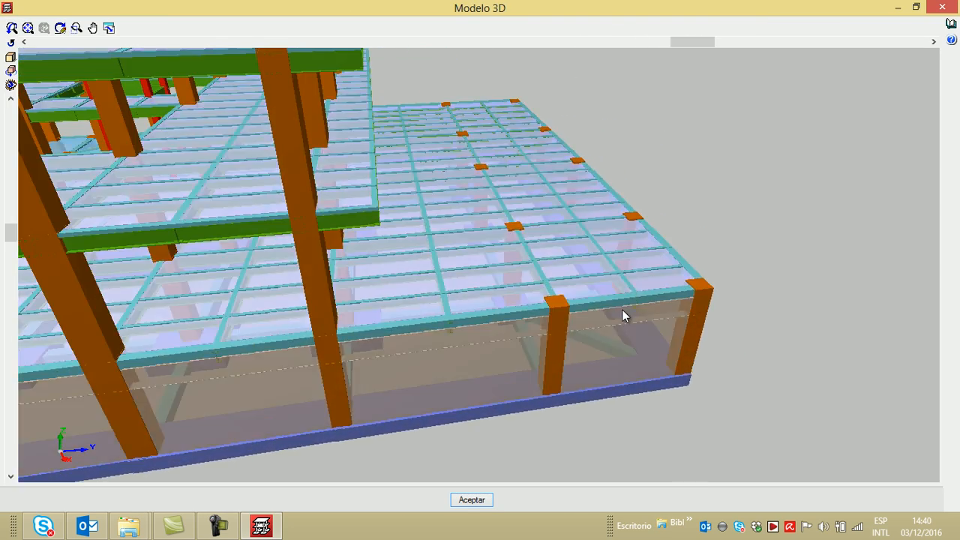
{"action": "scroll", "coordinate": [467, 238], "scroll_direction": "up", "scroll_amount": 1}
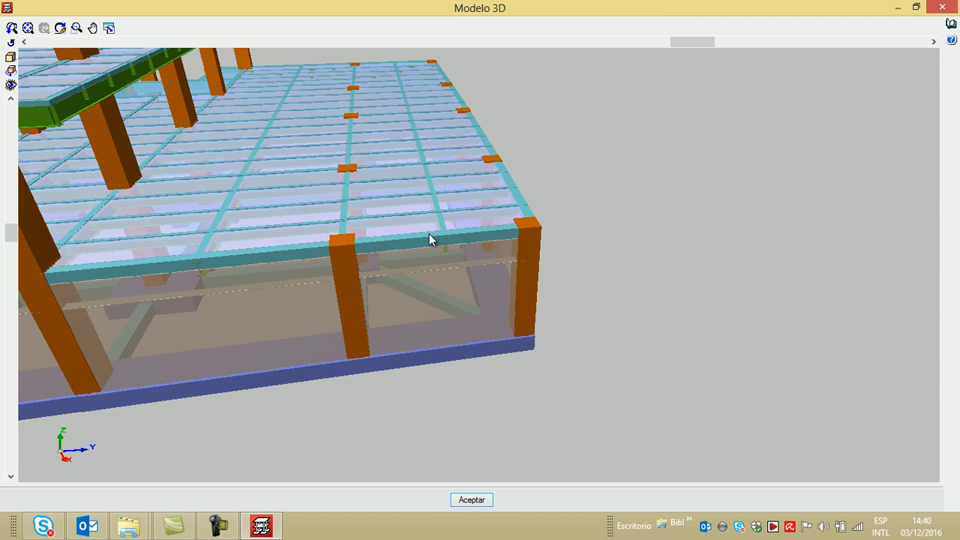
{"action": "scroll", "coordinate": [442, 235], "scroll_direction": "up", "scroll_amount": 2}
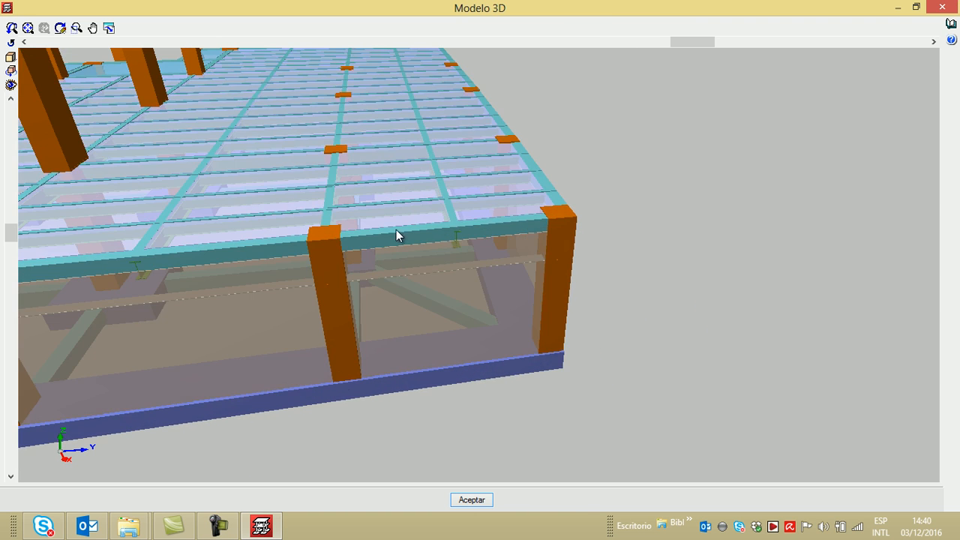
{"action": "scroll", "coordinate": [323, 240], "scroll_direction": "up", "scroll_amount": 2}
{"action": "middle_click_drag", "start_coordinate": [323, 239], "coordinate": [329, 243]}
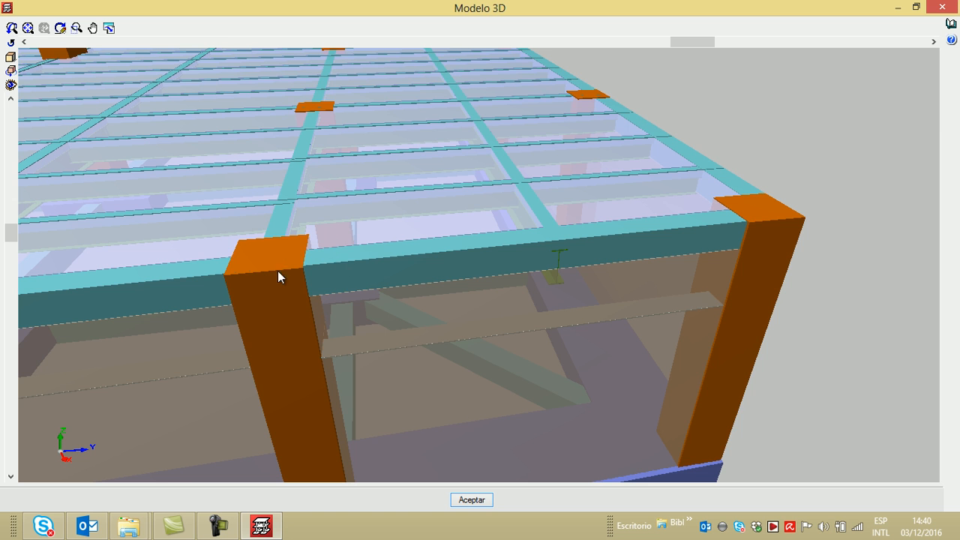
{"action": "scroll", "coordinate": [334, 281], "scroll_direction": "down", "scroll_amount": 2}
{"action": "middle_click_drag", "start_coordinate": [333, 283], "coordinate": [386, 259]}
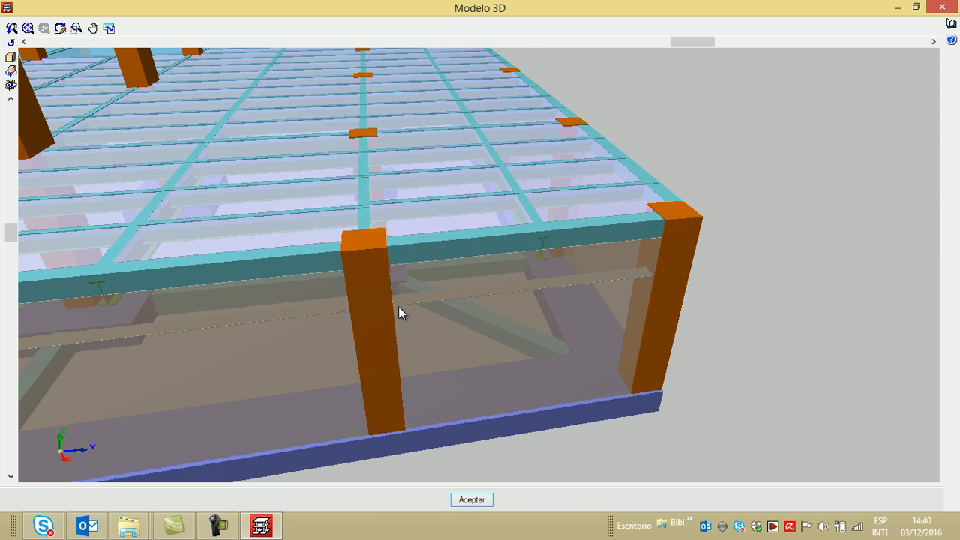
{"action": "scroll", "coordinate": [394, 266], "scroll_direction": "up", "scroll_amount": 1}
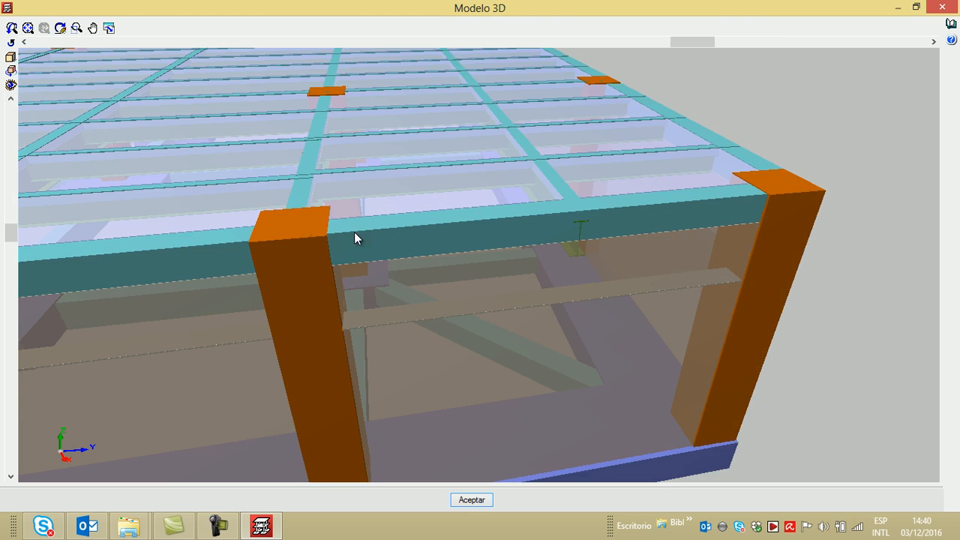
{"action": "scroll", "coordinate": [376, 288], "scroll_direction": "down", "scroll_amount": 3}
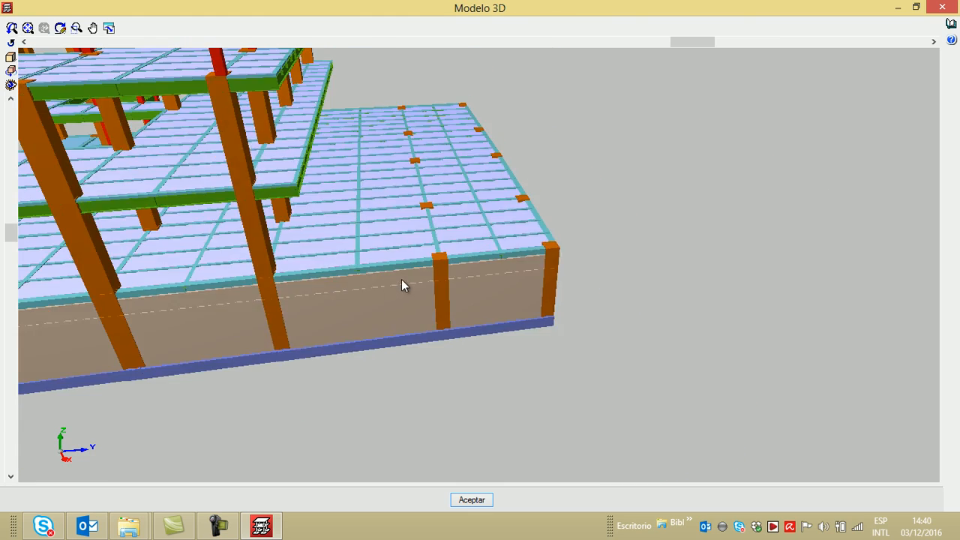
- Rotate the 3D model to the ramp's facade, compare the ramp support level with the ground floor slab, and close the model
{"action": "left_click_drag", "start_coordinate": [694, 47], "coordinate": [474, 39]}
{"action": "middle_click_drag", "start_coordinate": [333, 185], "coordinate": [383, 170]}
{"action": "scroll", "coordinate": [332, 231], "scroll_direction": "up", "scroll_amount": 2}
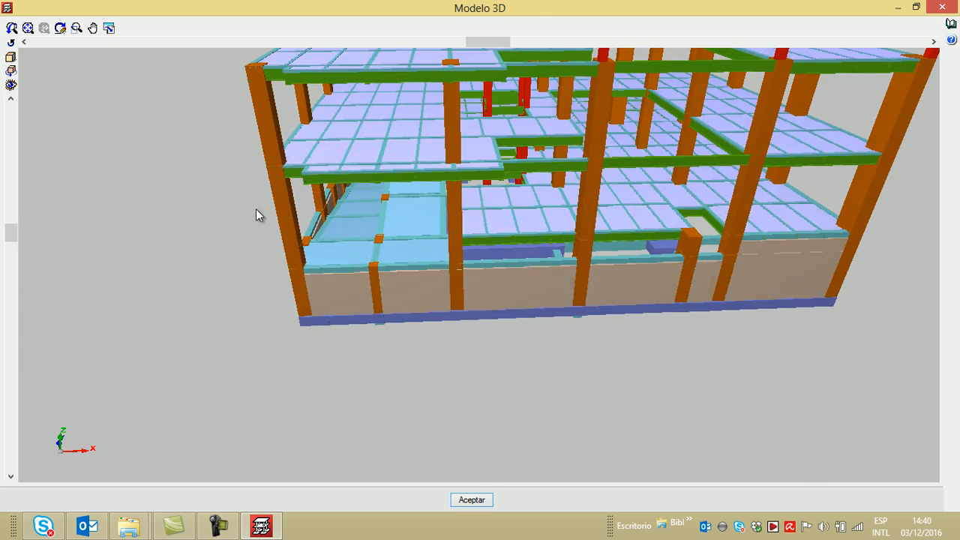
{"action": "left_click_drag", "start_coordinate": [12, 237], "coordinate": [12, 248]}
{"action": "scroll", "coordinate": [265, 209], "scroll_direction": "up", "scroll_amount": 5}
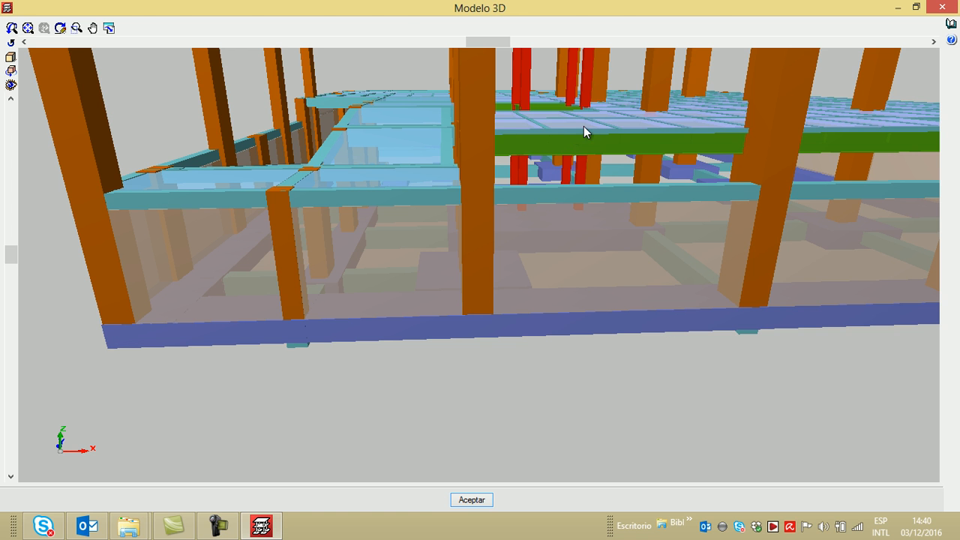
{"action": "left_click", "coordinate": [472, 499]}
- Switch to the column entry view, open the project's general data and close it again
{"action": "left_click", "coordinate": [57, 493]}
{"action": "left_click", "coordinate": [50, 24]}
{"action": "left_click", "coordinate": [81, 38]}
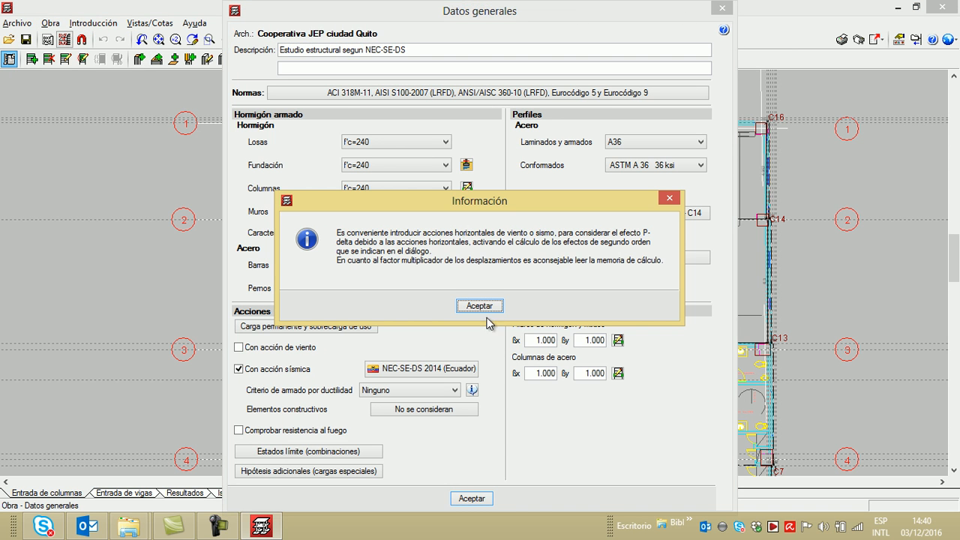
{"action": "left_click", "coordinate": [492, 305]}
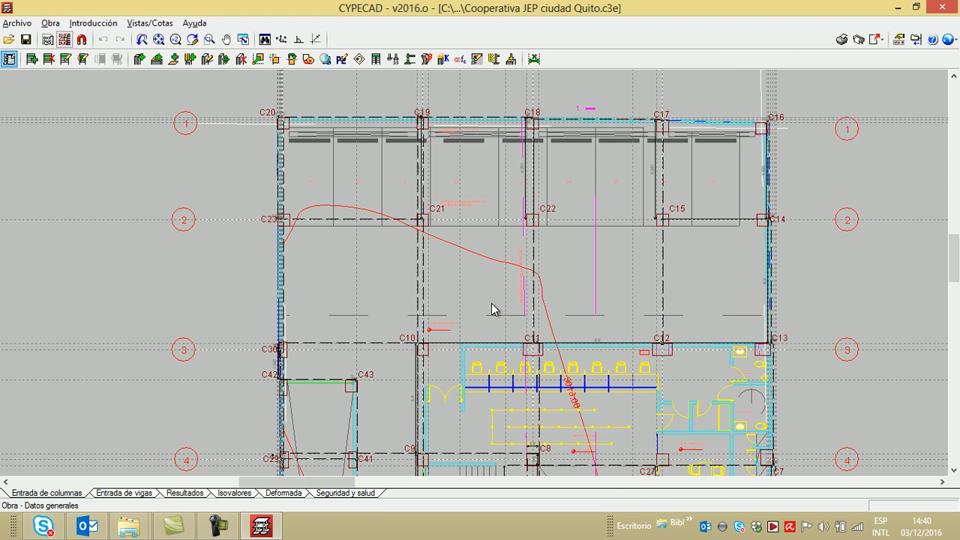
- Open the floor editing table to review the floor heights and levels, and close it without changes
{"action": "left_click", "coordinate": [93, 23]}
{"action": "left_click", "coordinate": [108, 36]}
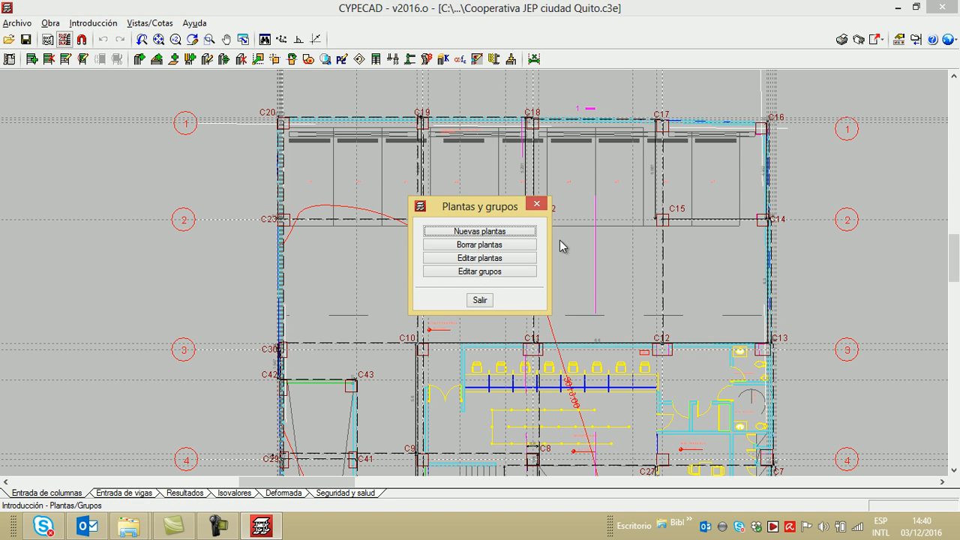
{"action": "left_click", "coordinate": [517, 258]}
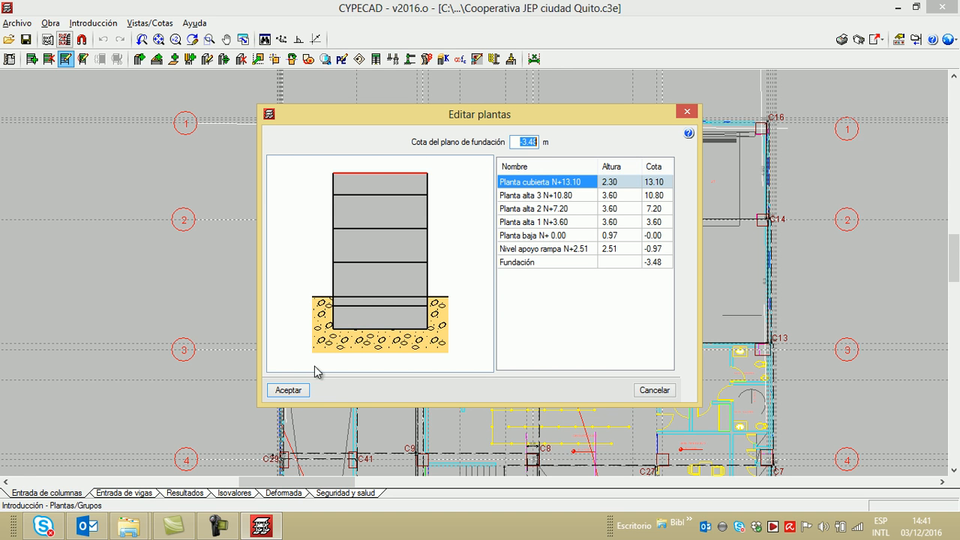
{"action": "left_click", "coordinate": [687, 111]}
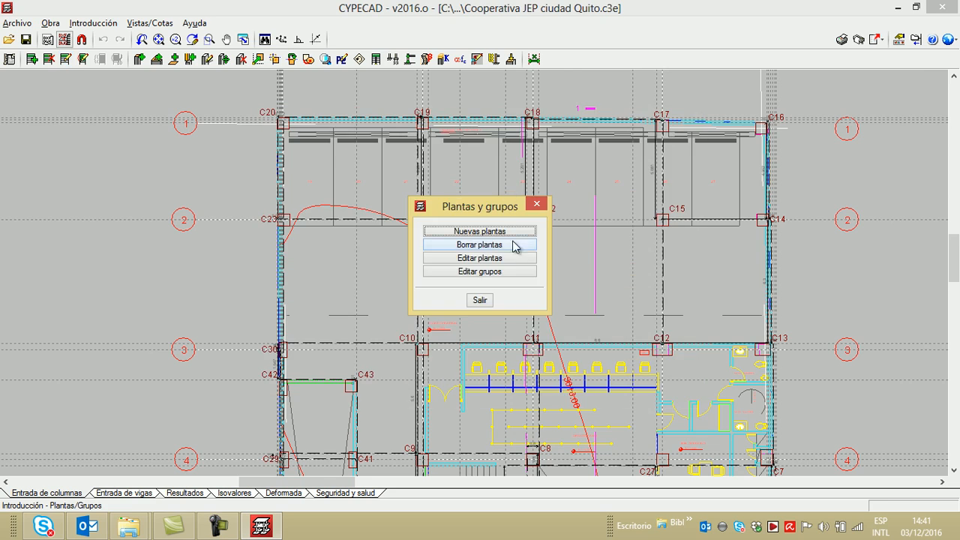
{"action": "left_click", "coordinate": [550, 206]}
- Look over the whole column layout and switch to the beam entry view of the foundation
{"action": "scroll", "coordinate": [496, 221], "scroll_direction": "down", "scroll_amount": 5}
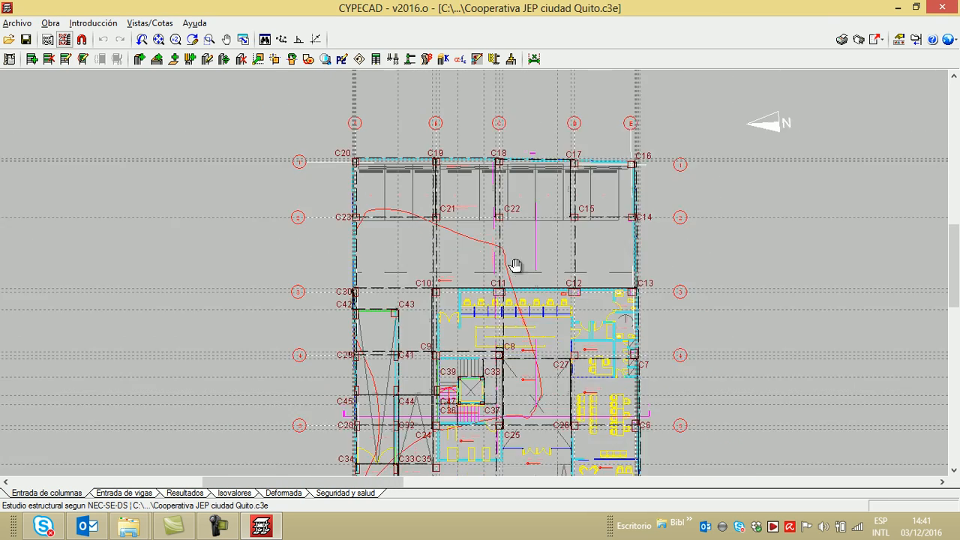
{"action": "scroll", "coordinate": [500, 240], "scroll_direction": "down", "scroll_amount": 3}
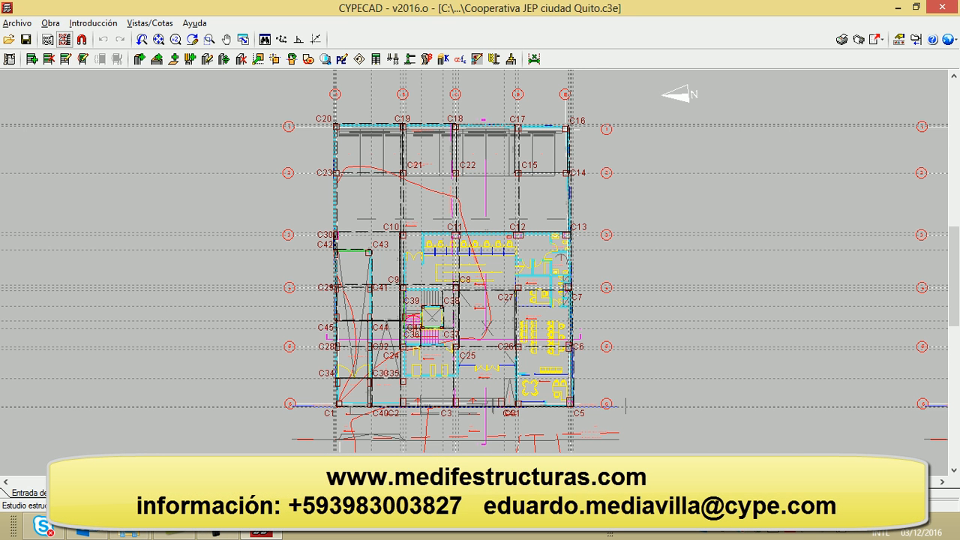
{"action": "left_click", "coordinate": [111, 482]}
{"action": "left_click", "coordinate": [110, 492]}
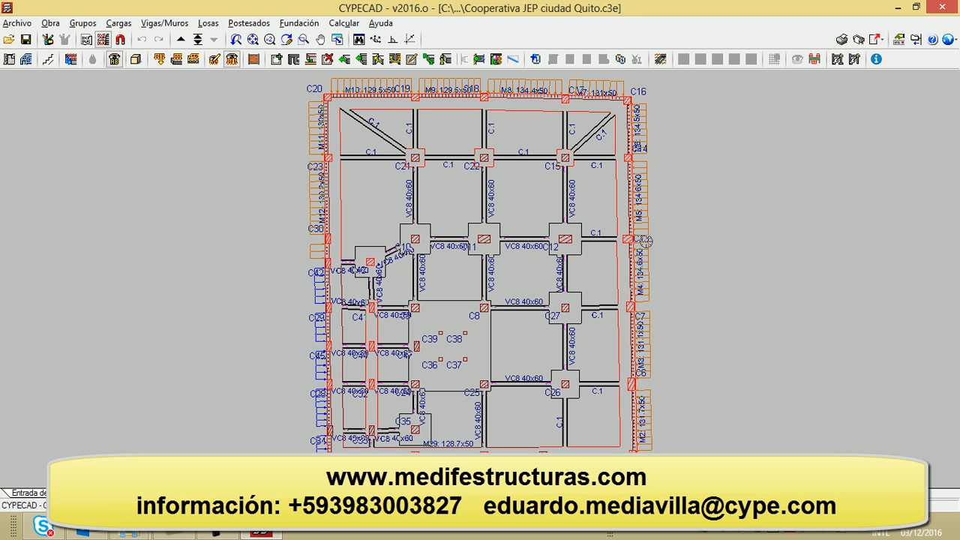
- Measure the perimeter wall's length from column C20 to C16 with the dimension tool, and cancel without placing the dimension
{"action": "scroll", "coordinate": [411, 78], "scroll_direction": "up", "scroll_amount": 5}
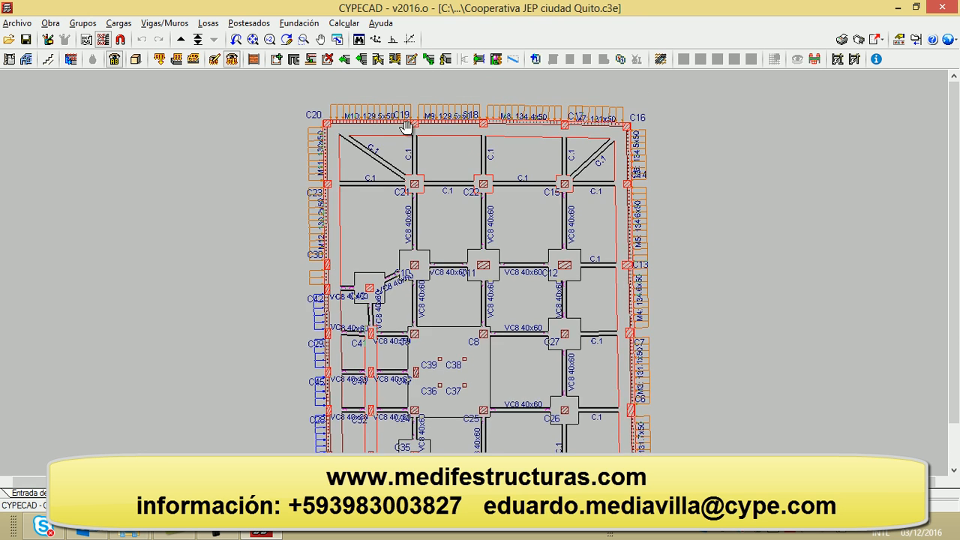
{"action": "scroll", "coordinate": [330, 157], "scroll_direction": "up", "scroll_amount": 3}
{"action": "scroll", "coordinate": [240, 187], "scroll_direction": "down", "scroll_amount": 2}
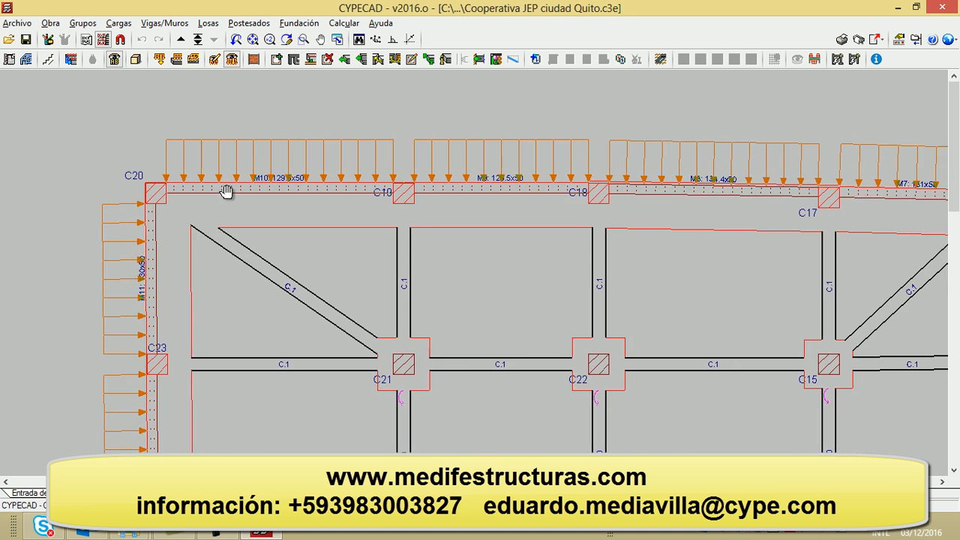
{"action": "left_click", "coordinate": [48, 39]}
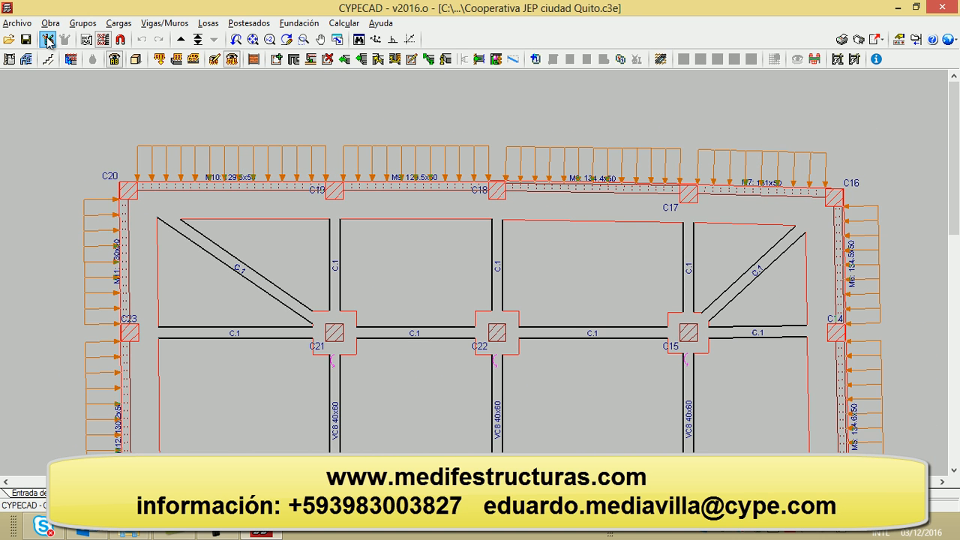
{"action": "left_click", "coordinate": [36, 96]}
{"action": "left_click", "coordinate": [405, 307]}
{"action": "left_click", "coordinate": [154, 182]}
{"action": "scroll", "coordinate": [864, 184], "scroll_direction": "up", "scroll_amount": 3}
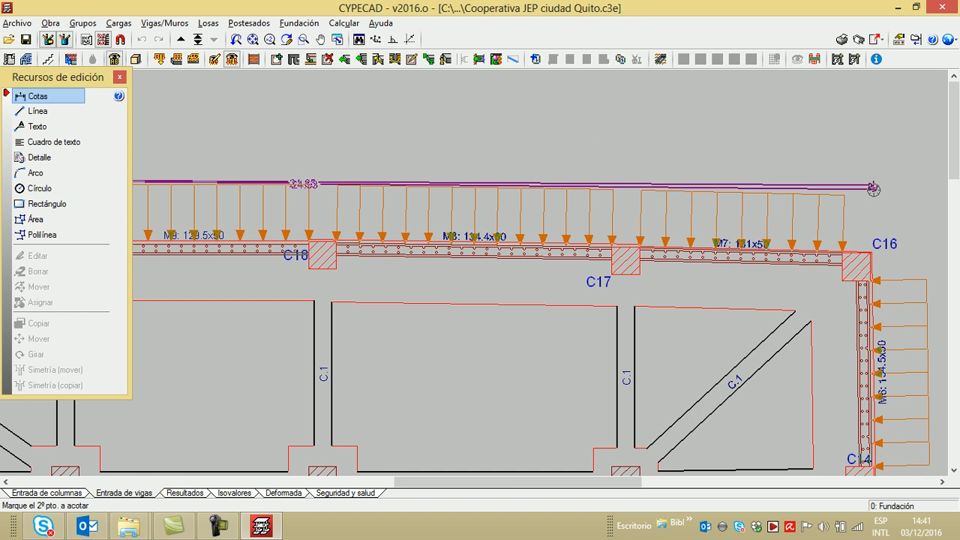
{"action": "scroll", "coordinate": [873, 189], "scroll_direction": "down", "scroll_amount": 2}
{"action": "right_click", "coordinate": [748, 162]}
{"action": "scroll", "coordinate": [657, 210], "scroll_direction": "up", "scroll_amount": 2}
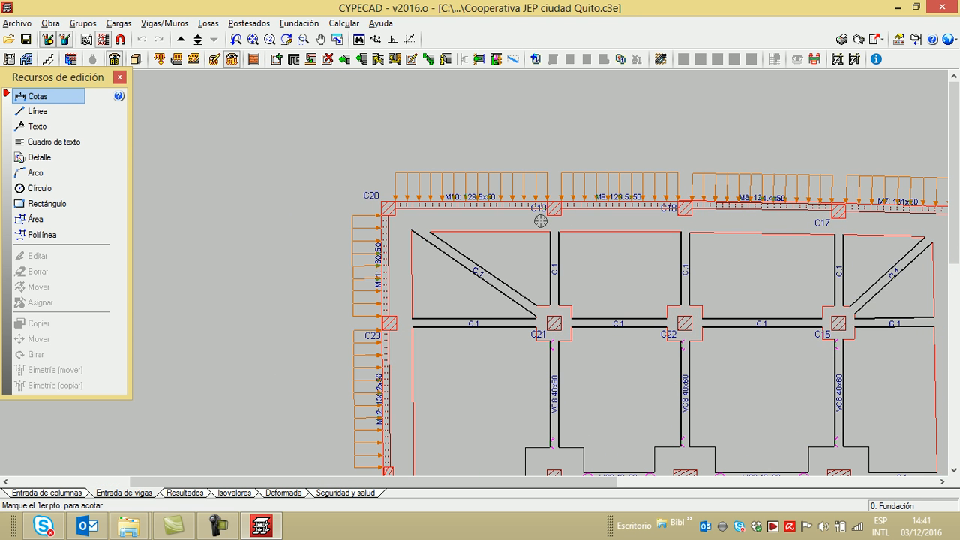
{"action": "scroll", "coordinate": [543, 219], "scroll_direction": "up", "scroll_amount": 2}
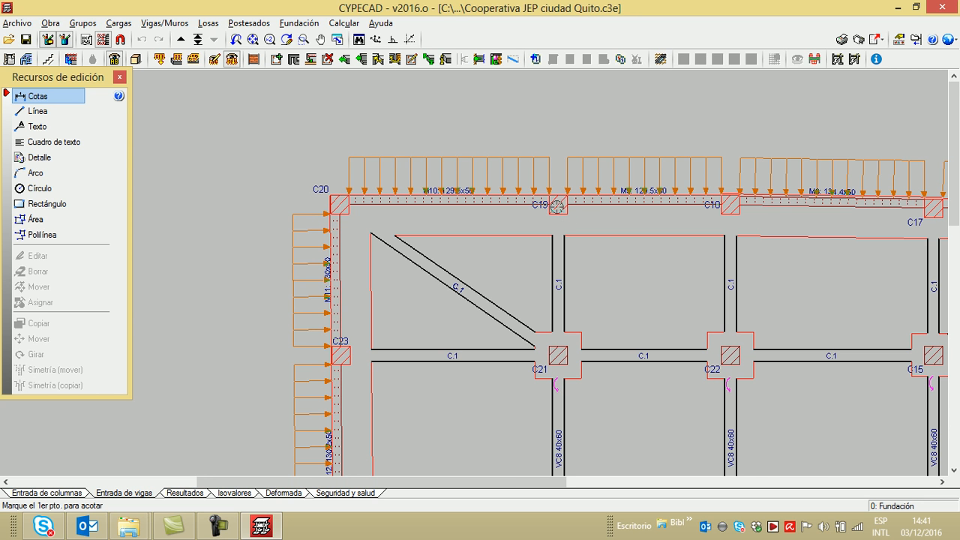
{"action": "scroll", "coordinate": [560, 204], "scroll_direction": "up", "scroll_amount": 2}
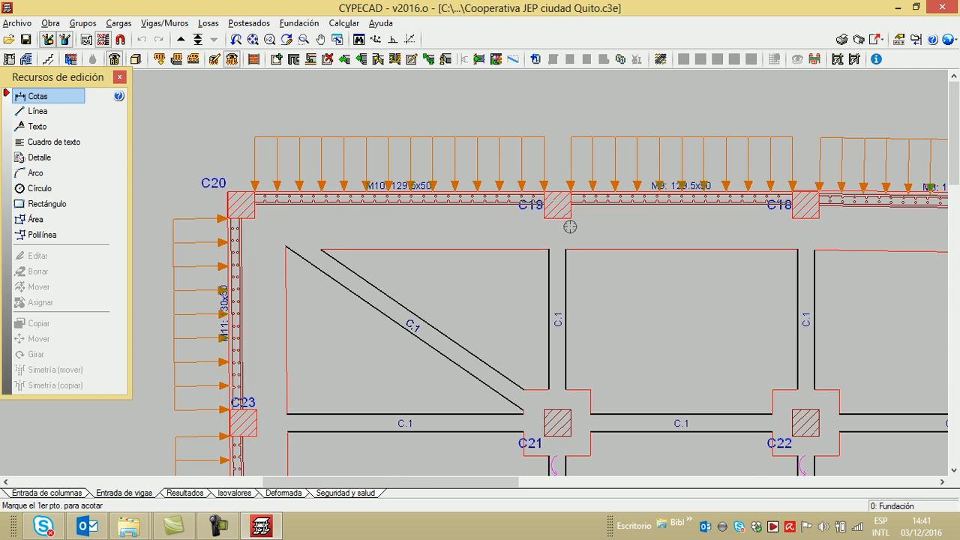
{"action": "scroll", "coordinate": [565, 226], "scroll_direction": "down", "scroll_amount": 3}
{"action": "scroll", "coordinate": [566, 226], "scroll_direction": "up", "scroll_amount": 1}
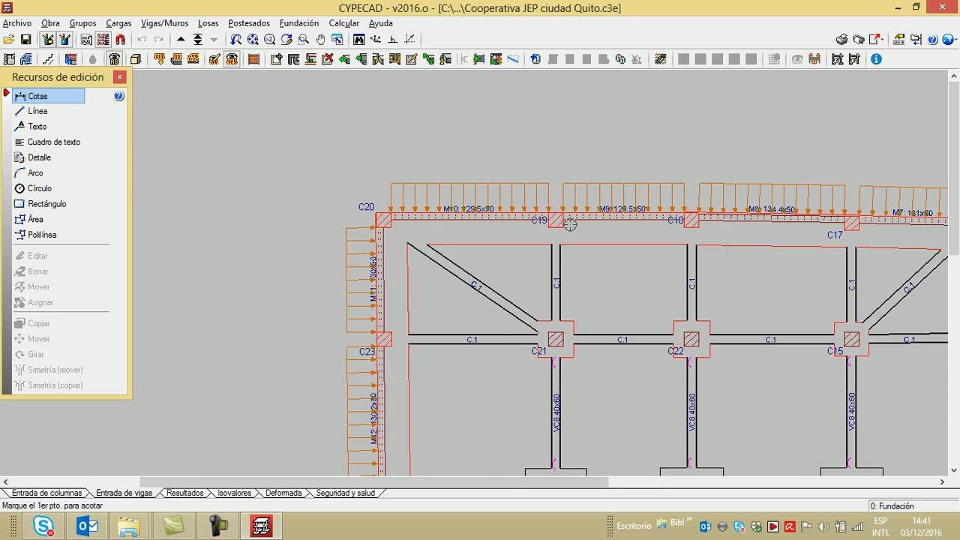
- Examine the loaded perimeter walls between columns C20 and C18 in the foundation plan
{"action": "scroll", "coordinate": [566, 226], "scroll_direction": "up", "scroll_amount": 2}
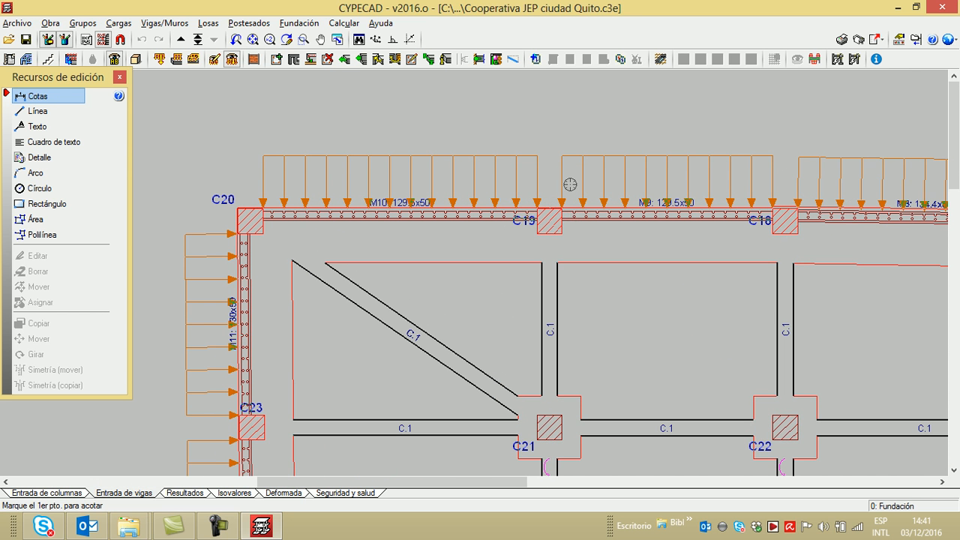
{"action": "scroll", "coordinate": [497, 222], "scroll_direction": "up", "scroll_amount": 3}
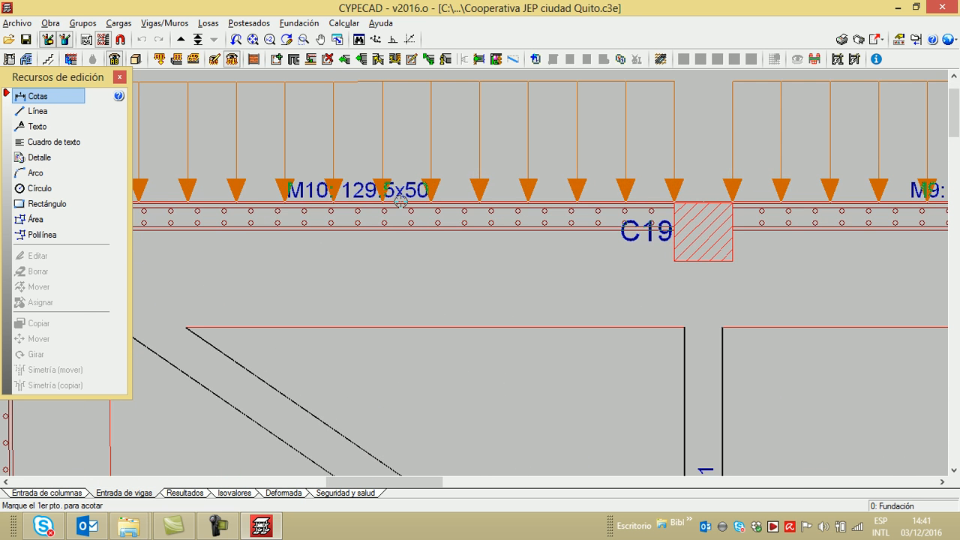
{"action": "scroll", "coordinate": [418, 216], "scroll_direction": "down", "scroll_amount": 2}
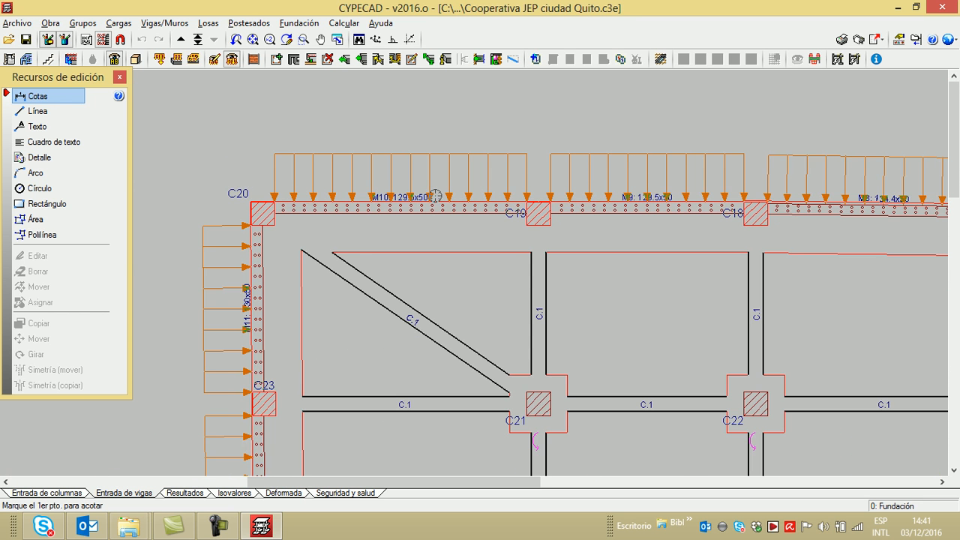
{"action": "middle_click_drag", "start_coordinate": [600, 222], "coordinate": [569, 212]}
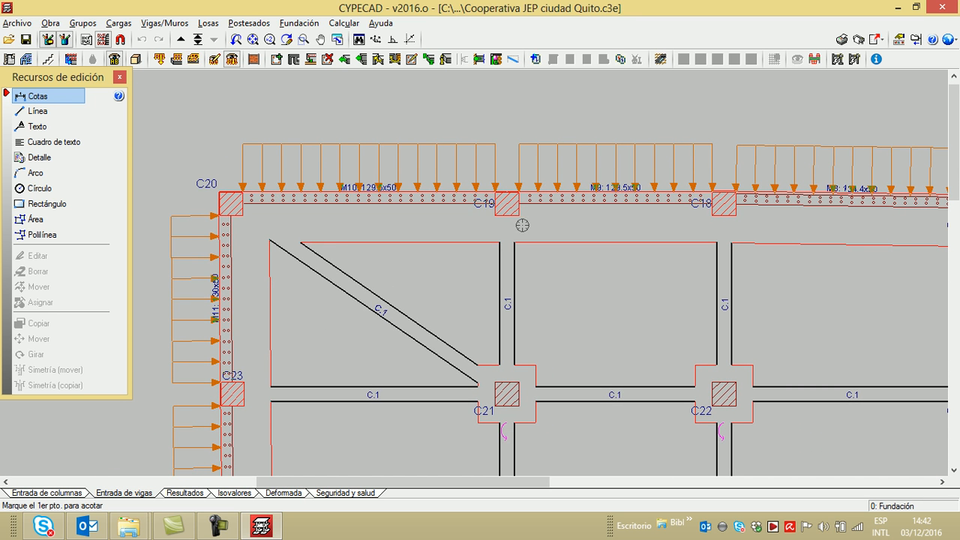
{"action": "scroll", "coordinate": [517, 188], "scroll_direction": "down", "scroll_amount": 1}
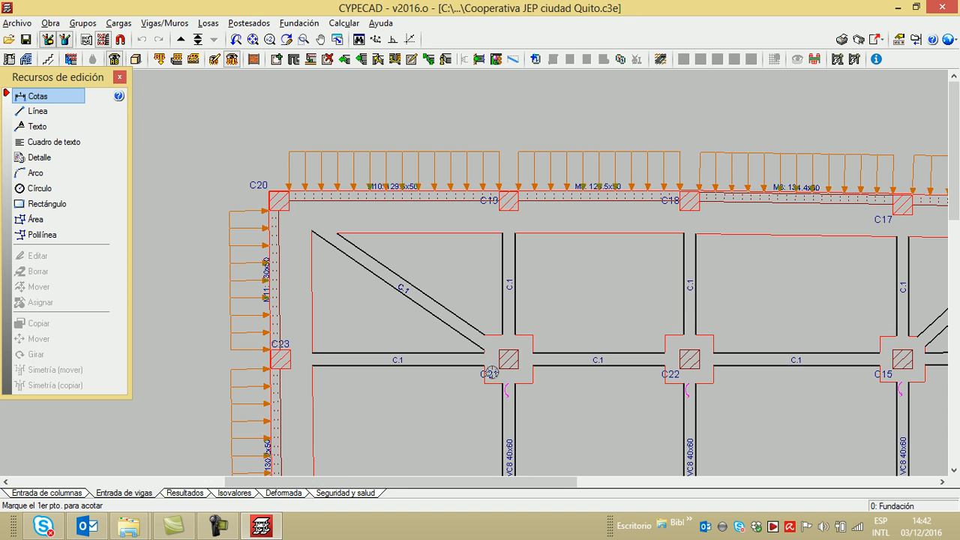
- Display the structure's deformed shape for the combination PP+CM+Empujeterrenoalto+Empujeterrenobajo+Qa(2)+Qa(3)
{"action": "left_click", "coordinate": [300, 492]}
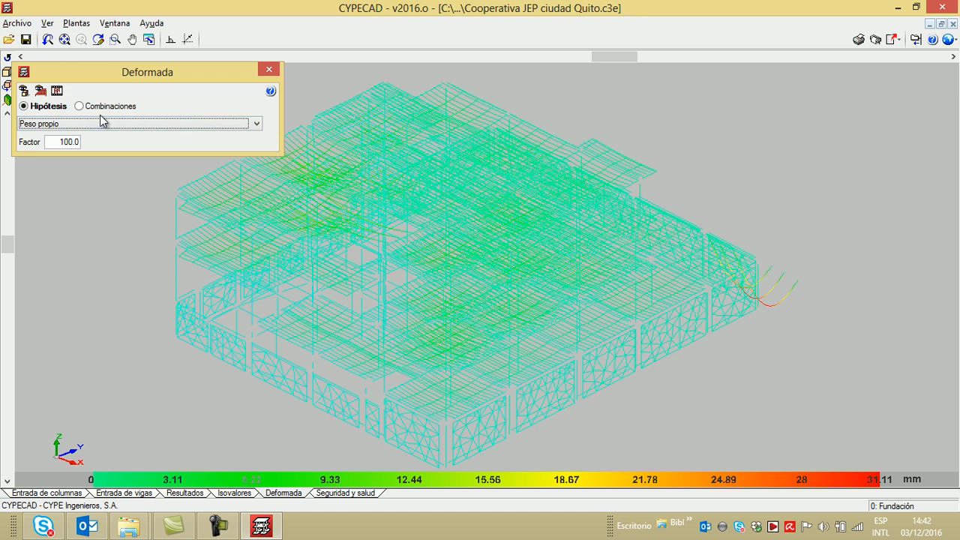
{"action": "left_click", "coordinate": [80, 107]}
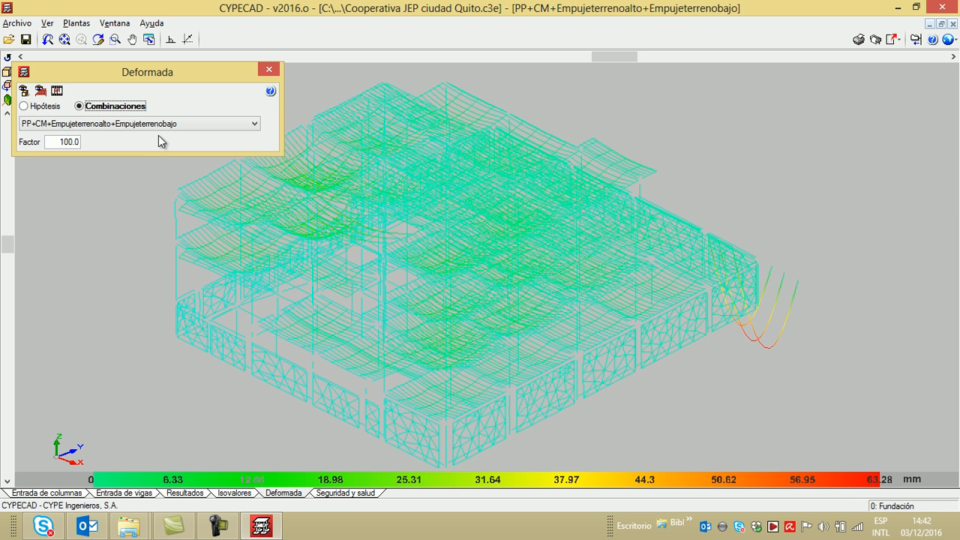
{"action": "left_click", "coordinate": [186, 125]}
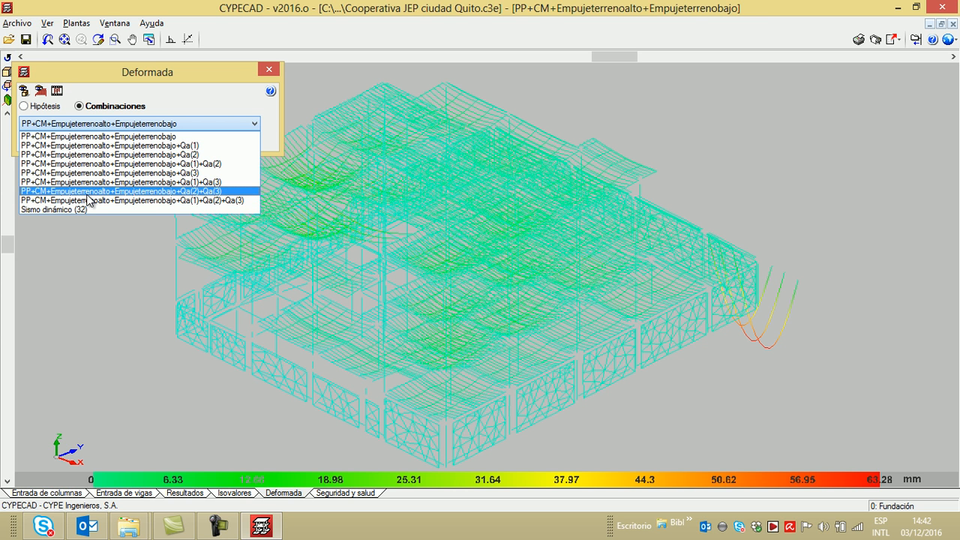
{"action": "left_click", "coordinate": [179, 192]}
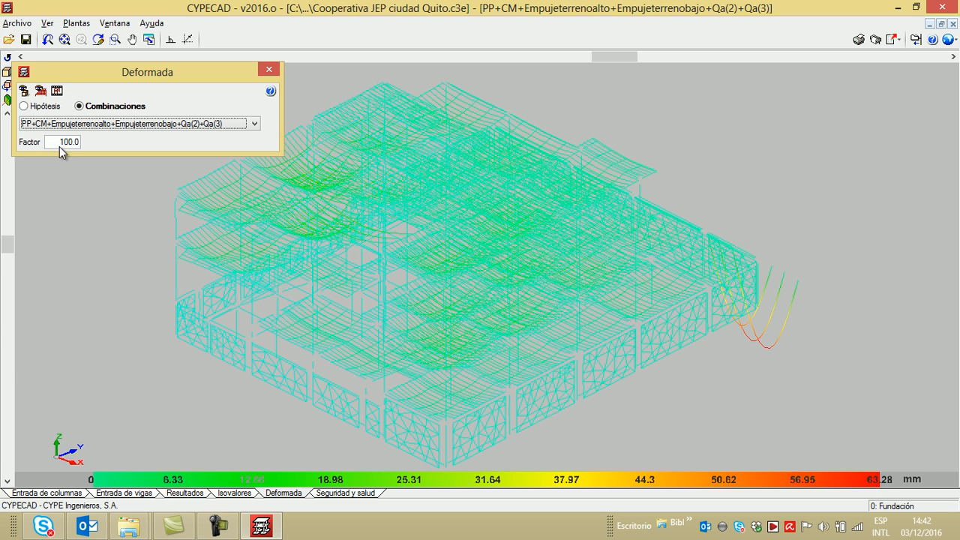
- Set the deformation factor to 700 and start the animation of the deformed shape
{"action": "left_click_drag", "start_coordinate": [54, 143], "coordinate": [101, 145]}
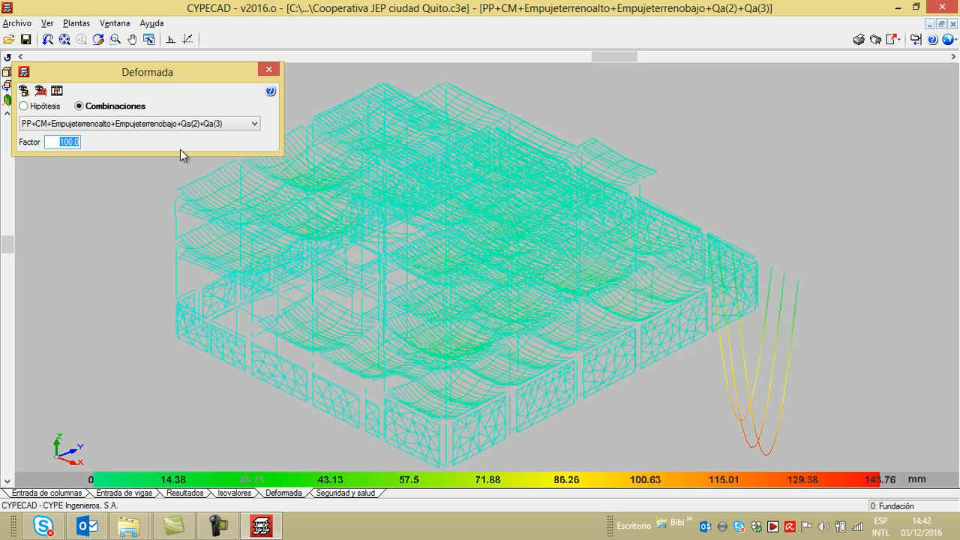
{"action": "key", "text": "Delete"}
{"action": "type", "text": "400"}
{"action": "key", "text": "BackSpace"}
{"action": "key", "text": "BackSpace"}
{"action": "key", "text": "BackSpace"}
{"action": "type", "text": "700"}
{"action": "left_click", "coordinate": [57, 90]}
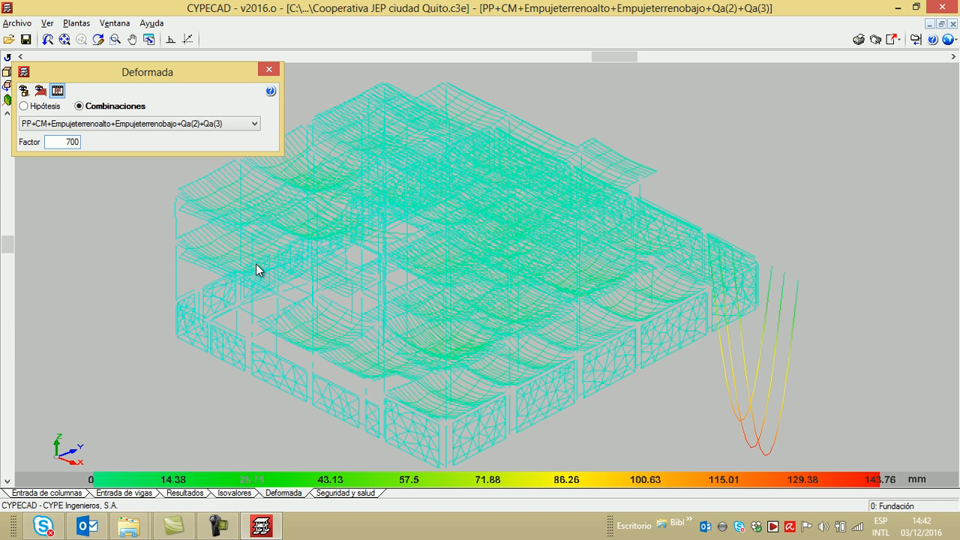
{"action": "key", "text": "Return"}
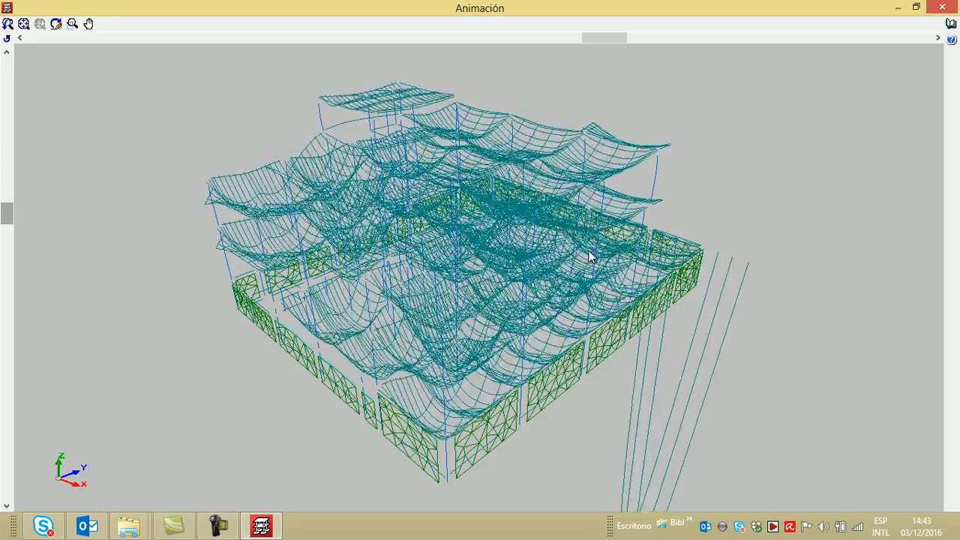
- Examine the animated movement of the basement walls at the building corner beside the ramp beams
{"action": "left_click_drag", "start_coordinate": [597, 39], "coordinate": [644, 56]}
{"action": "scroll", "coordinate": [758, 302], "scroll_direction": "up", "scroll_amount": 4}
{"action": "middle_click_drag", "start_coordinate": [792, 303], "coordinate": [482, 226]}
{"action": "scroll", "coordinate": [503, 152], "scroll_direction": "up", "scroll_amount": 3}
{"action": "scroll", "coordinate": [502, 149], "scroll_direction": "up", "scroll_amount": 5}
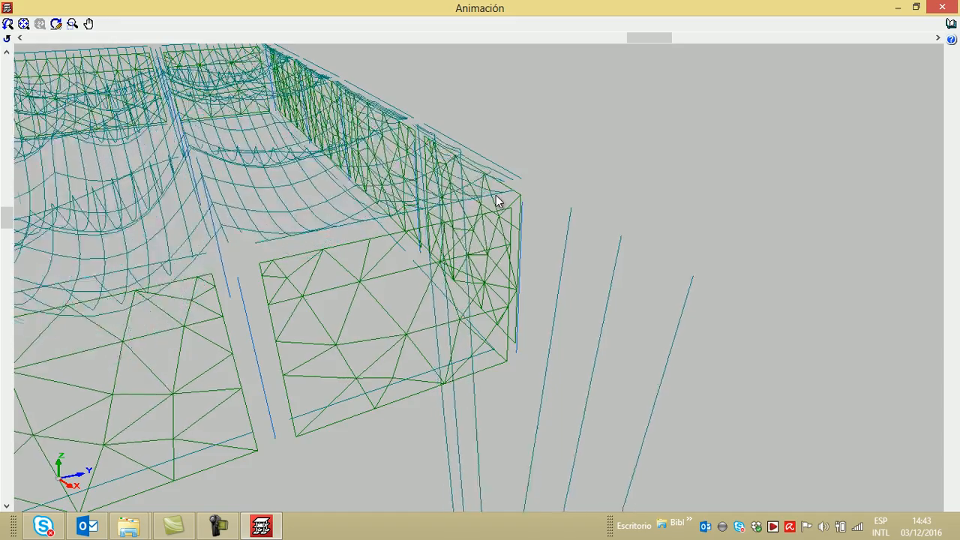
{"action": "left_click_drag", "start_coordinate": [648, 36], "coordinate": [680, 38]}
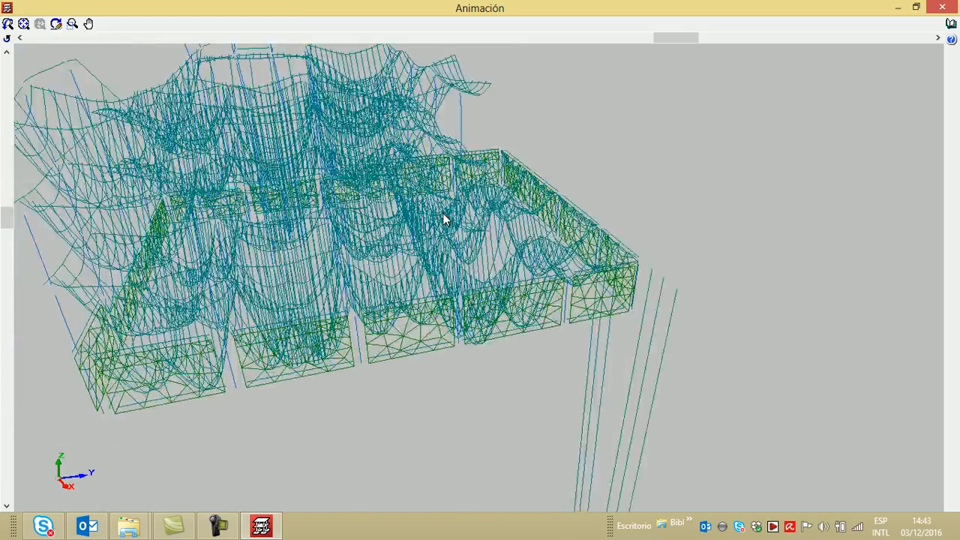
- Compare the animated movement of the basement walls and floors from other sides, and close the animation
{"action": "left_click_drag", "start_coordinate": [661, 38], "coordinate": [604, 34]}
{"action": "middle_click_drag", "start_coordinate": [465, 261], "coordinate": [580, 212]}
{"action": "scroll", "coordinate": [542, 300], "scroll_direction": "up", "scroll_amount": 2}
{"action": "scroll", "coordinate": [532, 311], "scroll_direction": "up", "scroll_amount": 3}
{"action": "left_click_drag", "start_coordinate": [609, 37], "coordinate": [546, 21]}
{"action": "middle_click_drag", "start_coordinate": [916, 176], "coordinate": [615, 129]}
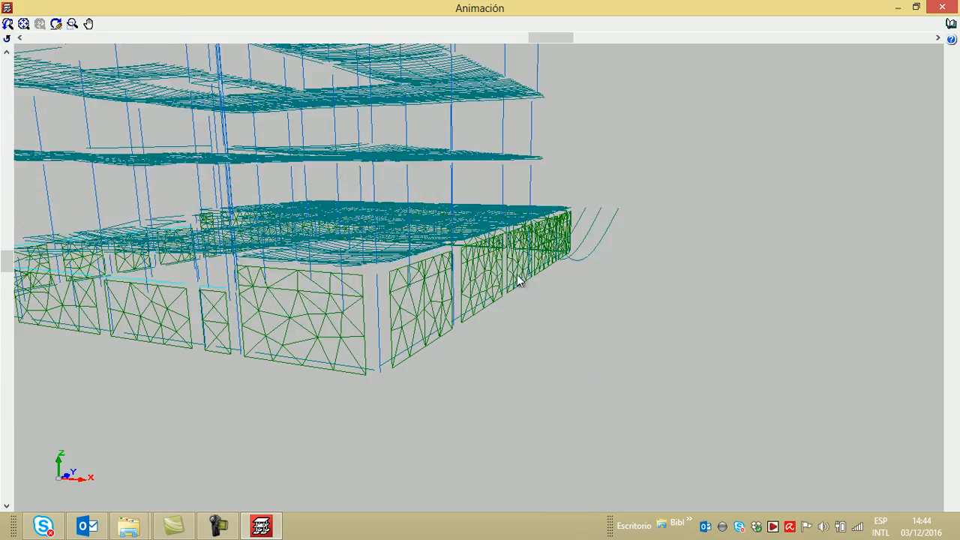
{"action": "left_click_drag", "start_coordinate": [536, 39], "coordinate": [509, 38]}
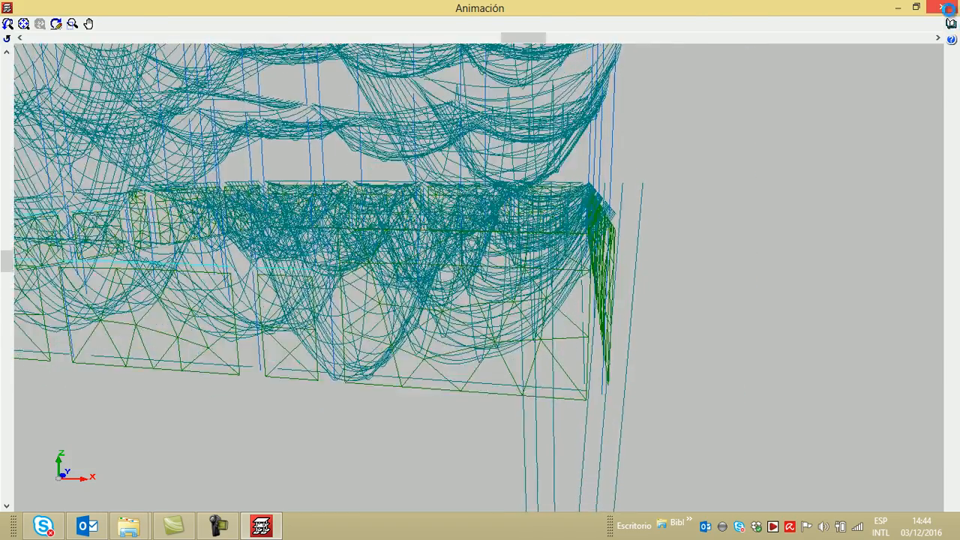
{"action": "left_click", "coordinate": [947, 8]}
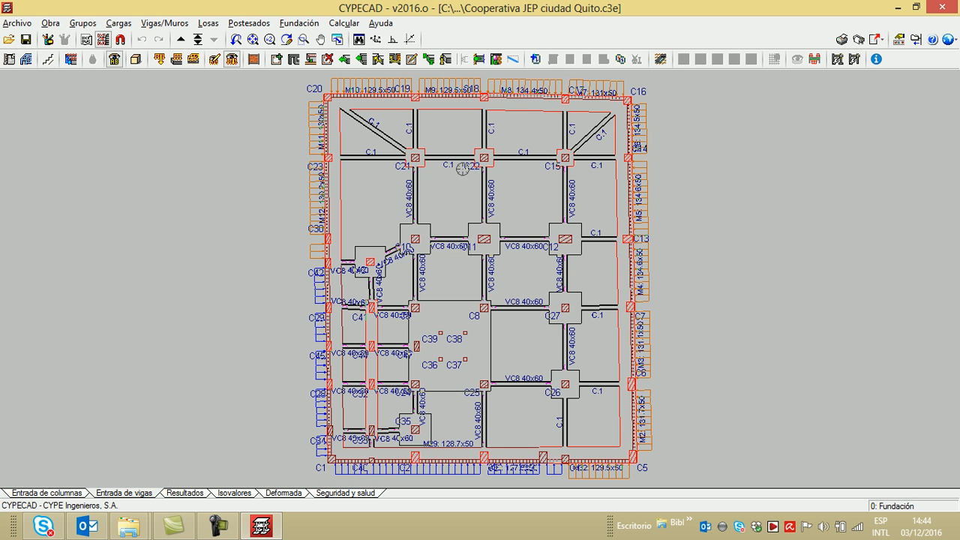
- Open the 3D model, inspect the interior columns and footings below the lower slabs, and close it
{"action": "scroll", "coordinate": [463, 168], "scroll_direction": "down", "scroll_amount": 1}
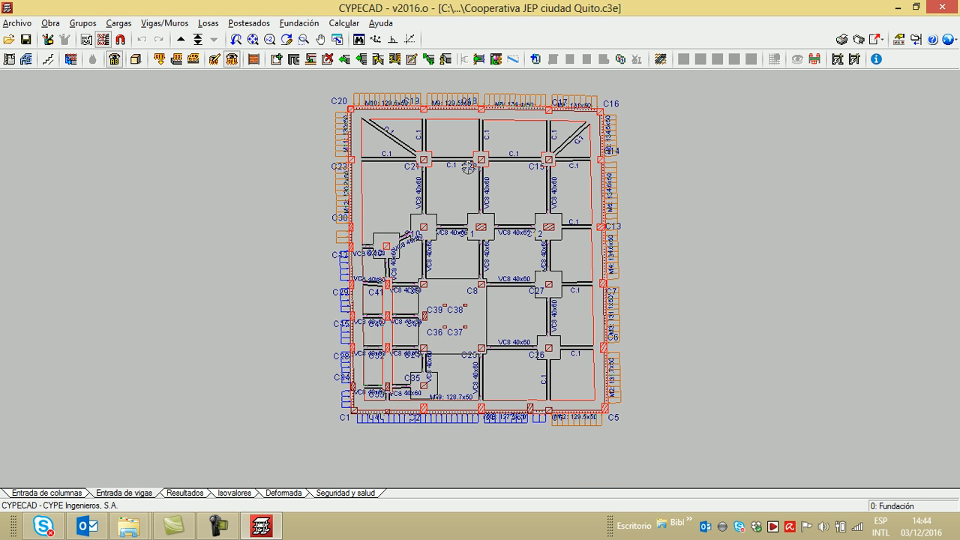
{"action": "left_click", "coordinate": [135, 63]}
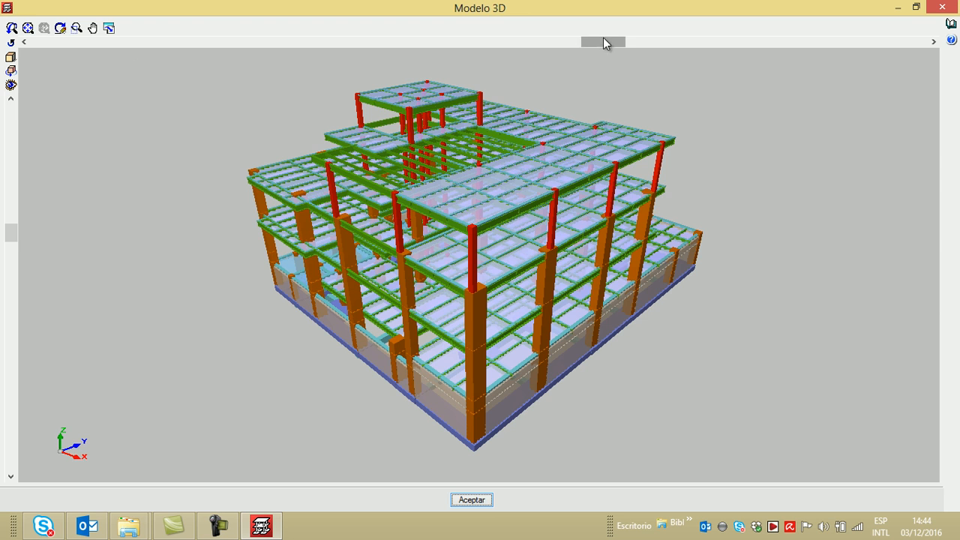
{"action": "left_click_drag", "start_coordinate": [604, 42], "coordinate": [551, 41]}
{"action": "scroll", "coordinate": [433, 275], "scroll_direction": "up", "scroll_amount": 5}
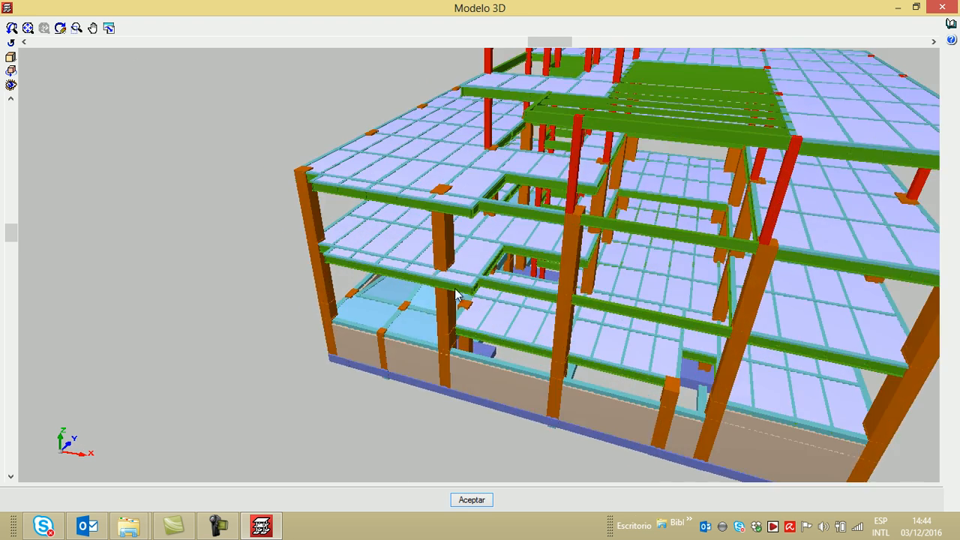
{"action": "scroll", "coordinate": [497, 360], "scroll_direction": "up", "scroll_amount": 10}
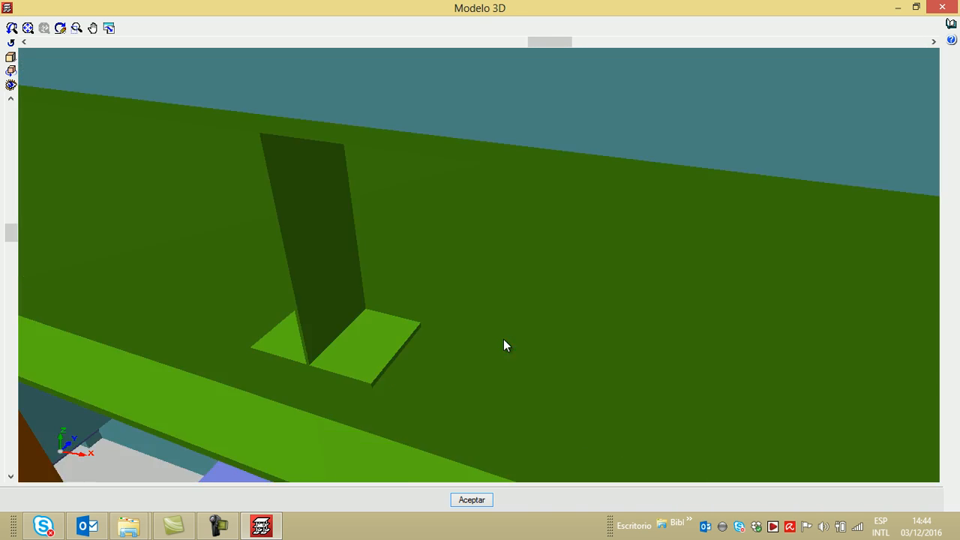
{"action": "scroll", "coordinate": [504, 345], "scroll_direction": "up", "scroll_amount": 10}
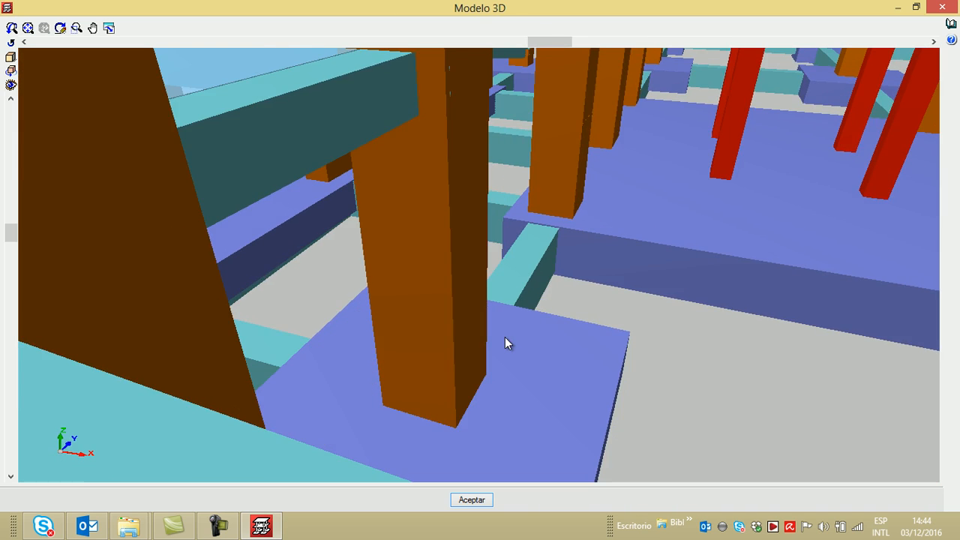
{"action": "scroll", "coordinate": [504, 337], "scroll_direction": "up", "scroll_amount": 2}
{"action": "scroll", "coordinate": [480, 267], "scroll_direction": "down", "scroll_amount": 3}
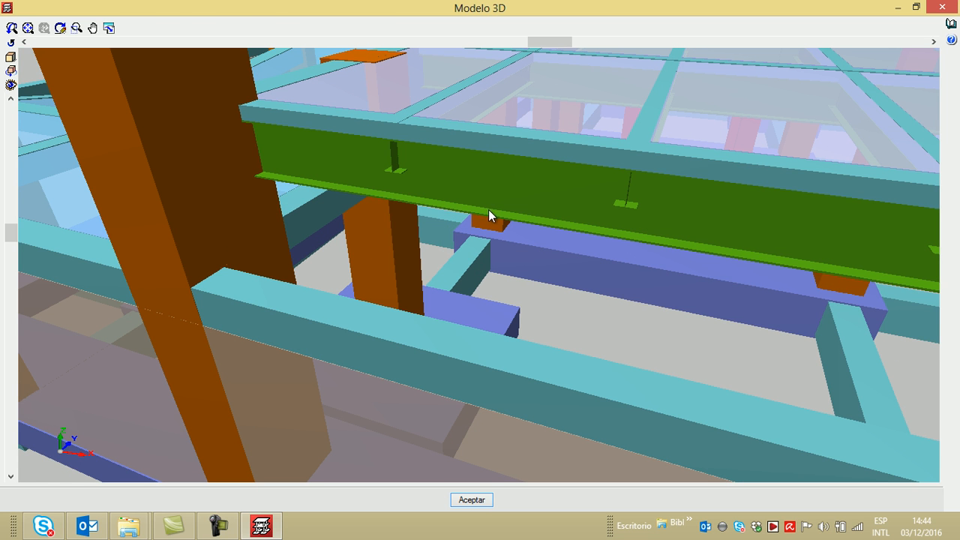
{"action": "left_click", "coordinate": [472, 499]}
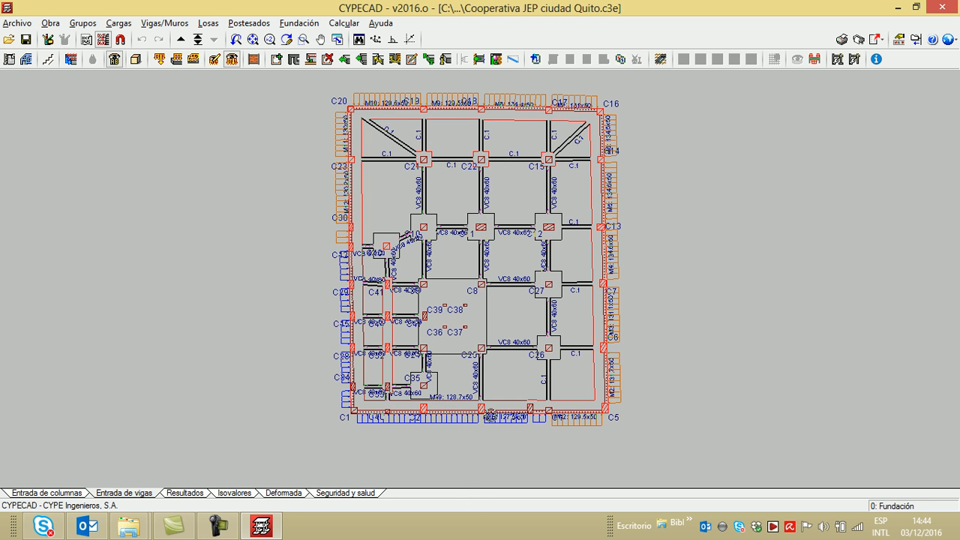
- Trace the line of columns from C43 through C32 and C24 to C2 in the foundation plan
{"action": "scroll", "coordinate": [375, 362], "scroll_direction": "up", "scroll_amount": 3}
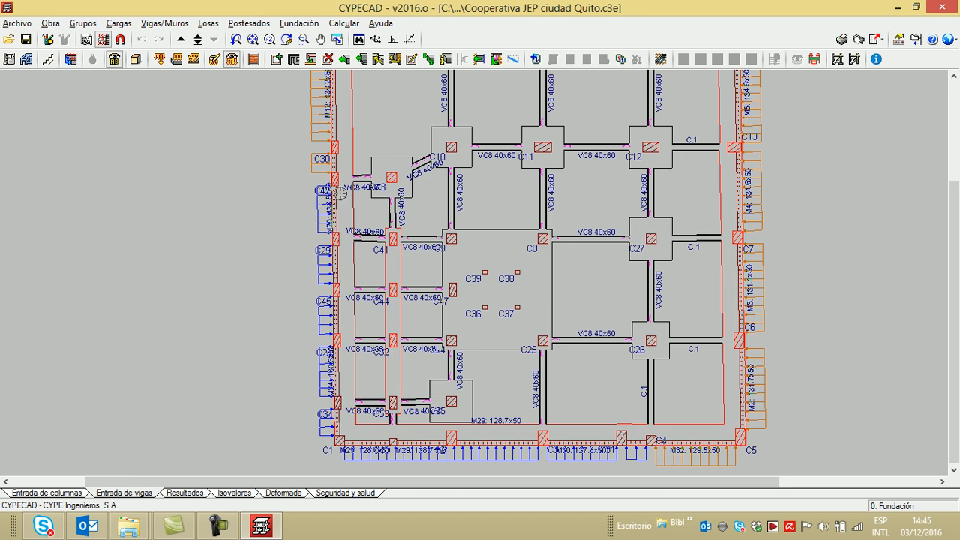
{"action": "scroll", "coordinate": [336, 206], "scroll_direction": "up", "scroll_amount": 1}
{"action": "middle_click_drag", "start_coordinate": [456, 245], "coordinate": [444, 240]}
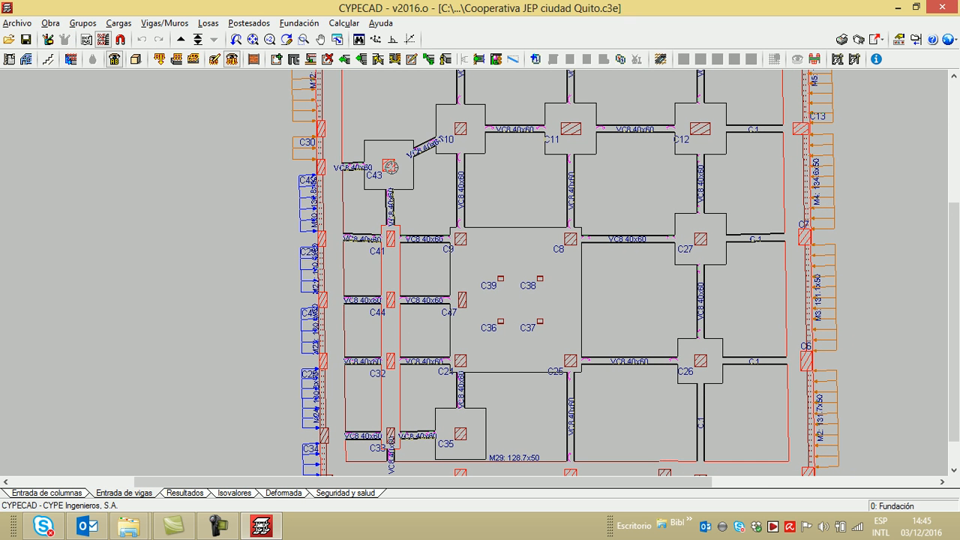
{"action": "left_click", "coordinate": [390, 167]}
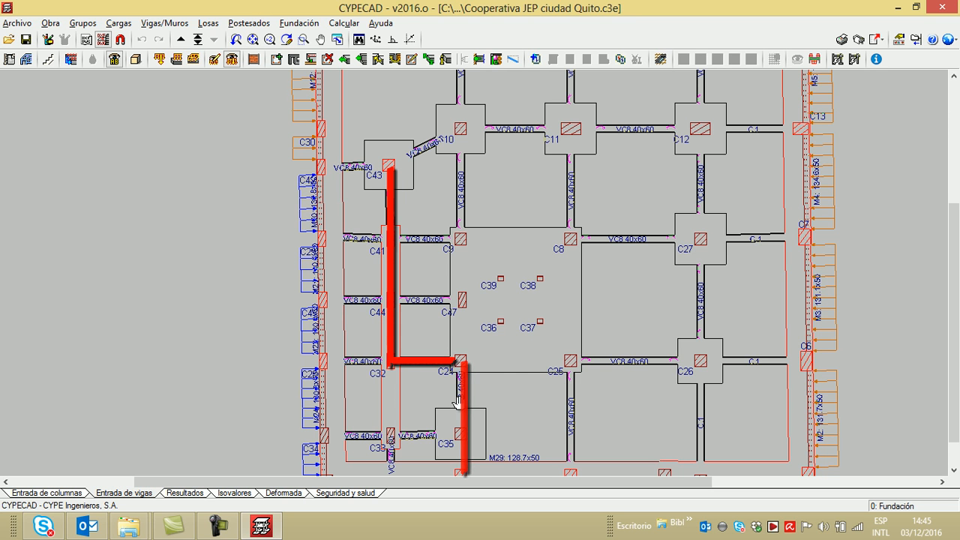
{"action": "middle_click_drag", "start_coordinate": [457, 418], "coordinate": [458, 385]}
{"action": "scroll", "coordinate": [458, 445], "scroll_direction": "up", "scroll_amount": 2}
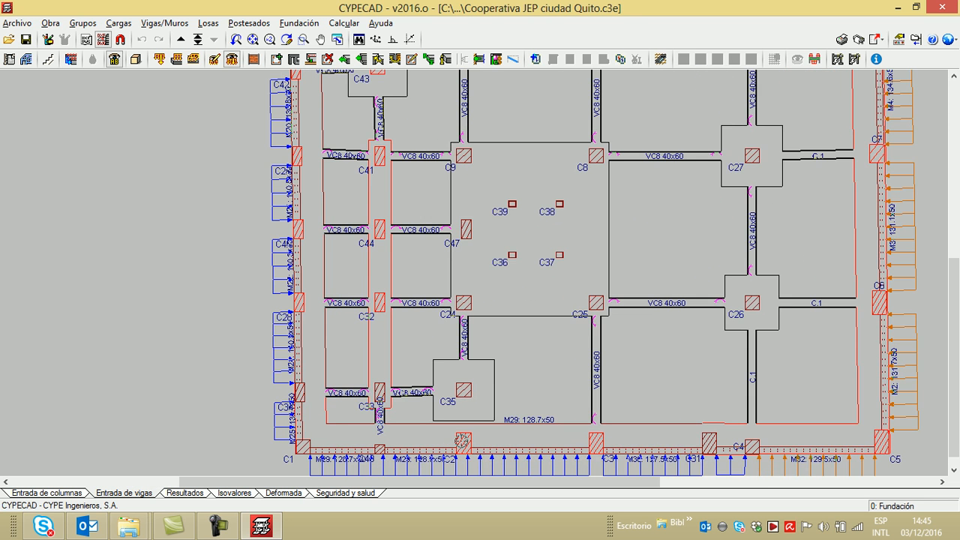
{"action": "scroll", "coordinate": [463, 442], "scroll_direction": "down", "scroll_amount": 2}
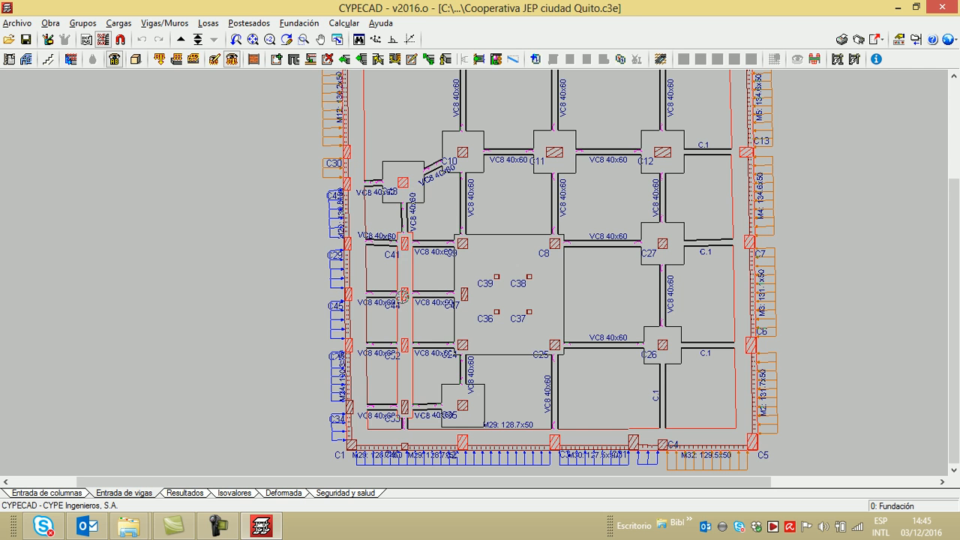
- Open the 3D model and inspect the columns under the lower slab at the building's corner
{"action": "left_click", "coordinate": [136, 58]}
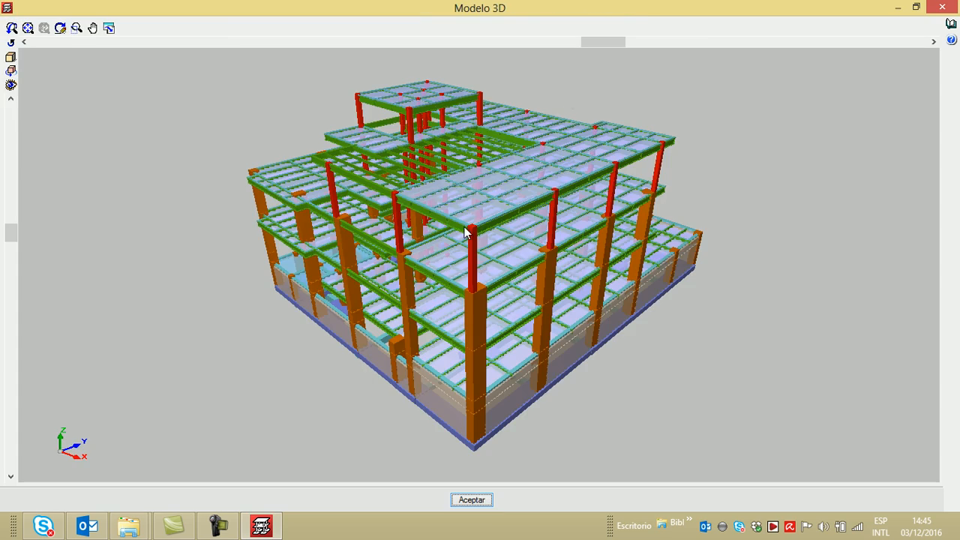
{"action": "left_click_drag", "start_coordinate": [603, 41], "coordinate": [535, 38]}
{"action": "scroll", "coordinate": [346, 387], "scroll_direction": "up", "scroll_amount": 10}
{"action": "scroll", "coordinate": [467, 333], "scroll_direction": "up", "scroll_amount": 5}
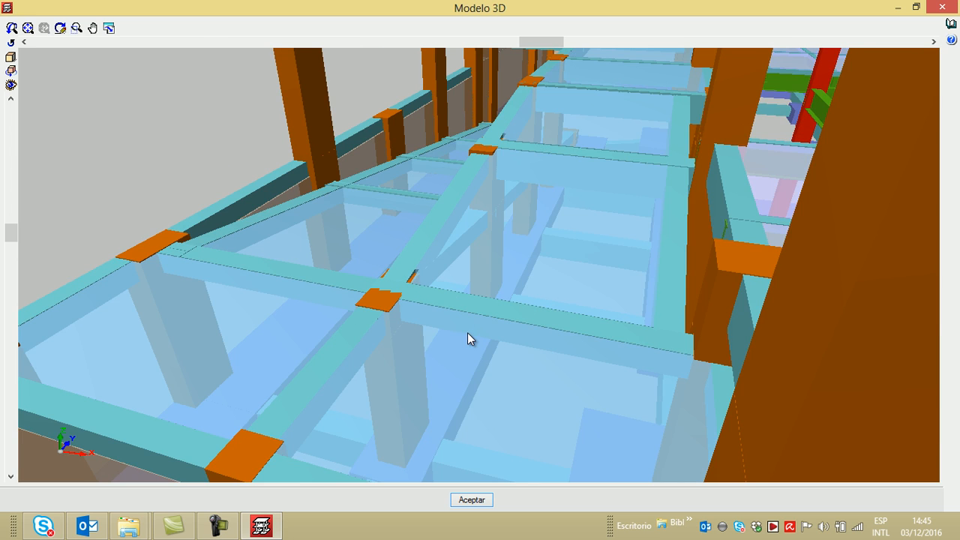
{"action": "middle_click_drag", "start_coordinate": [464, 250], "coordinate": [476, 254]}
{"action": "scroll", "coordinate": [585, 150], "scroll_direction": "down", "scroll_amount": 5}
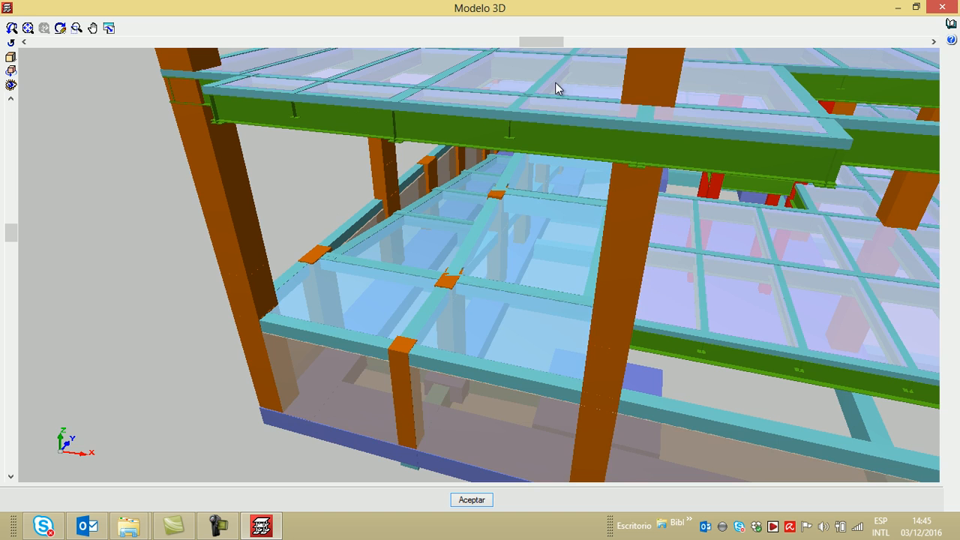
- Examine from the side the short columns between the two slabs at different levels in the 3D model
{"action": "left_click_drag", "start_coordinate": [543, 42], "coordinate": [470, 58]}
{"action": "scroll", "coordinate": [754, 288], "scroll_direction": "up", "scroll_amount": 3}
{"action": "scroll", "coordinate": [746, 288], "scroll_direction": "down", "scroll_amount": 3}
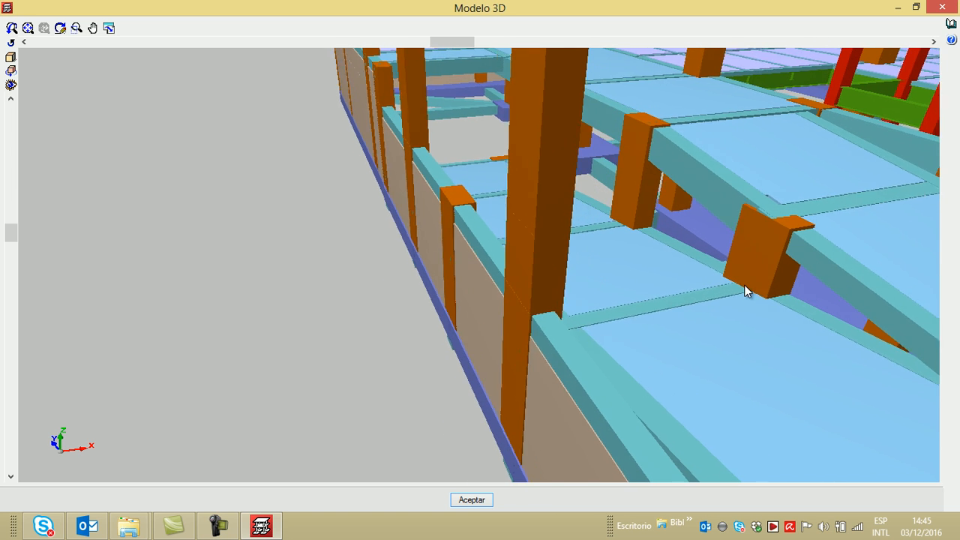
{"action": "scroll", "coordinate": [773, 260], "scroll_direction": "down", "scroll_amount": 2}
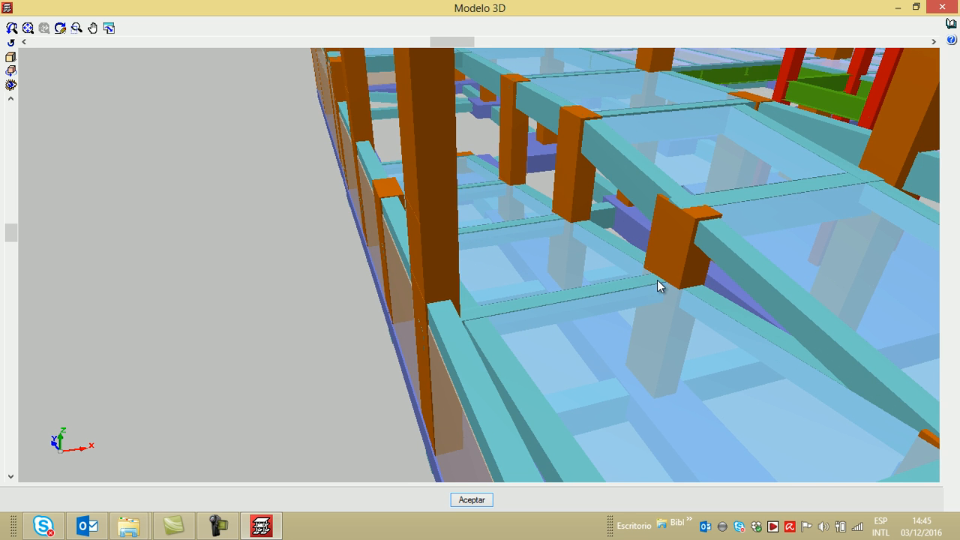
{"action": "scroll", "coordinate": [616, 243], "scroll_direction": "up", "scroll_amount": 5}
{"action": "scroll", "coordinate": [617, 235], "scroll_direction": "up", "scroll_amount": 5}
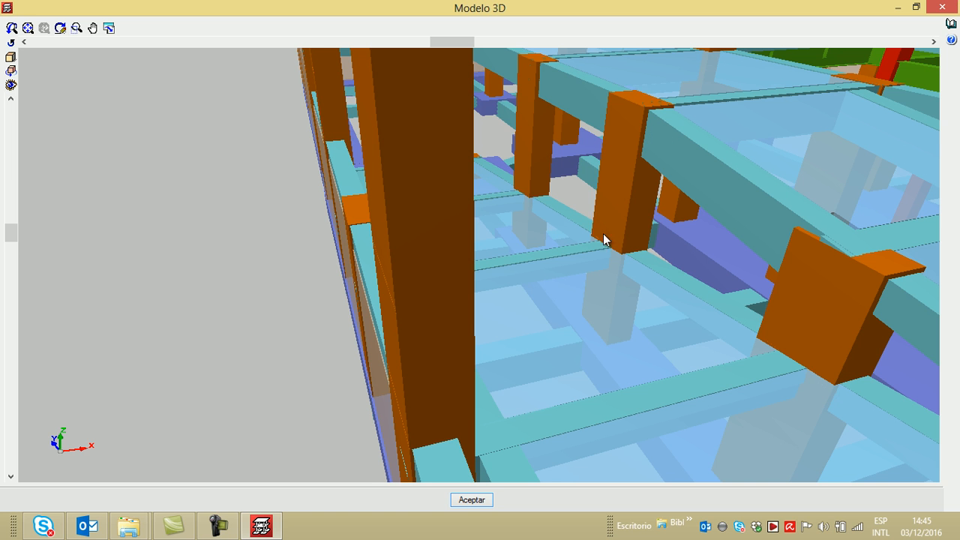
- Inspect the short columns joining the lower slab to the slab above it in the 3D model
{"action": "middle_click_drag", "start_coordinate": [590, 220], "coordinate": [591, 221]}
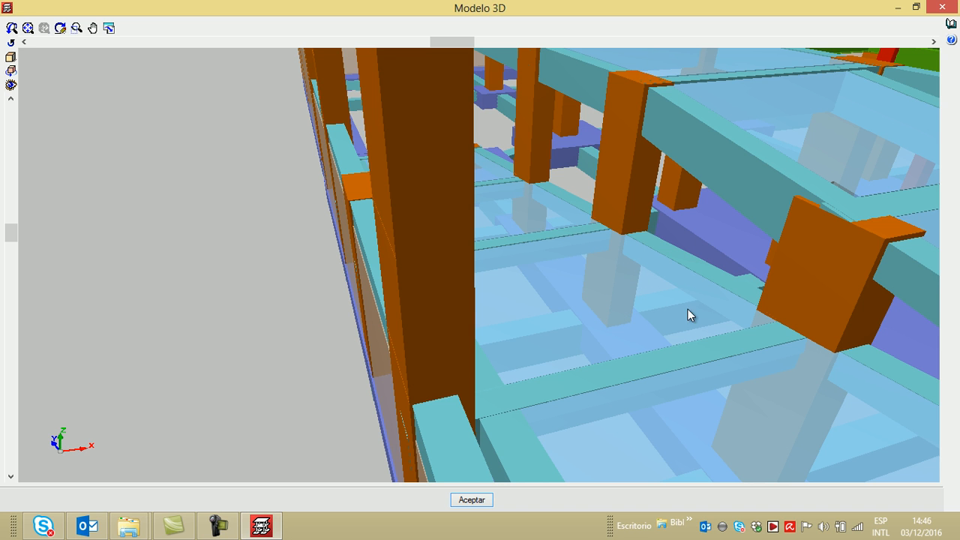
{"action": "scroll", "coordinate": [605, 258], "scroll_direction": "up", "scroll_amount": 6}
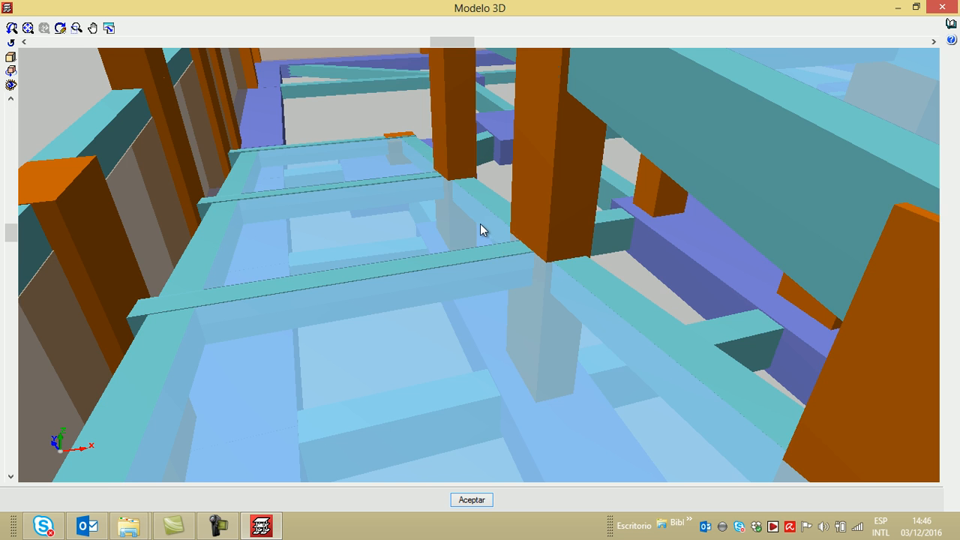
{"action": "scroll", "coordinate": [480, 224], "scroll_direction": "up", "scroll_amount": 1}
{"action": "scroll", "coordinate": [481, 227], "scroll_direction": "down", "scroll_amount": 3}
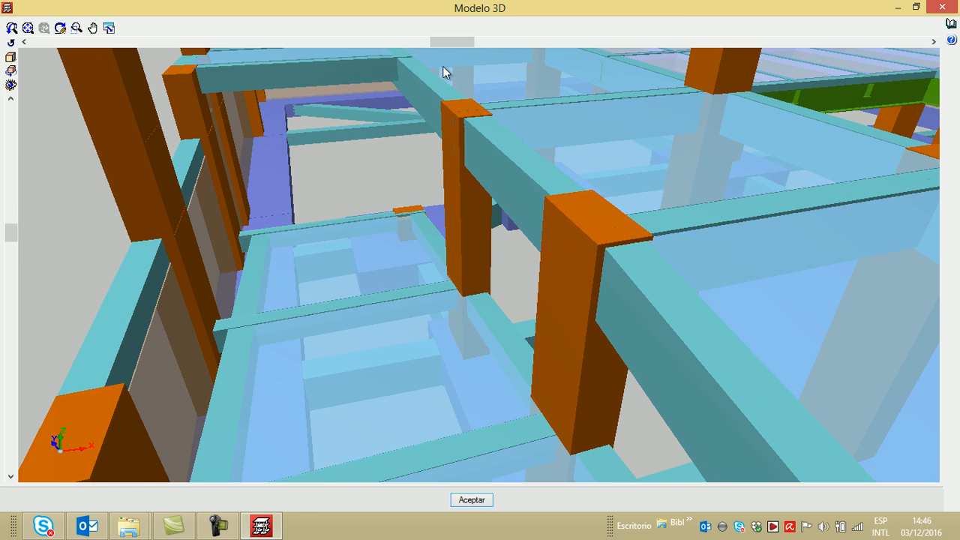
- Examine the very short column between its footing and the lower slab's corner, and close the 3D model
{"action": "left_click_drag", "start_coordinate": [448, 51], "coordinate": [496, 43]}
{"action": "scroll", "coordinate": [422, 119], "scroll_direction": "up", "scroll_amount": 1}
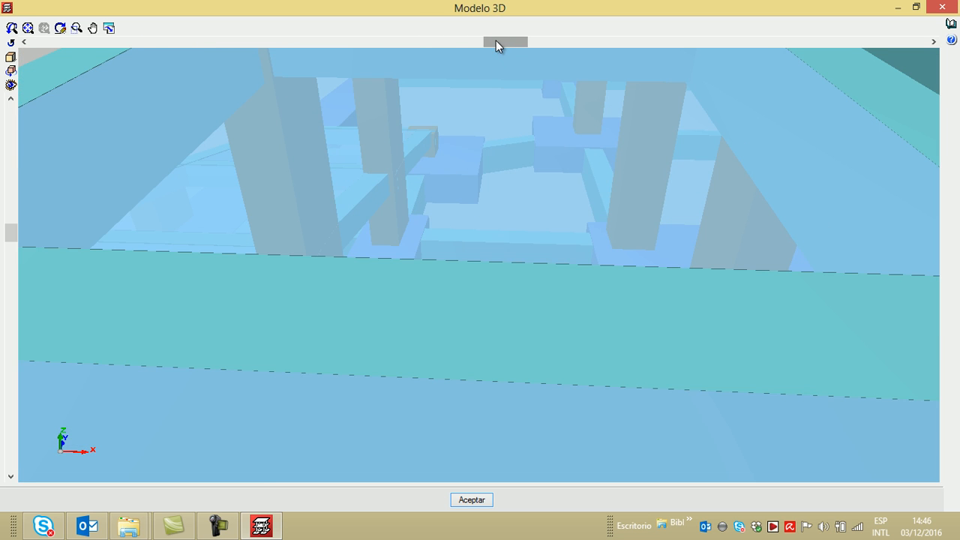
{"action": "scroll", "coordinate": [479, 83], "scroll_direction": "up", "scroll_amount": 5}
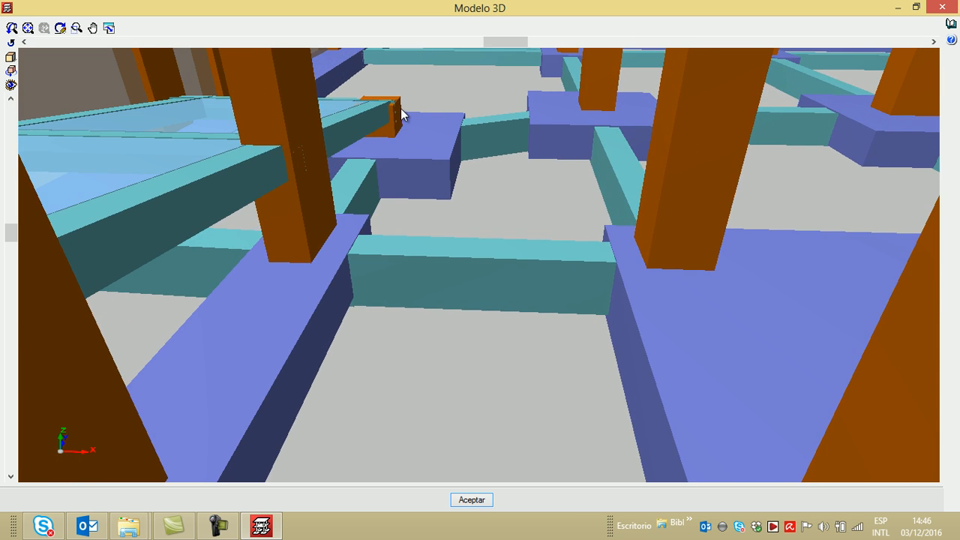
{"action": "scroll", "coordinate": [399, 114], "scroll_direction": "down", "scroll_amount": 4}
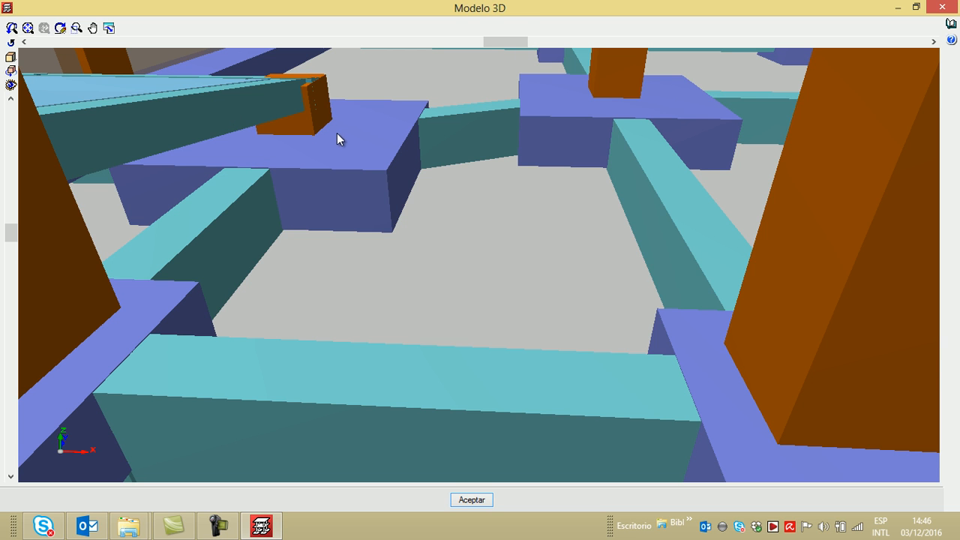
{"action": "left_click_drag", "start_coordinate": [316, 134], "coordinate": [315, 135]}
{"action": "scroll", "coordinate": [312, 129], "scroll_direction": "down", "scroll_amount": 3}
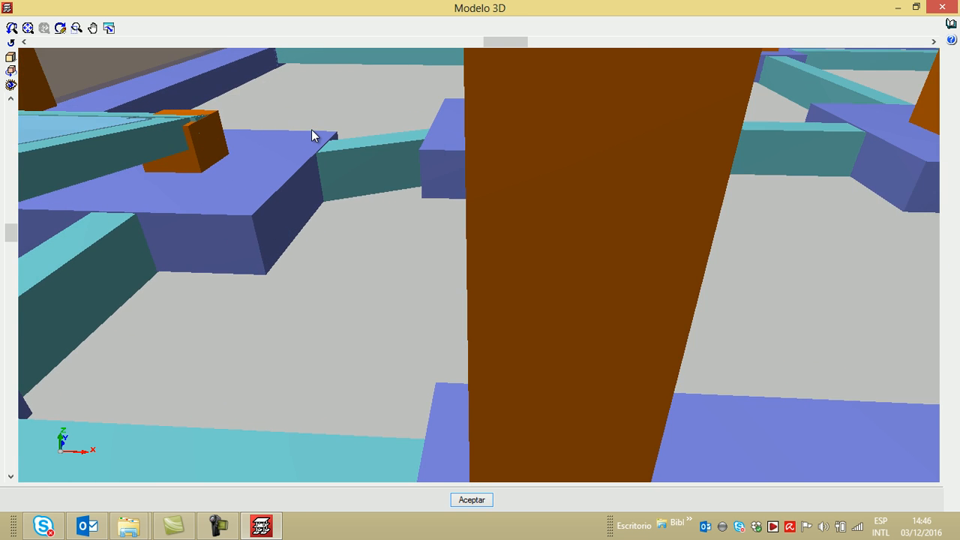
{"action": "scroll", "coordinate": [348, 142], "scroll_direction": "down", "scroll_amount": 2}
{"action": "scroll", "coordinate": [347, 142], "scroll_direction": "down", "scroll_amount": 5}
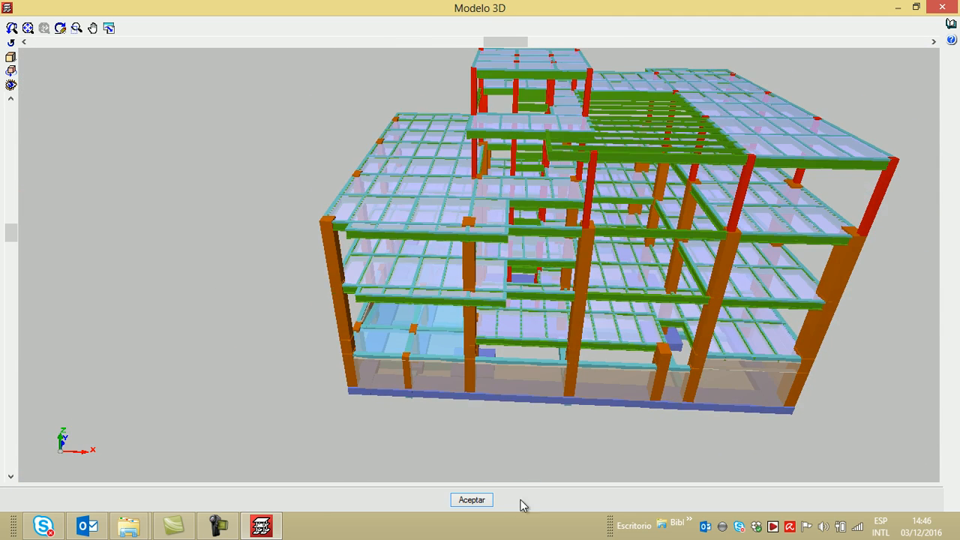
{"action": "left_click", "coordinate": [470, 500]}
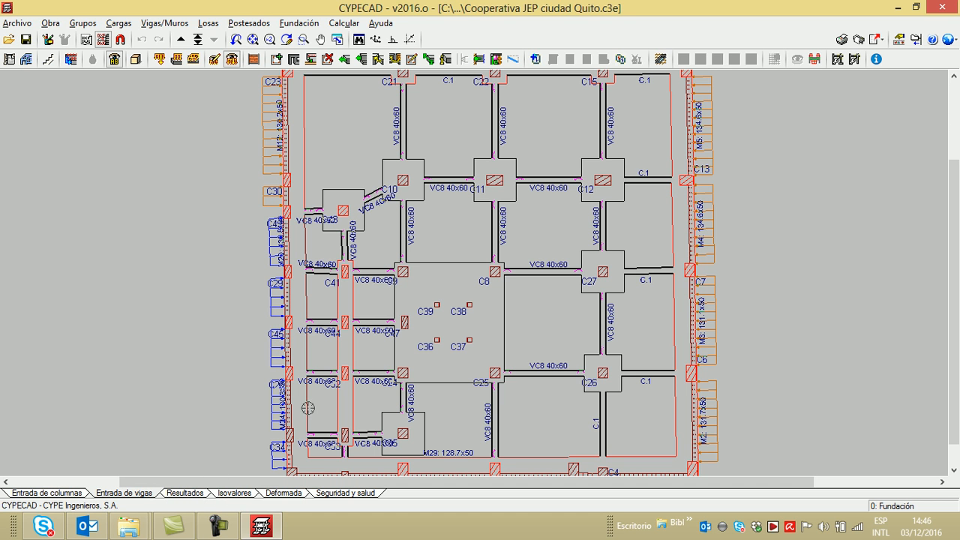
- Open the strip footing M9 between columns C19 and C18 for editing in the foundation plan
{"action": "scroll", "coordinate": [480, 283], "scroll_direction": "down", "scroll_amount": 1}
{"action": "middle_click_drag", "start_coordinate": [494, 238], "coordinate": [476, 345]}
{"action": "scroll", "coordinate": [368, 161], "scroll_direction": "up", "scroll_amount": 2}
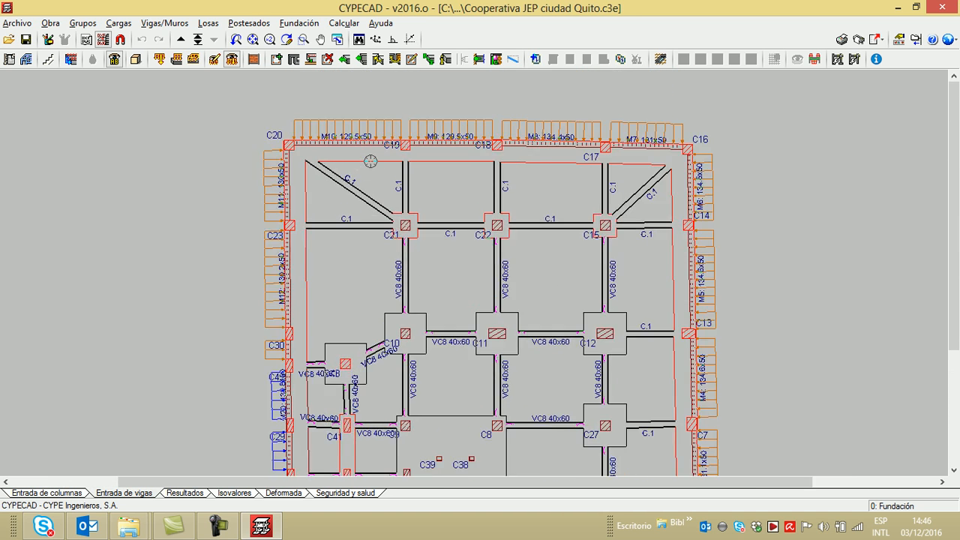
{"action": "left_click", "coordinate": [299, 22]}
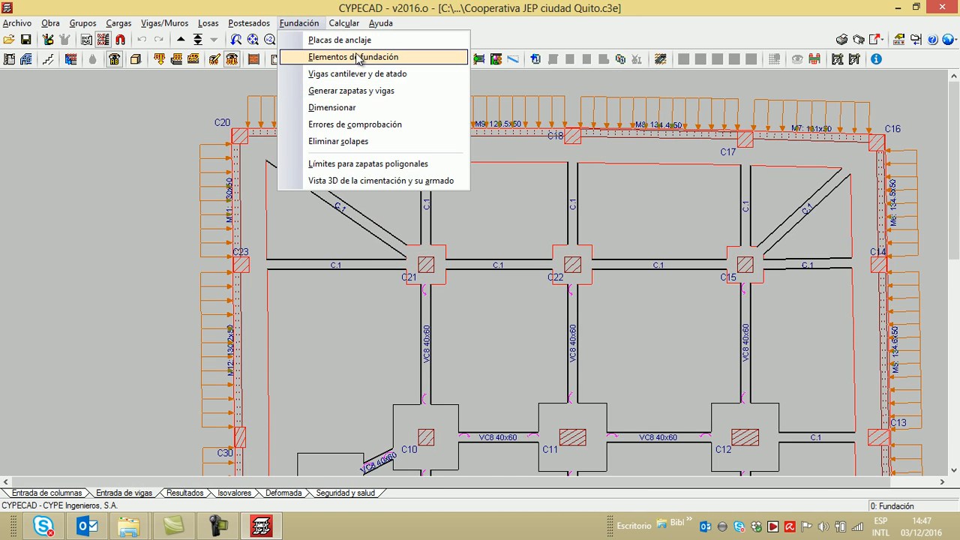
{"action": "left_click", "coordinate": [358, 58]}
{"action": "left_click", "coordinate": [96, 96]}
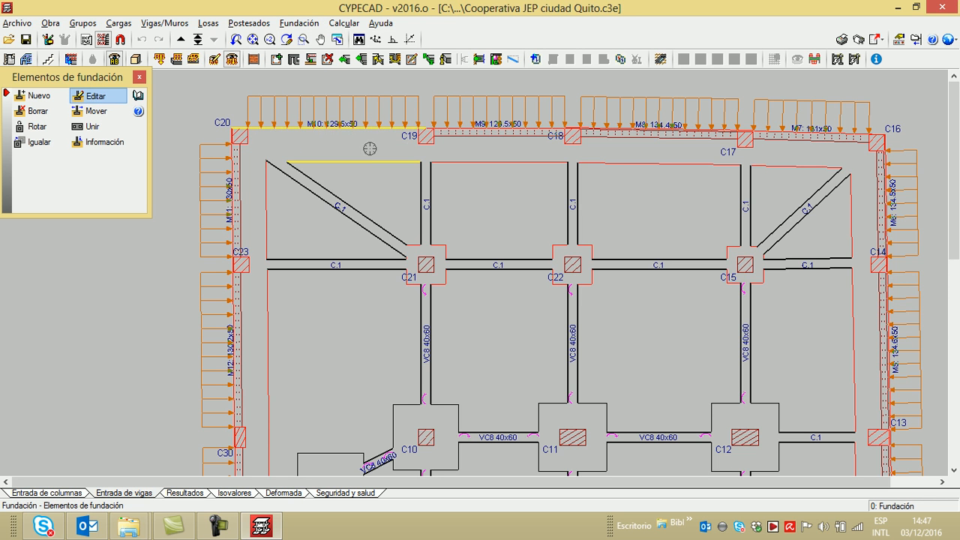
{"action": "left_click", "coordinate": [469, 140]}
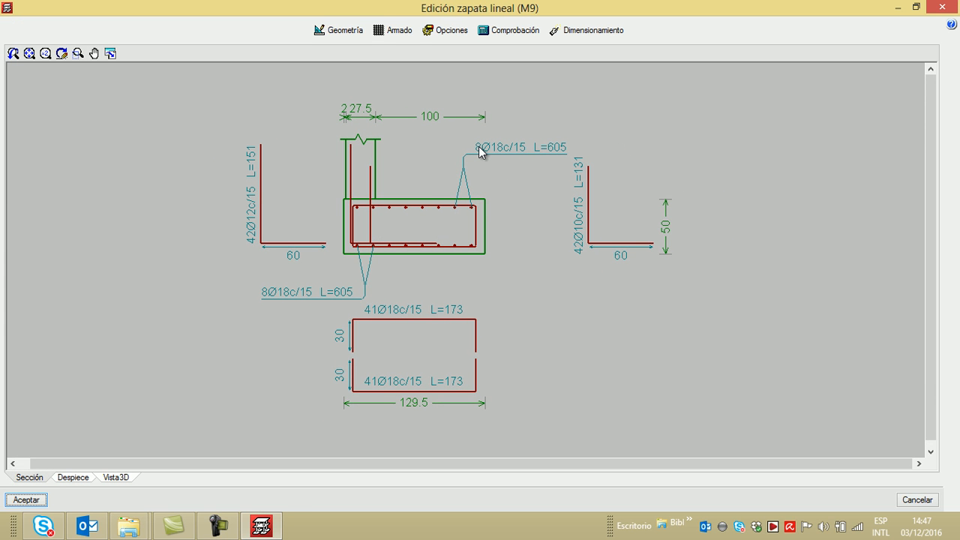
- Run the automatic dimensioning of strip footing M9 and accept the redesigned section
{"action": "left_click", "coordinate": [583, 36]}
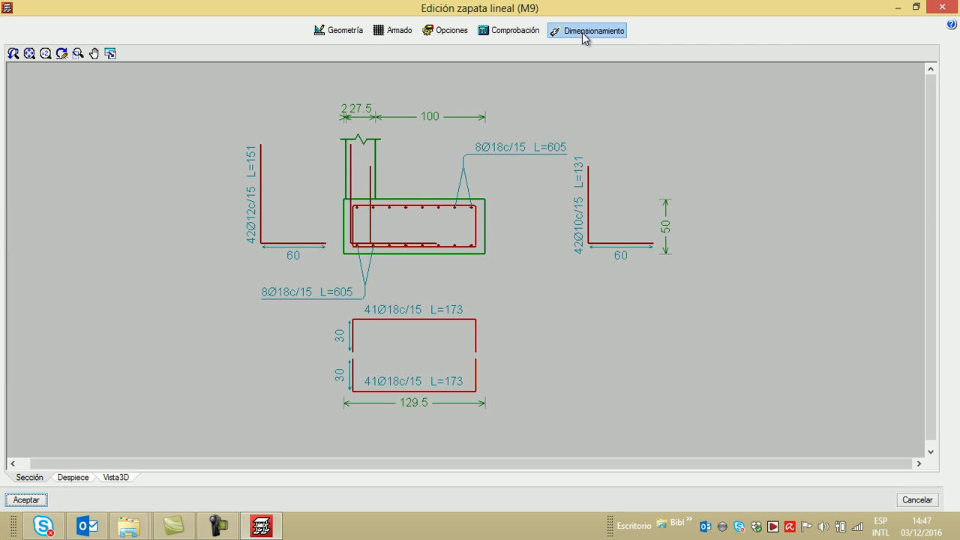
{"action": "left_click", "coordinate": [416, 291]}
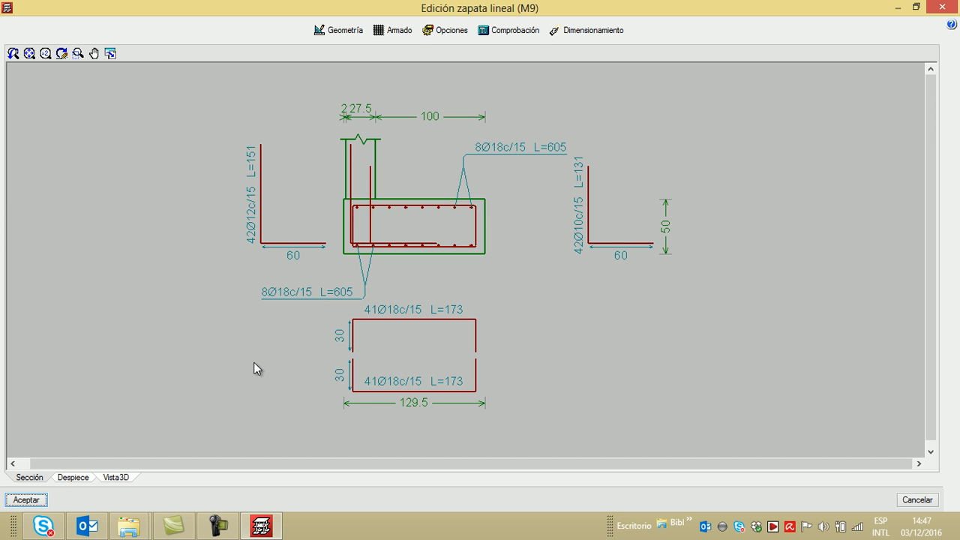
{"action": "left_click", "coordinate": [471, 293]}
{"action": "left_click", "coordinate": [369, 294]}
{"action": "left_click", "coordinate": [905, 120]}
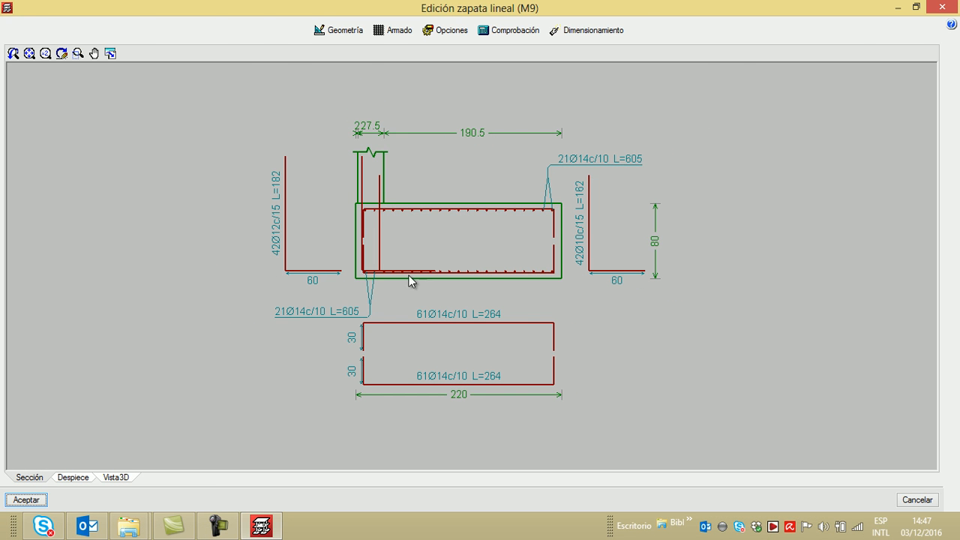
{"action": "left_click", "coordinate": [29, 500]}
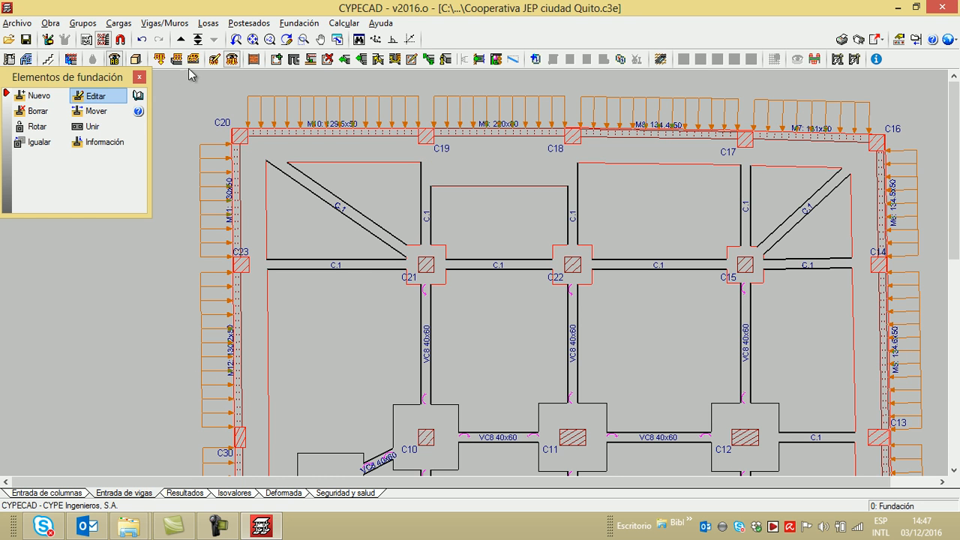
- Open the 3D model and view the foundation from below, including the redesigned M9 footing at the perimeter
{"action": "left_click", "coordinate": [136, 59]}
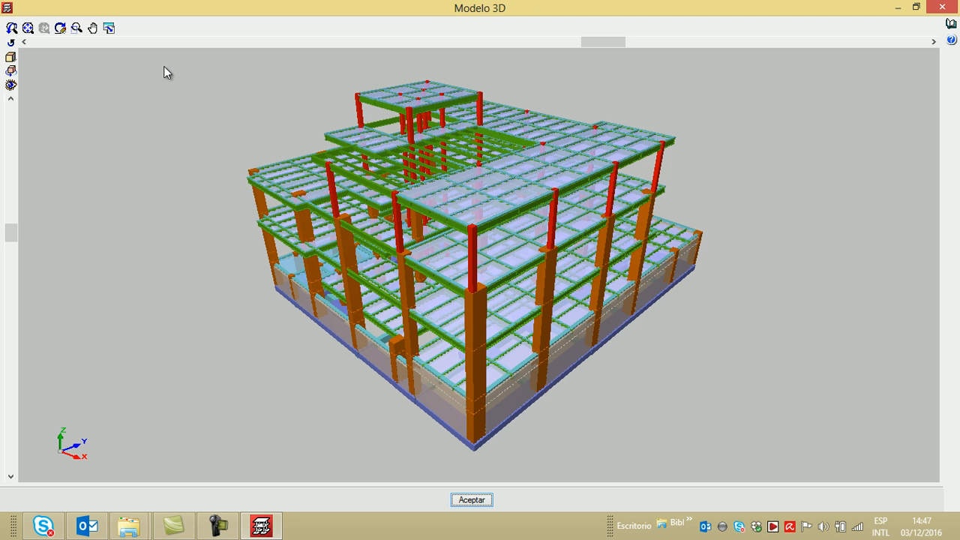
{"action": "left_click_drag", "start_coordinate": [609, 42], "coordinate": [680, 42]}
{"action": "left_click_drag", "start_coordinate": [11, 233], "coordinate": [10, 327]}
{"action": "scroll", "coordinate": [531, 303], "scroll_direction": "up", "scroll_amount": 6}
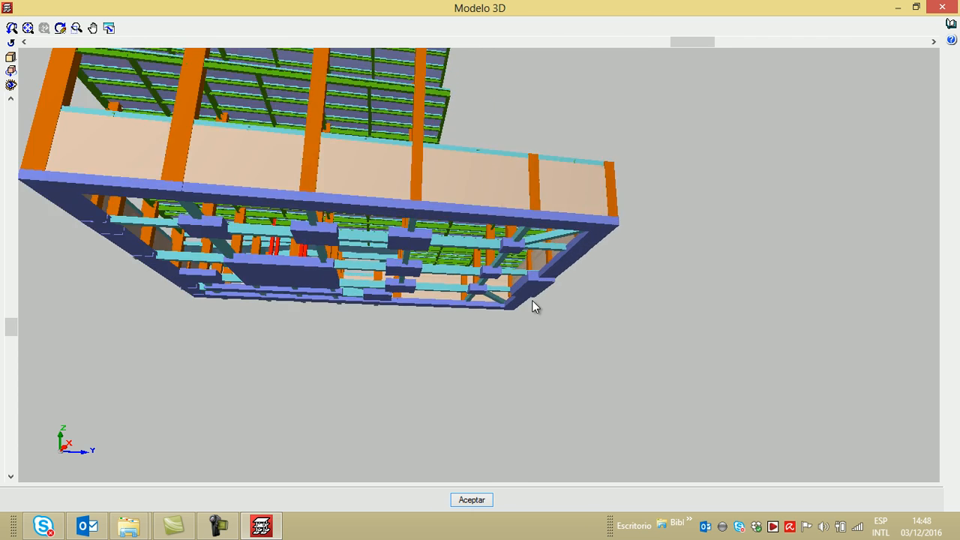
{"action": "scroll", "coordinate": [500, 283], "scroll_direction": "up", "scroll_amount": 1}
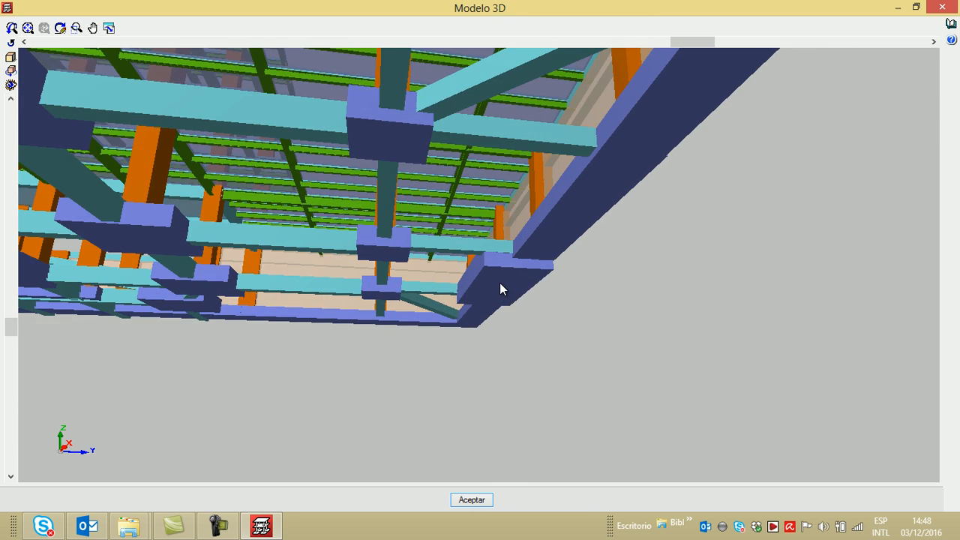
{"action": "scroll", "coordinate": [502, 281], "scroll_direction": "down", "scroll_amount": 3}
{"action": "left_click_drag", "start_coordinate": [691, 40], "coordinate": [628, 42]}
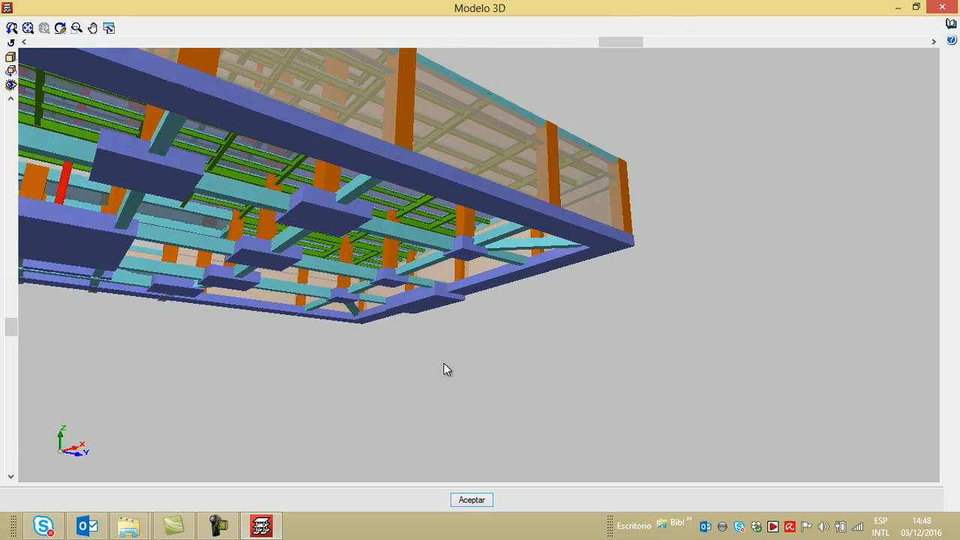
- Compare the M9 strip footing with the adjoining perimeter footings up close from below in the 3D model
{"action": "scroll", "coordinate": [387, 324], "scroll_direction": "up", "scroll_amount": 5}
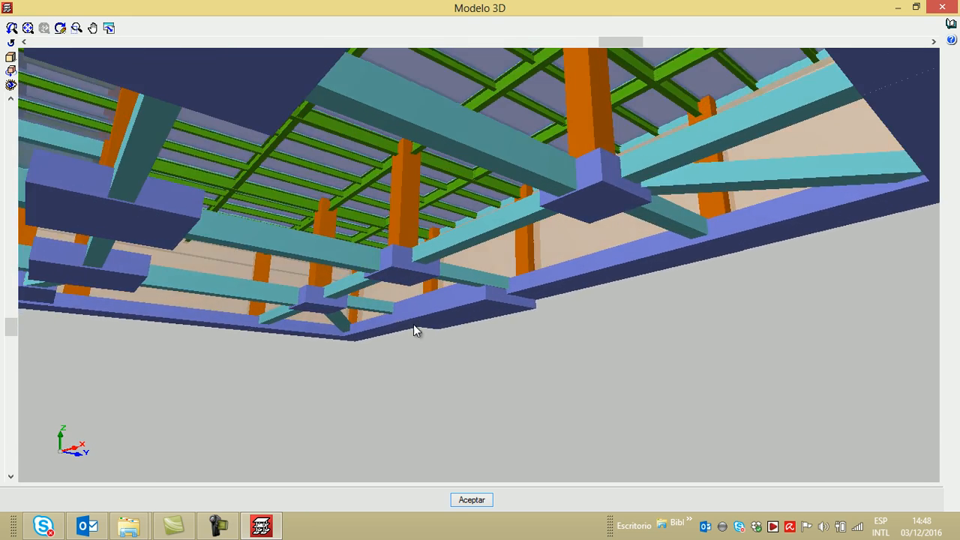
{"action": "scroll", "coordinate": [413, 327], "scroll_direction": "up", "scroll_amount": 5}
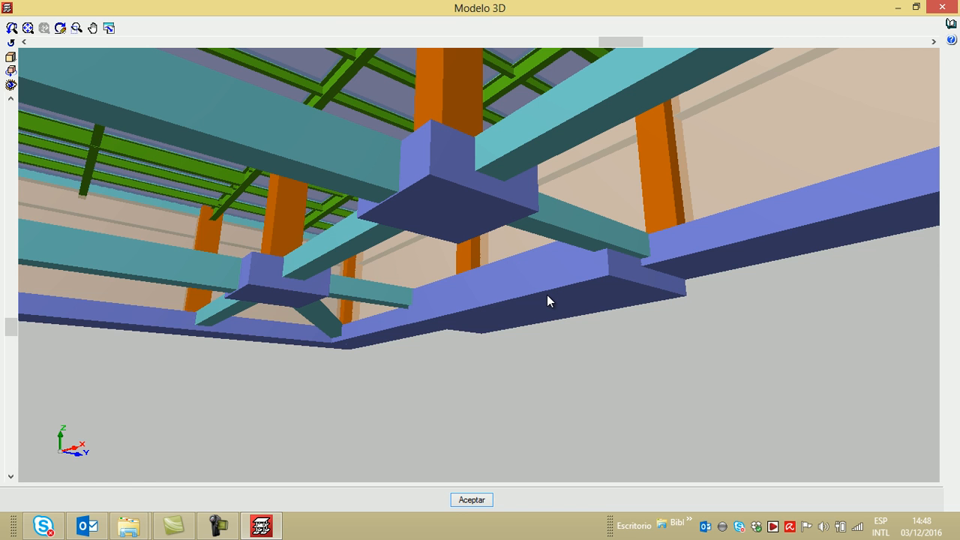
{"action": "scroll", "coordinate": [546, 286], "scroll_direction": "down", "scroll_amount": 4}
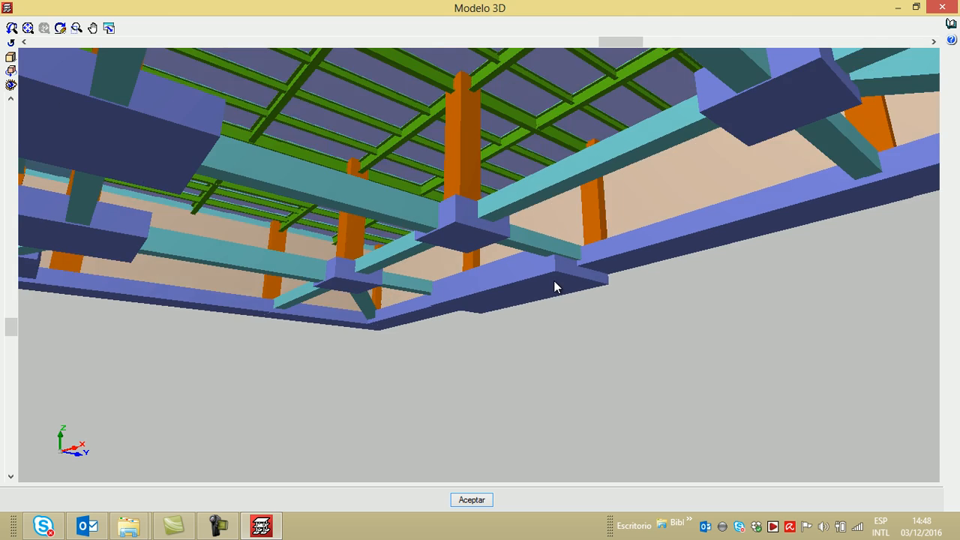
{"action": "scroll", "coordinate": [556, 286], "scroll_direction": "up", "scroll_amount": 5}
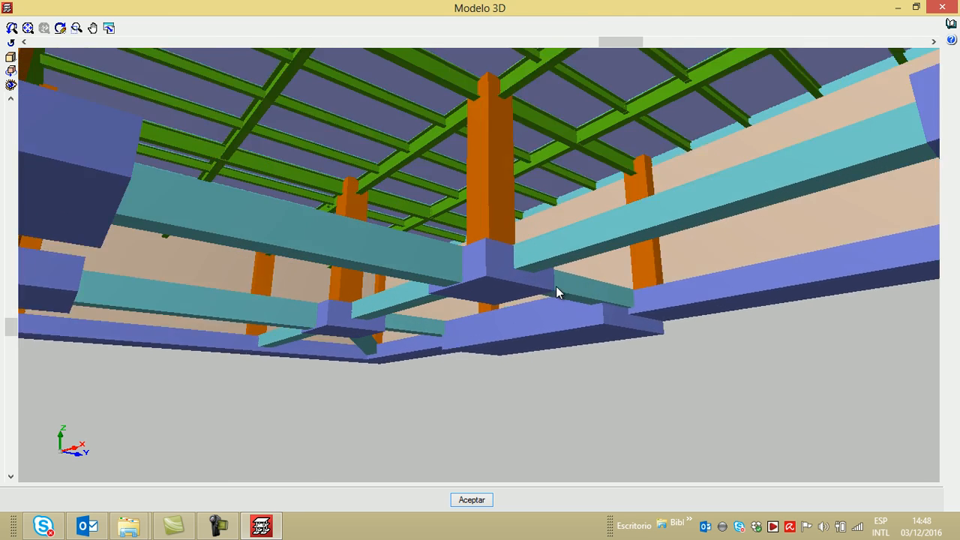
{"action": "scroll", "coordinate": [624, 259], "scroll_direction": "down", "scroll_amount": 5}
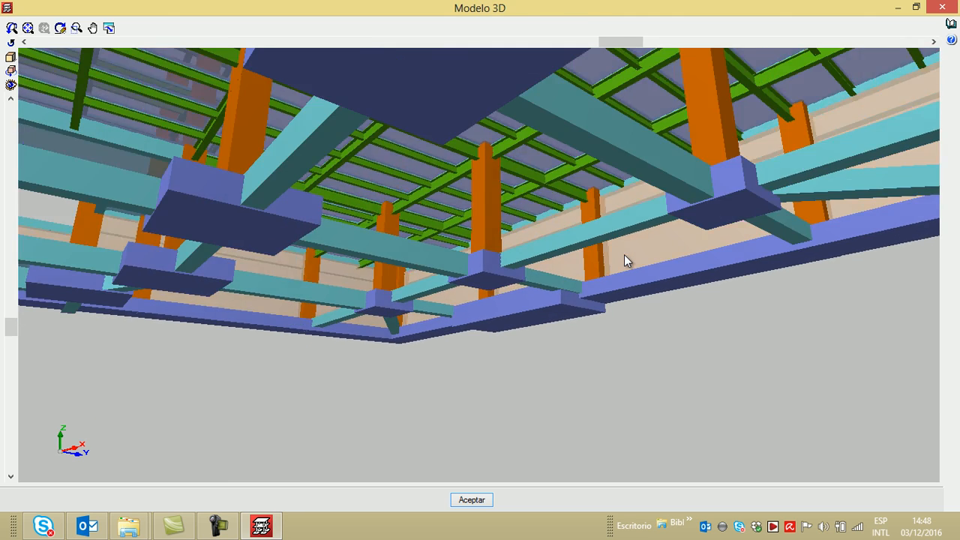
- Examine the basement wall and its embedded columns from inside, between the foundation and the slab above
{"action": "left_click_drag", "start_coordinate": [618, 43], "coordinate": [571, 66]}
{"action": "scroll", "coordinate": [461, 289], "scroll_direction": "up", "scroll_amount": 5}
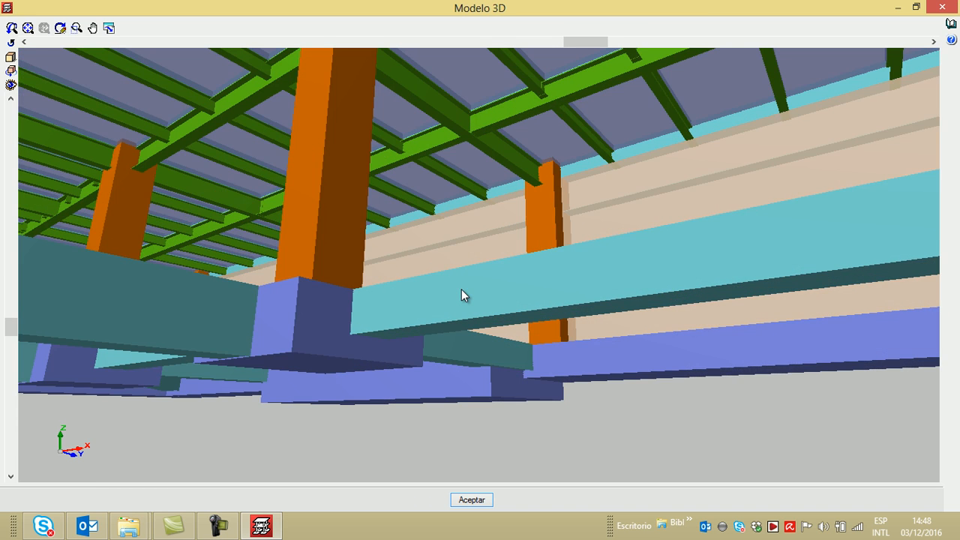
{"action": "middle_click_drag", "start_coordinate": [460, 289], "coordinate": [457, 290]}
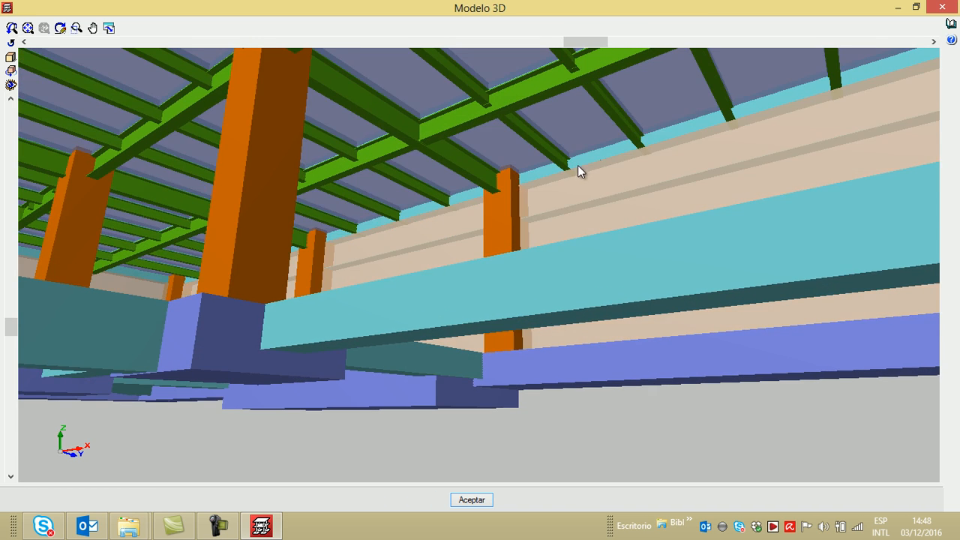
{"action": "scroll", "coordinate": [574, 166], "scroll_direction": "up", "scroll_amount": 2}
{"action": "scroll", "coordinate": [574, 166], "scroll_direction": "up", "scroll_amount": 5}
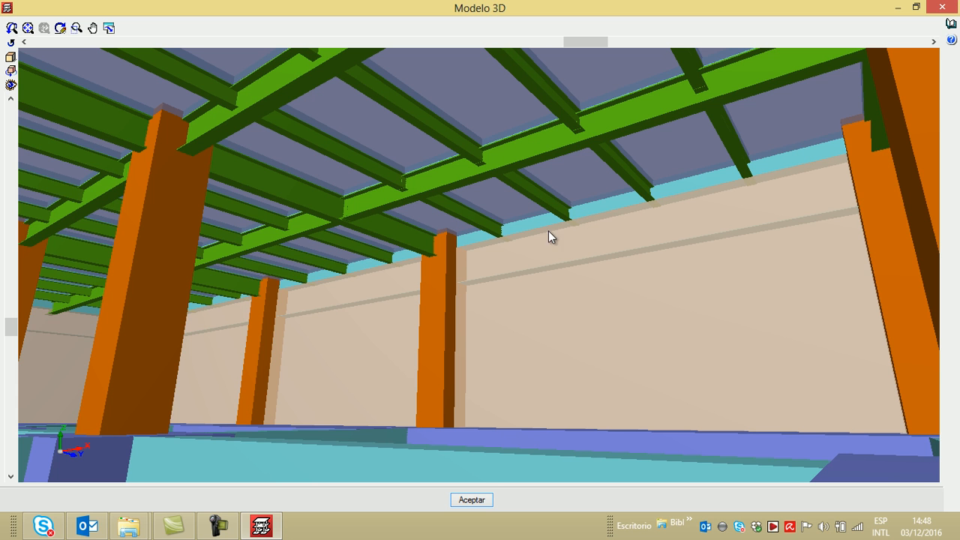
{"action": "left_click_drag", "start_coordinate": [577, 46], "coordinate": [602, 47]}
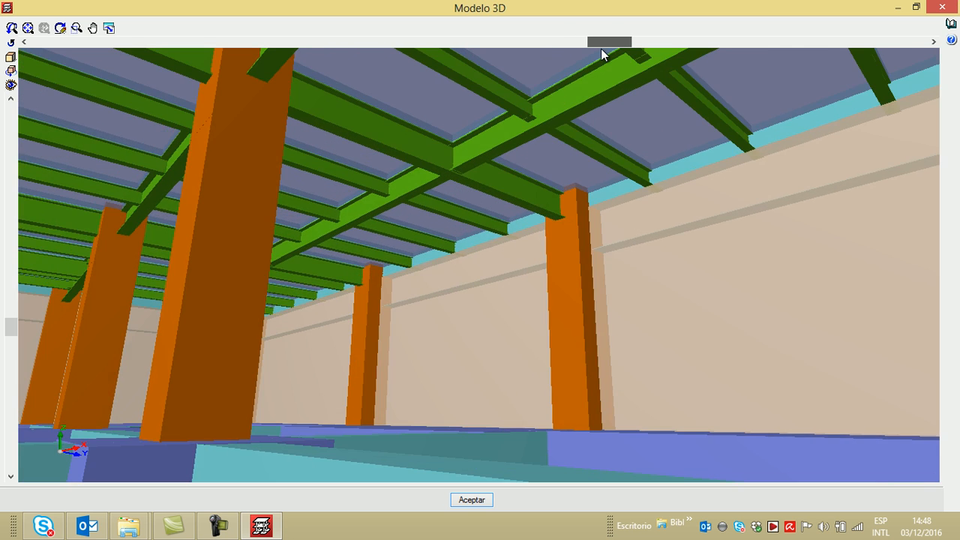
{"action": "scroll", "coordinate": [505, 465], "scroll_direction": "down", "scroll_amount": 4}
{"action": "scroll", "coordinate": [506, 390], "scroll_direction": "down", "scroll_amount": 5}
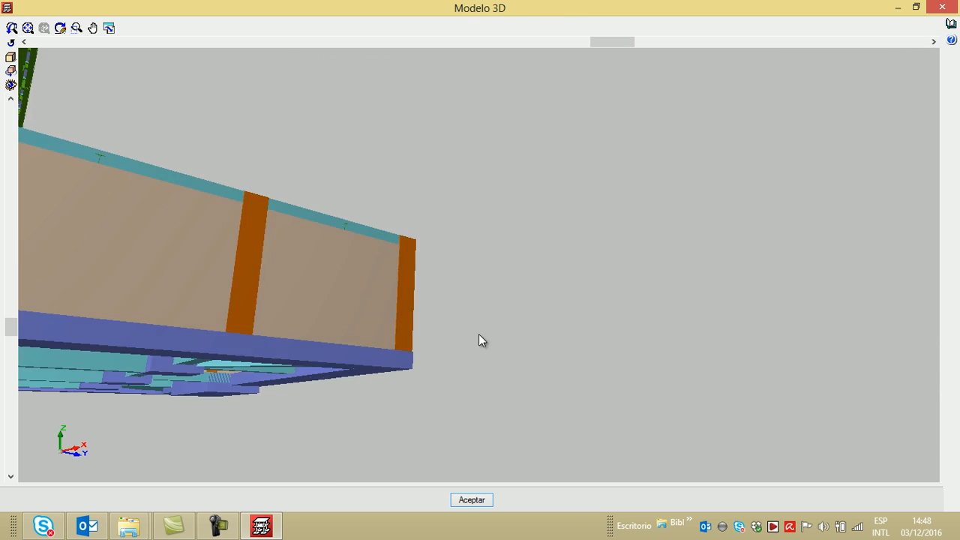
- Inspect the line of columns along the basement wall from the building's corner in the 3D model
{"action": "left_click_drag", "start_coordinate": [623, 45], "coordinate": [638, 48]}
{"action": "middle_click_drag", "start_coordinate": [638, 48], "coordinate": [466, 117]}
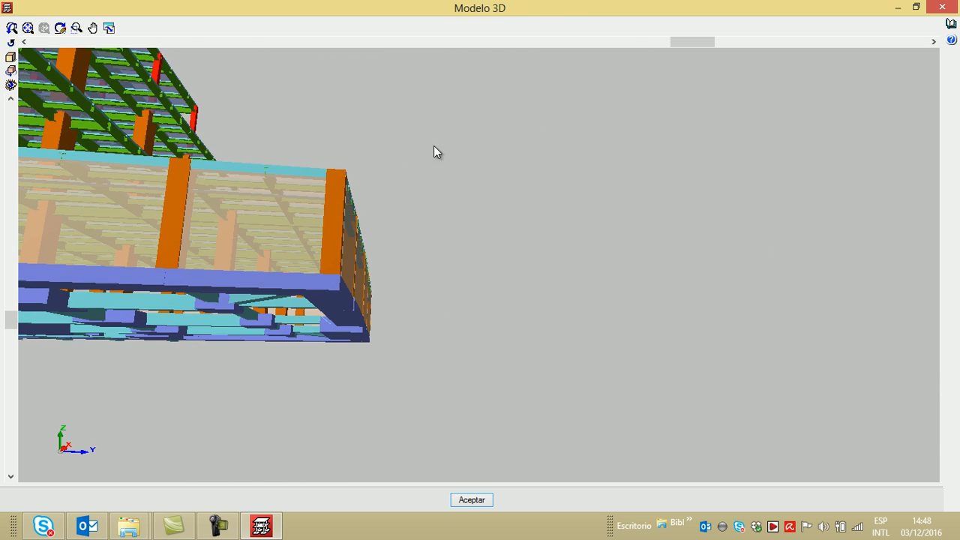
{"action": "scroll", "coordinate": [347, 281], "scroll_direction": "up", "scroll_amount": 10}
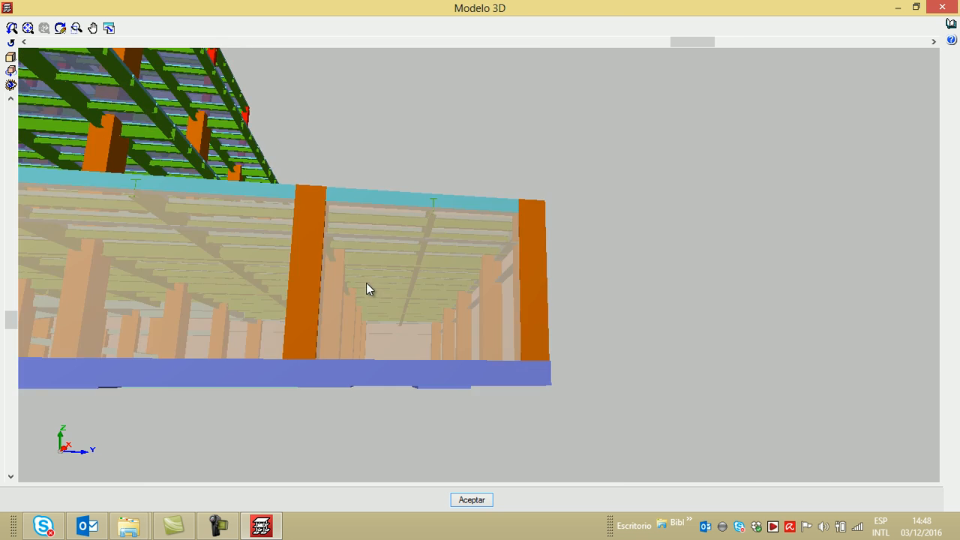
{"action": "scroll", "coordinate": [379, 287], "scroll_direction": "up", "scroll_amount": 3}
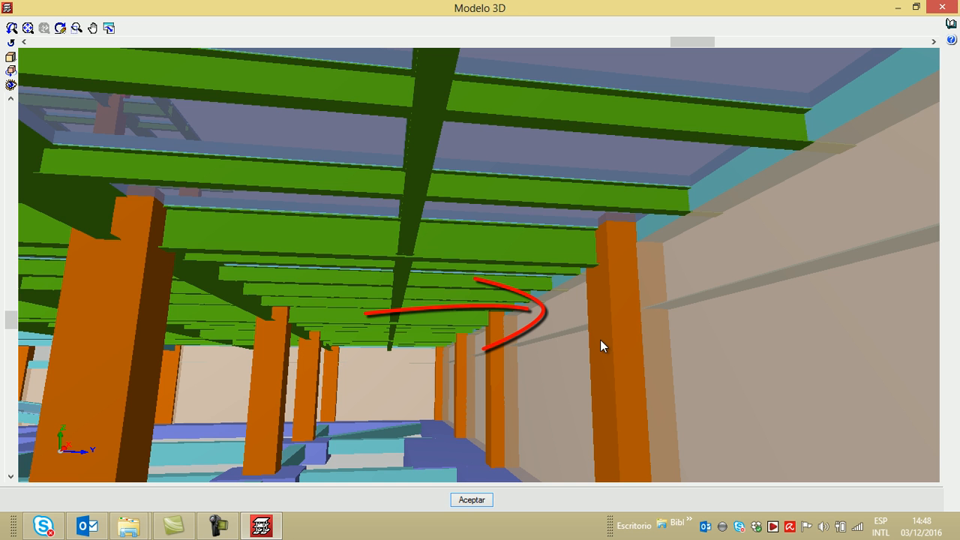
{"action": "scroll", "coordinate": [599, 340], "scroll_direction": "up", "scroll_amount": 5}
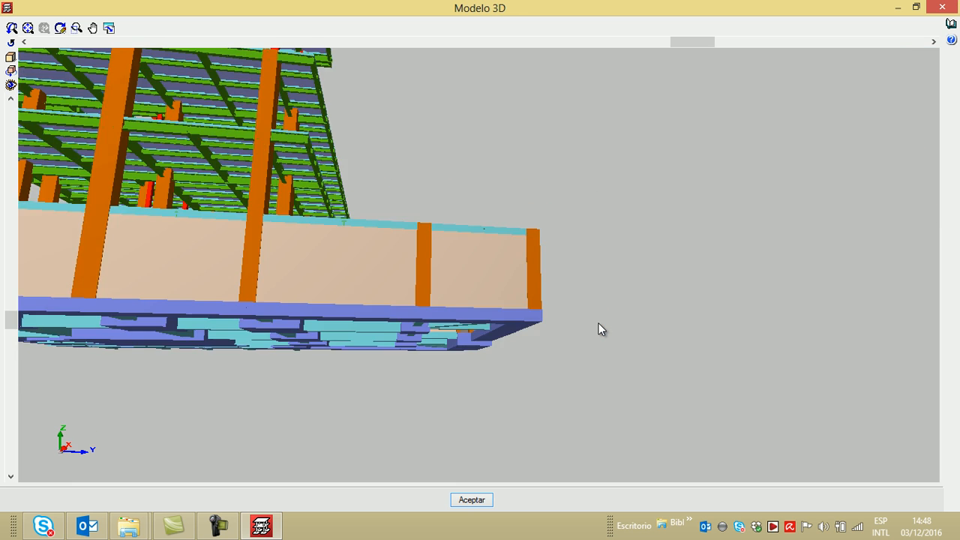
- Examine the perimeter beams and column heads of the slab over the basement wall from above at the building's corner, and close the 3D model
{"action": "left_click_drag", "start_coordinate": [11, 319], "coordinate": [10, 264]}
{"action": "scroll", "coordinate": [473, 327], "scroll_direction": "up", "scroll_amount": 2}
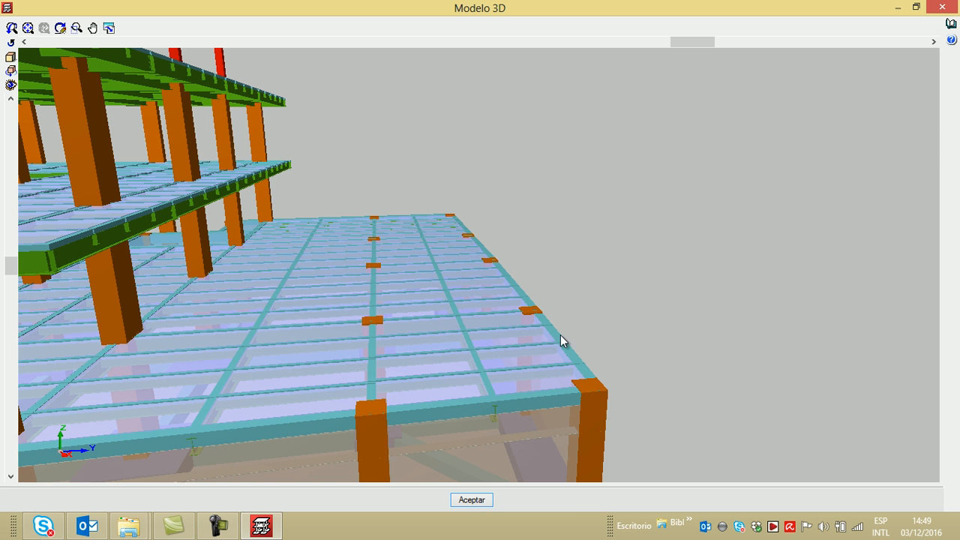
{"action": "scroll", "coordinate": [517, 347], "scroll_direction": "up", "scroll_amount": 1}
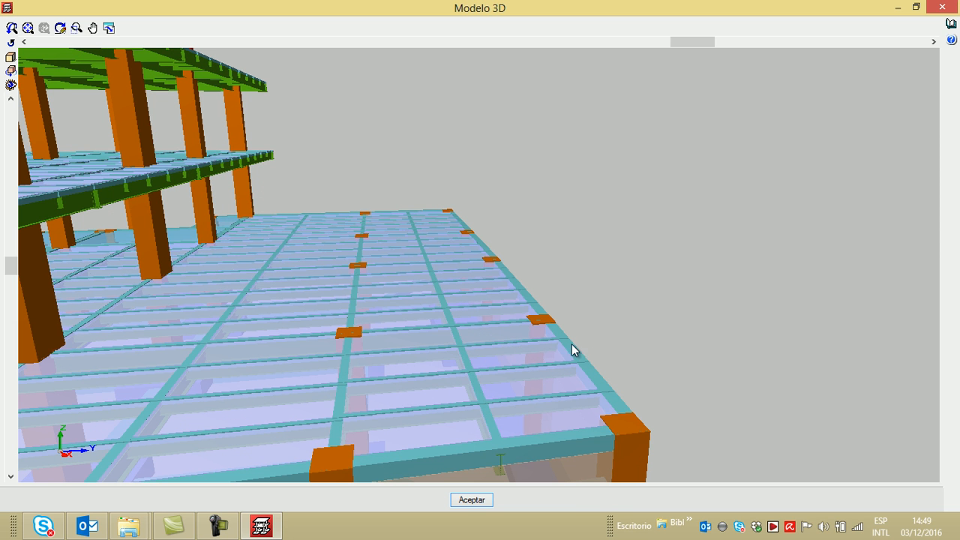
{"action": "scroll", "coordinate": [475, 452], "scroll_direction": "up", "scroll_amount": 1}
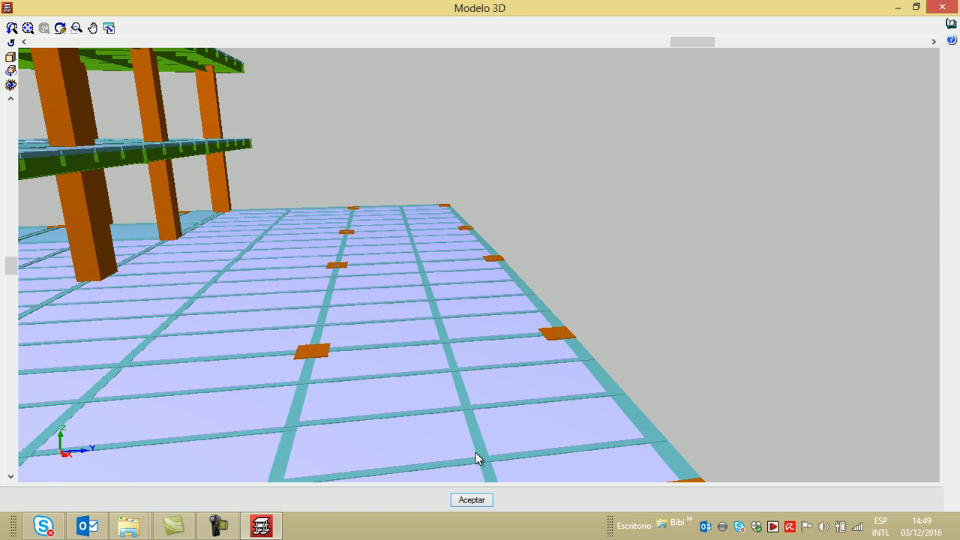
{"action": "scroll", "coordinate": [508, 425], "scroll_direction": "up", "scroll_amount": 1}
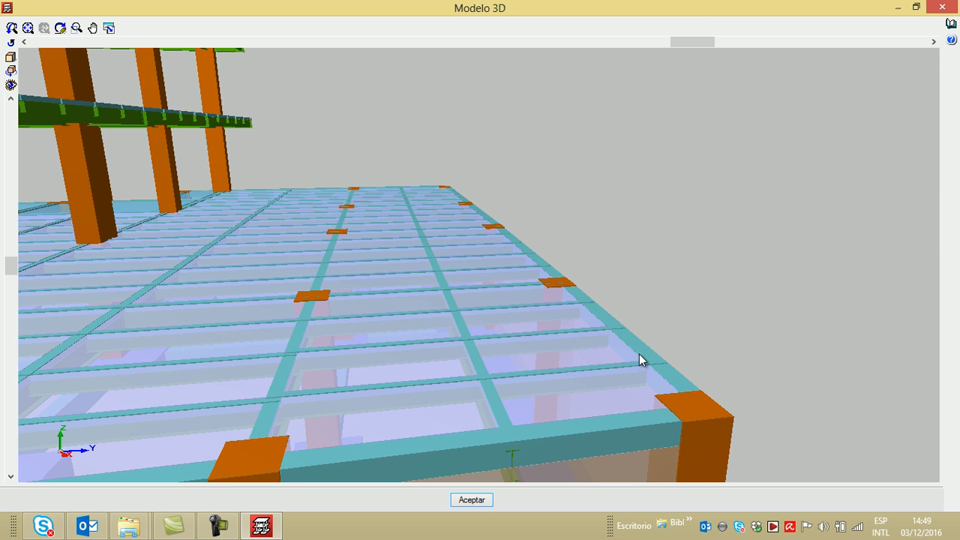
{"action": "scroll", "coordinate": [611, 349], "scroll_direction": "up", "scroll_amount": 1}
{"action": "scroll", "coordinate": [628, 370], "scroll_direction": "up", "scroll_amount": 1}
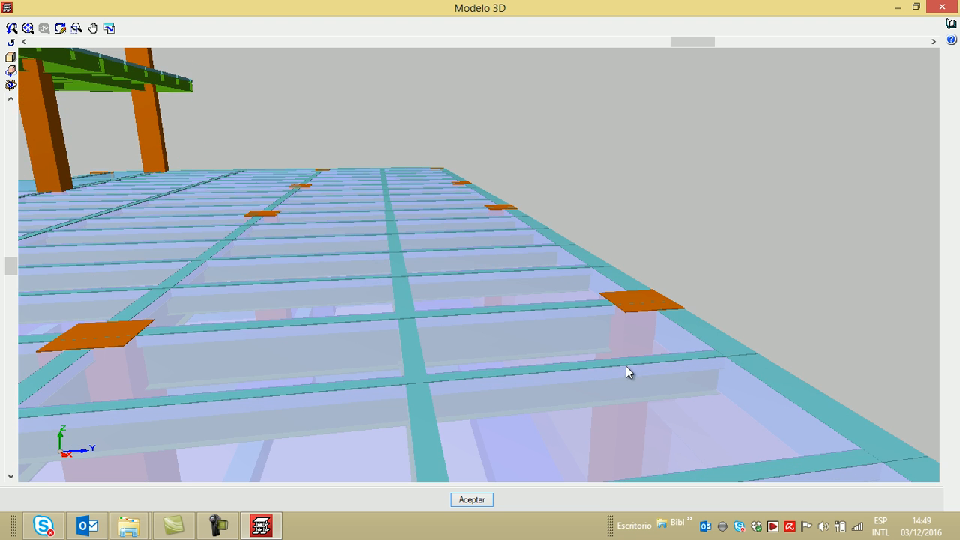
{"action": "scroll", "coordinate": [431, 246], "scroll_direction": "down", "scroll_amount": 4}
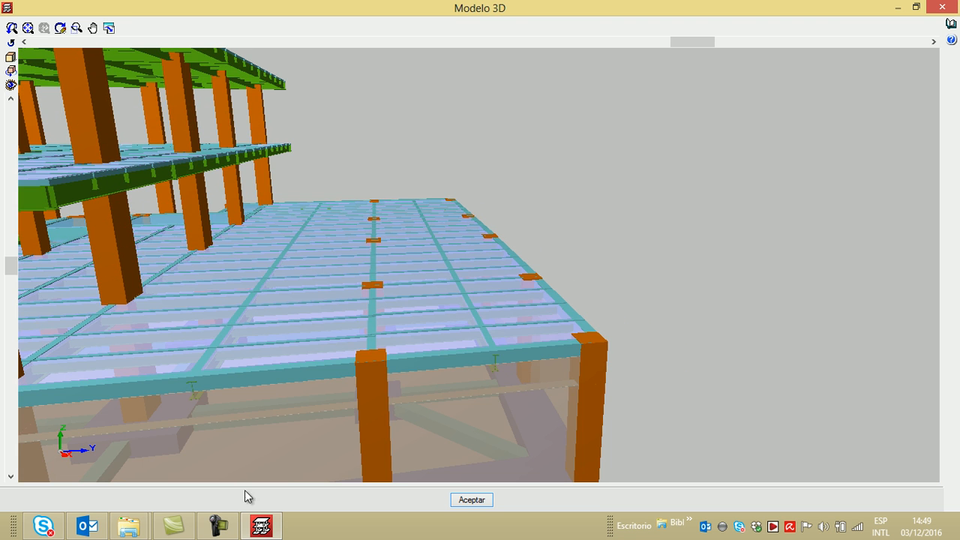
{"action": "left_click", "coordinate": [470, 500]}
- Go up to the Planta baja N+0.00 floor plan and inspect the beams along walls M10, M9 and M11 between columns C20, C19, C18 and C23
{"action": "left_click", "coordinate": [182, 40]}
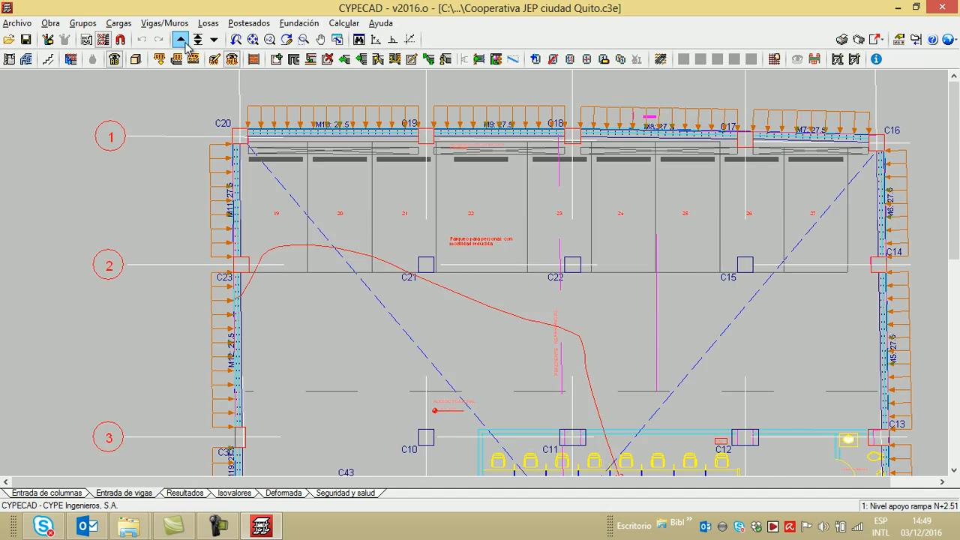
{"action": "left_click", "coordinate": [182, 41]}
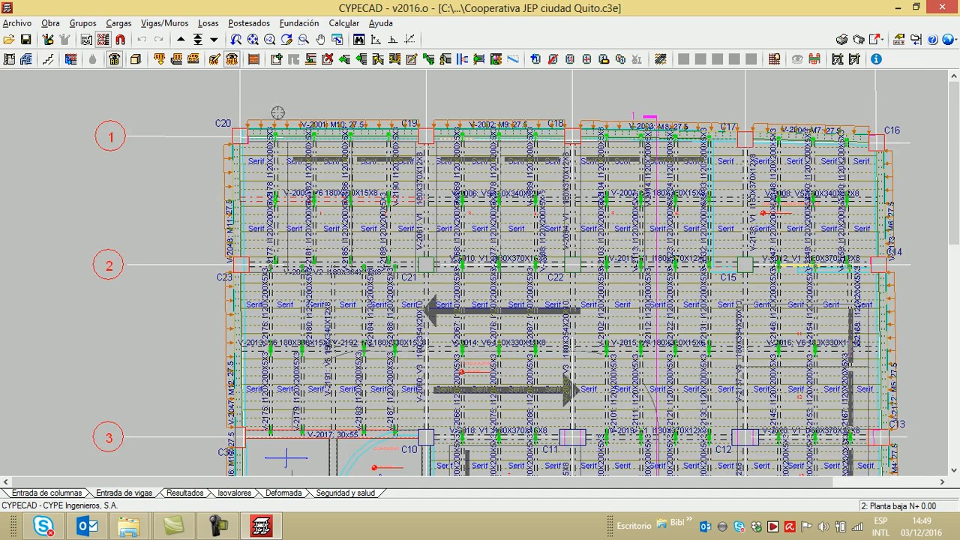
{"action": "scroll", "coordinate": [274, 150], "scroll_direction": "up", "scroll_amount": 4}
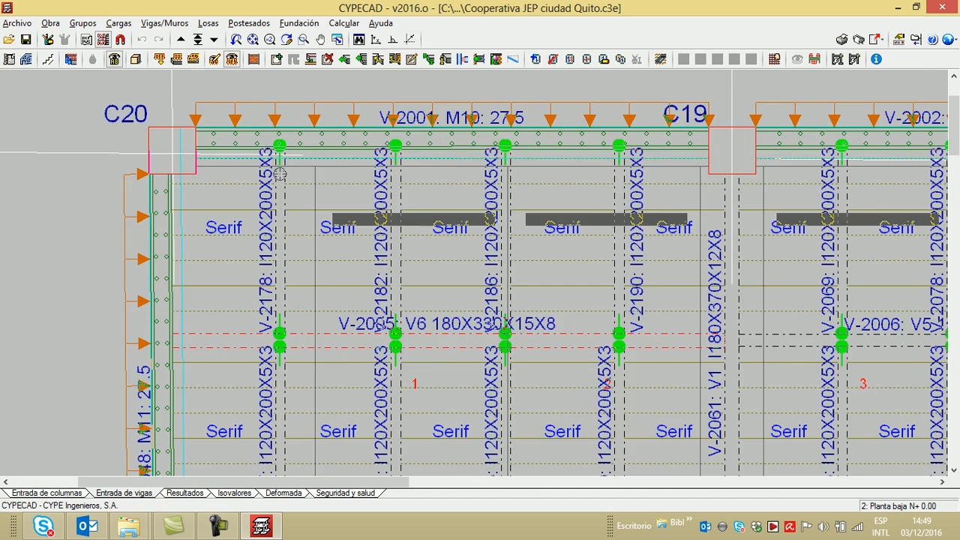
{"action": "scroll", "coordinate": [285, 187], "scroll_direction": "down", "scroll_amount": 2}
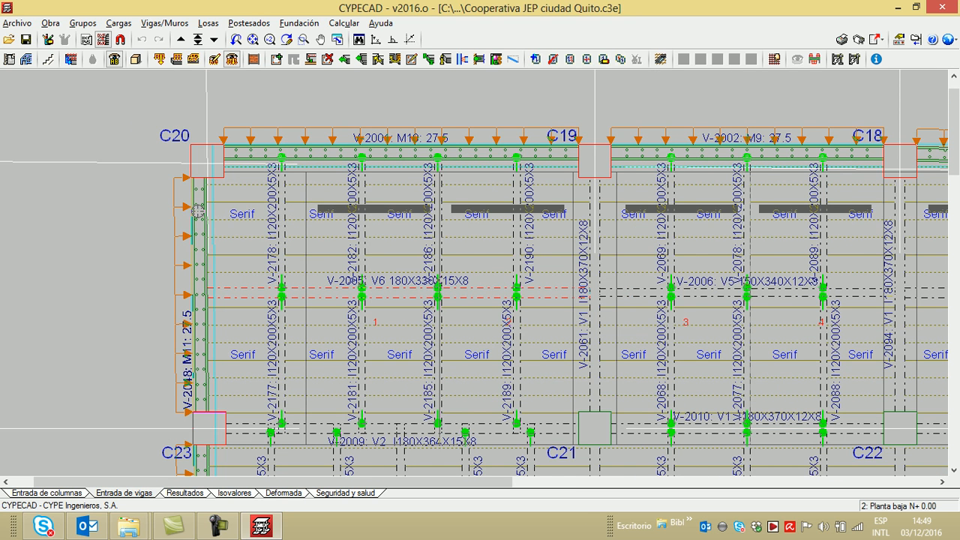
{"action": "scroll", "coordinate": [304, 227], "scroll_direction": "up", "scroll_amount": 1}
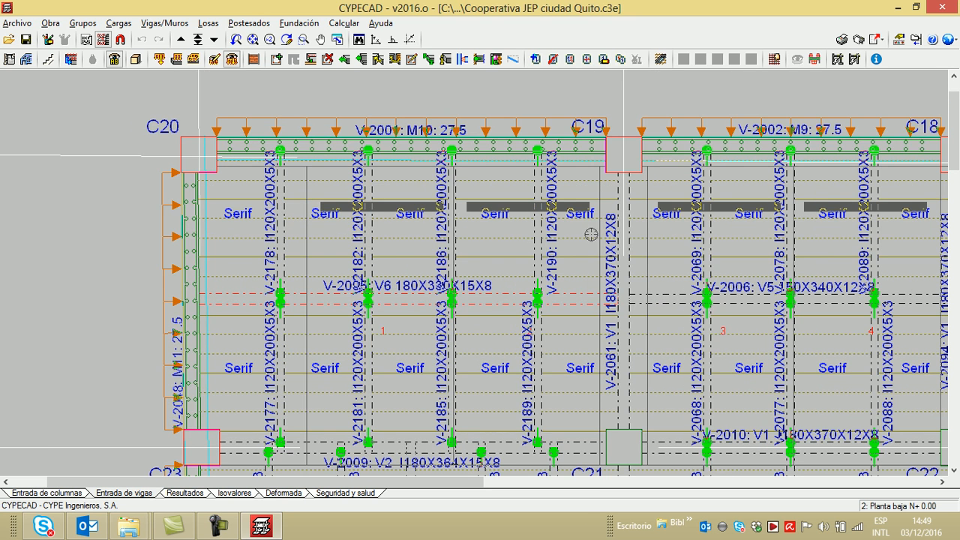
{"action": "scroll", "coordinate": [225, 238], "scroll_direction": "down", "scroll_amount": 4}
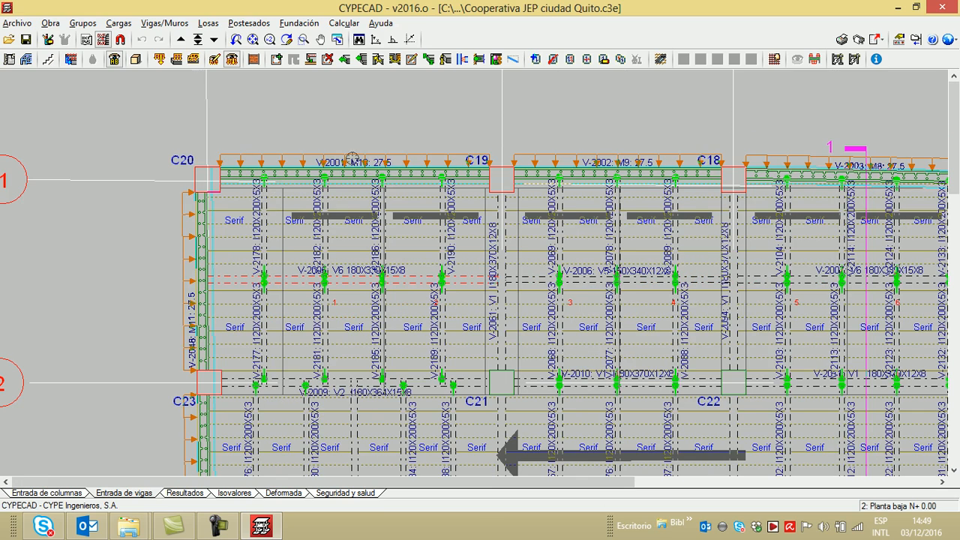
{"action": "scroll", "coordinate": [303, 192], "scroll_direction": "down", "scroll_amount": 6}
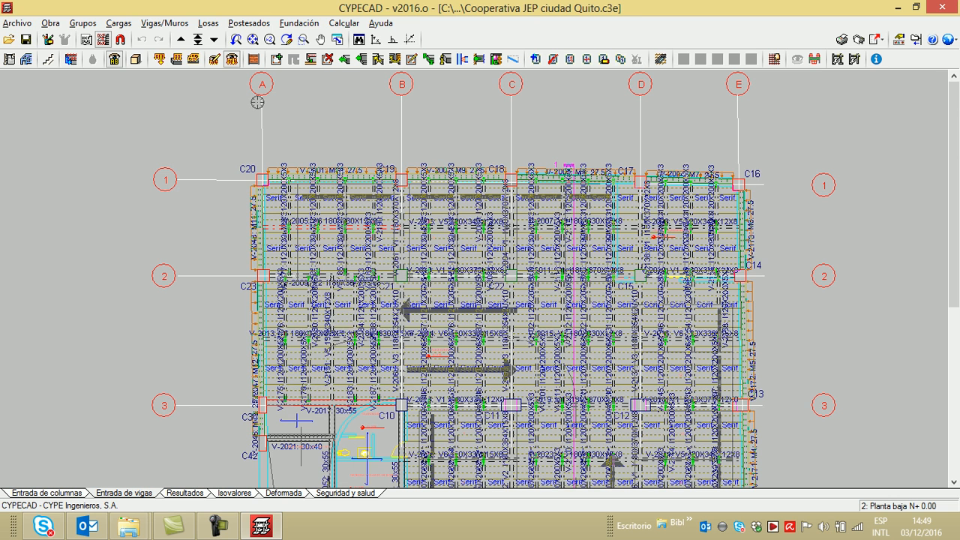
- Reopen the 3D model and examine from below the interior footings, tie beams and columns near the enlarged perimeter footing
{"action": "left_click", "coordinate": [135, 59]}
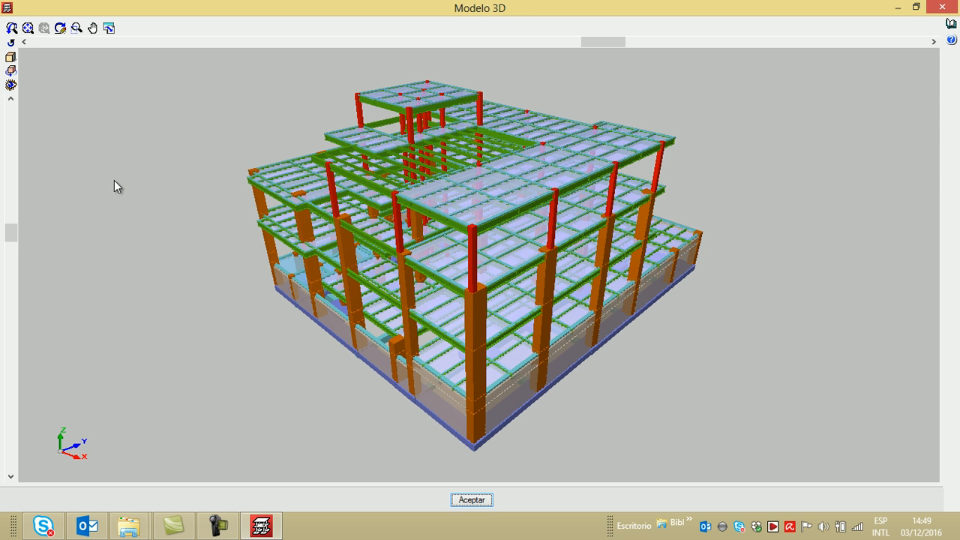
{"action": "left_click_drag", "start_coordinate": [10, 233], "coordinate": [9, 322]}
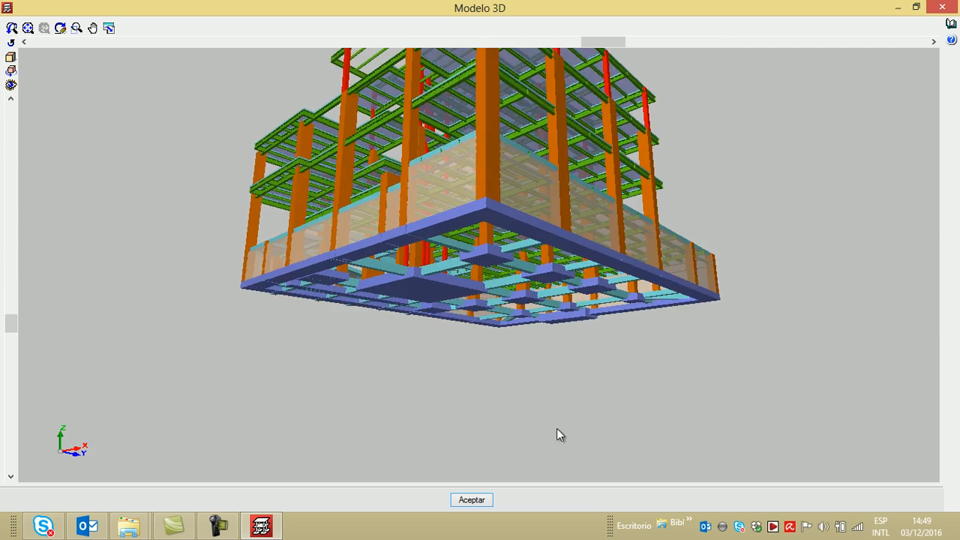
{"action": "scroll", "coordinate": [647, 381], "scroll_direction": "up", "scroll_amount": 2}
{"action": "scroll", "coordinate": [647, 381], "scroll_direction": "up", "scroll_amount": 6}
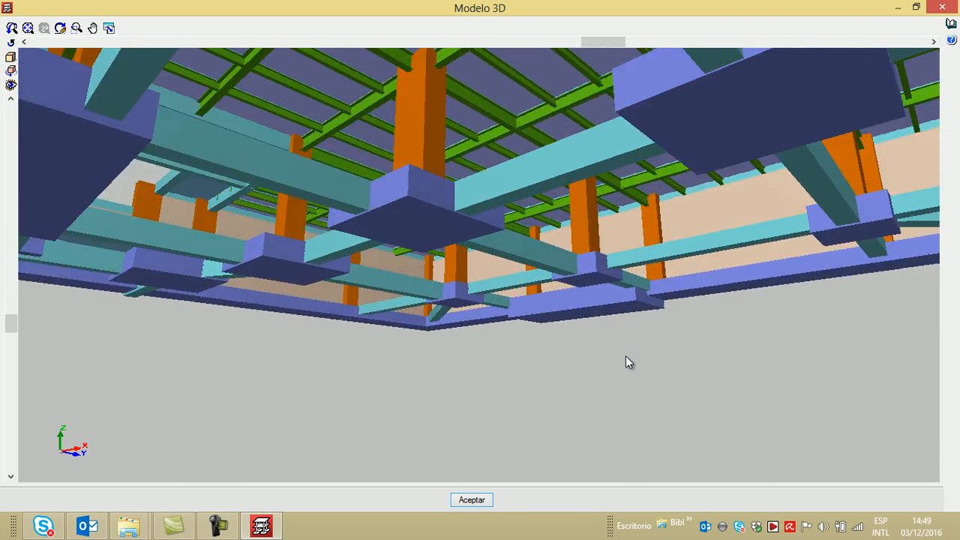
{"action": "scroll", "coordinate": [621, 346], "scroll_direction": "up", "scroll_amount": 6}
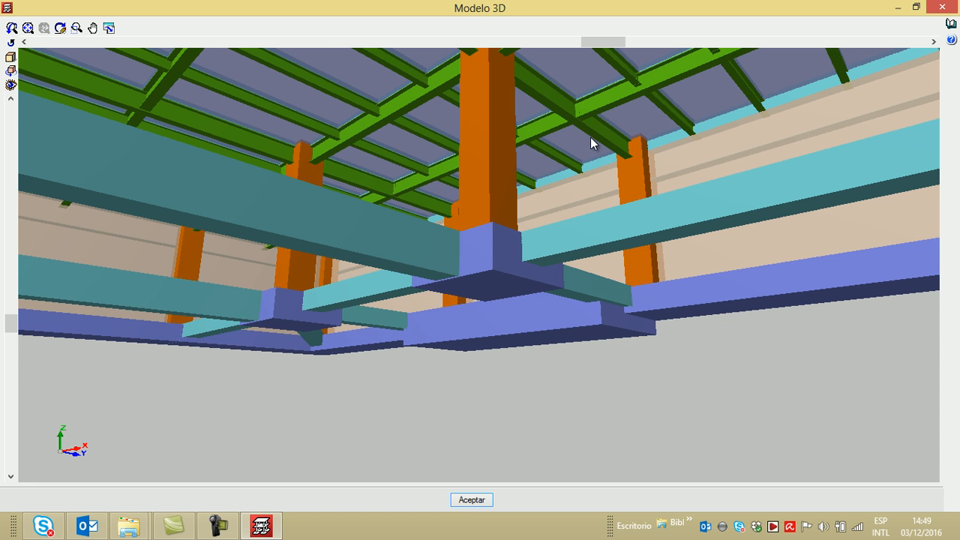
{"action": "scroll", "coordinate": [561, 200], "scroll_direction": "down", "scroll_amount": 5}
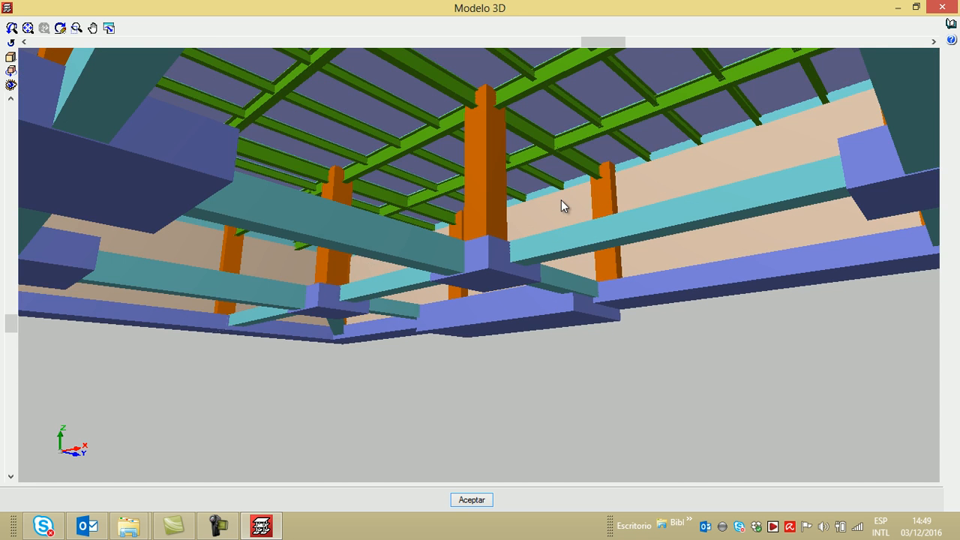
{"action": "scroll", "coordinate": [557, 207], "scroll_direction": "up", "scroll_amount": 3}
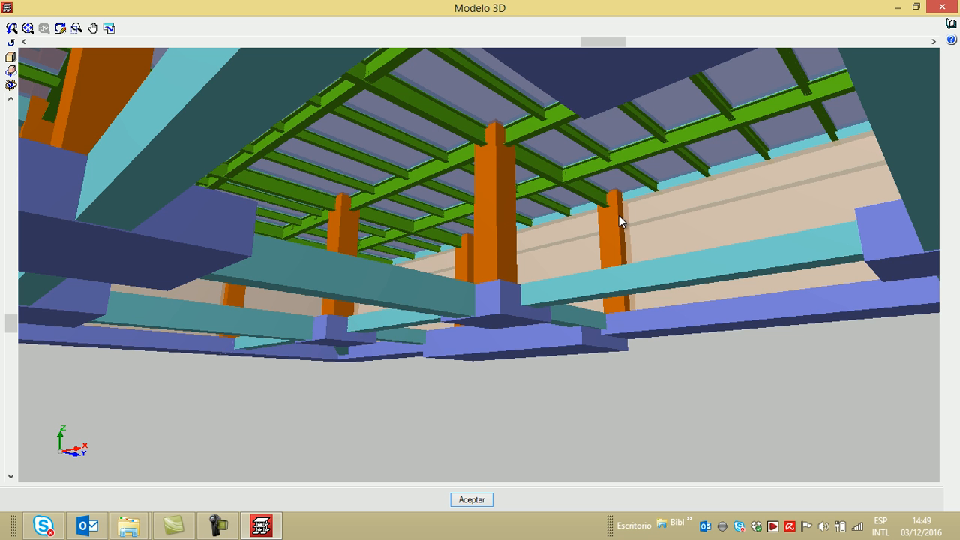
{"action": "scroll", "coordinate": [613, 227], "scroll_direction": "down", "scroll_amount": 5}
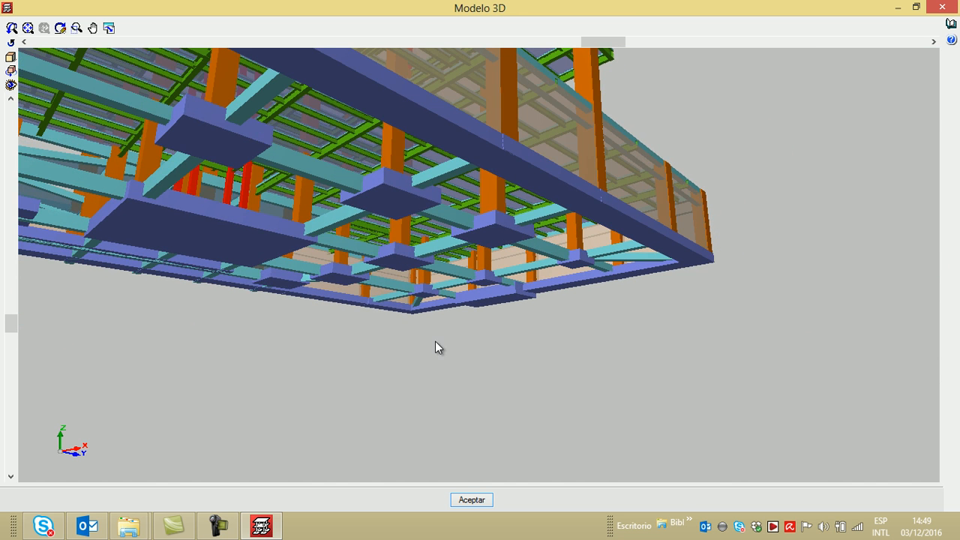
- Turn the 3D model to the opposite basement corner and examine the wall panel between its columns, from strip footing to slab beam
{"action": "left_click_drag", "start_coordinate": [17, 326], "coordinate": [16, 276]}
{"action": "left_click_drag", "start_coordinate": [596, 42], "coordinate": [347, 53]}
{"action": "middle_click_drag", "start_coordinate": [353, 202], "coordinate": [464, 245]}
{"action": "scroll", "coordinate": [454, 227], "scroll_direction": "up", "scroll_amount": 2}
{"action": "scroll", "coordinate": [464, 246], "scroll_direction": "up", "scroll_amount": 2}
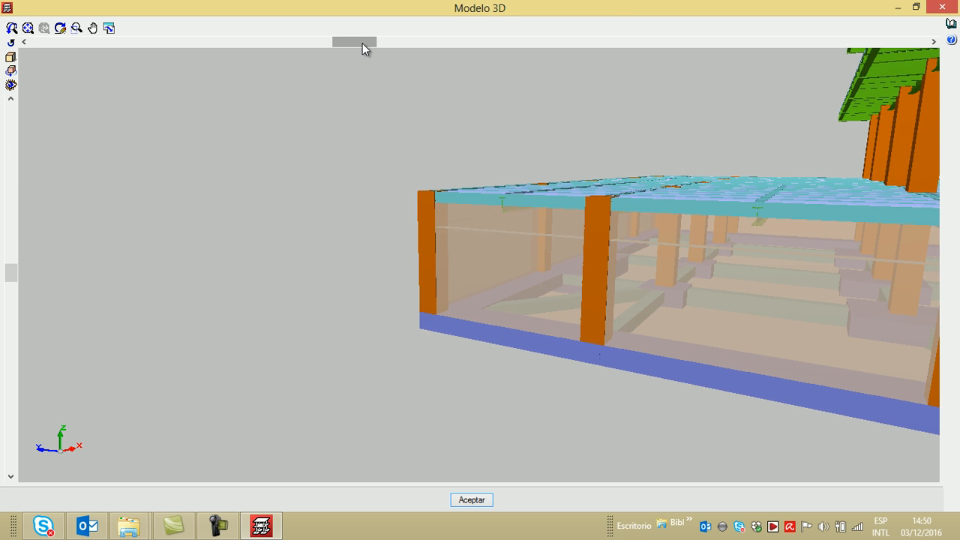
{"action": "left_click_drag", "start_coordinate": [361, 41], "coordinate": [354, 49]}
{"action": "scroll", "coordinate": [450, 160], "scroll_direction": "up", "scroll_amount": 2}
{"action": "scroll", "coordinate": [473, 203], "scroll_direction": "down", "scroll_amount": 1}
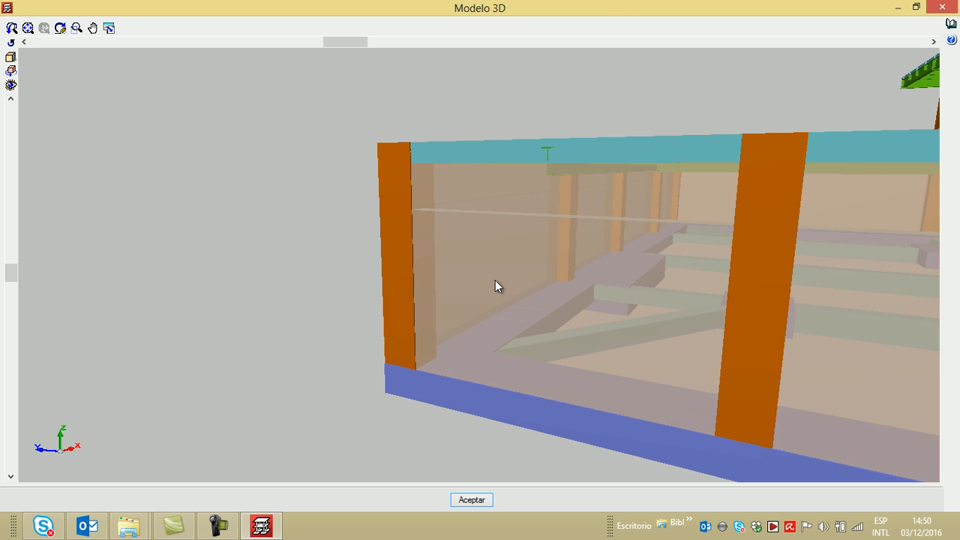
{"action": "scroll", "coordinate": [498, 292], "scroll_direction": "down", "scroll_amount": 2}
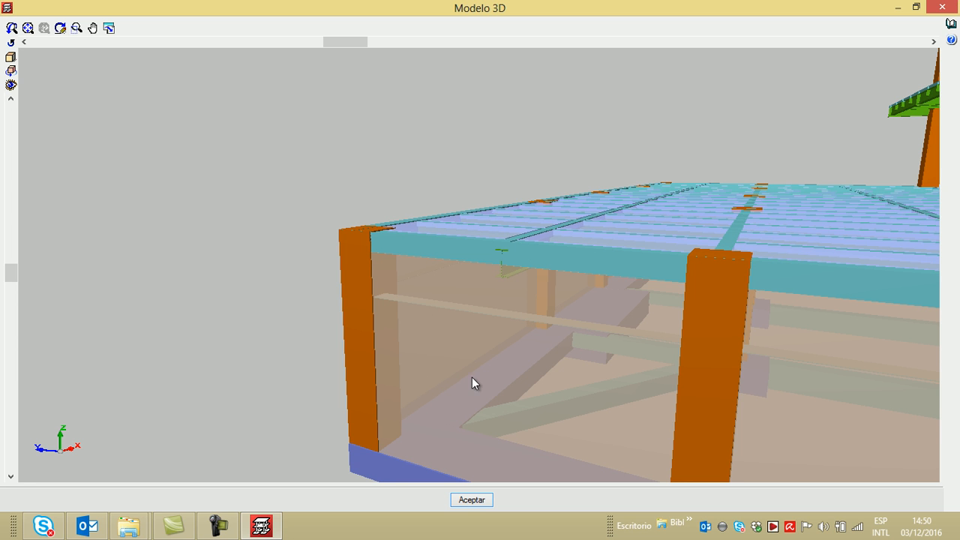
- Inspect the step between the enlarged strip footing and its neighbouring perimeter footings from below at this corner
{"action": "middle_click_drag", "start_coordinate": [509, 386], "coordinate": [506, 363]}
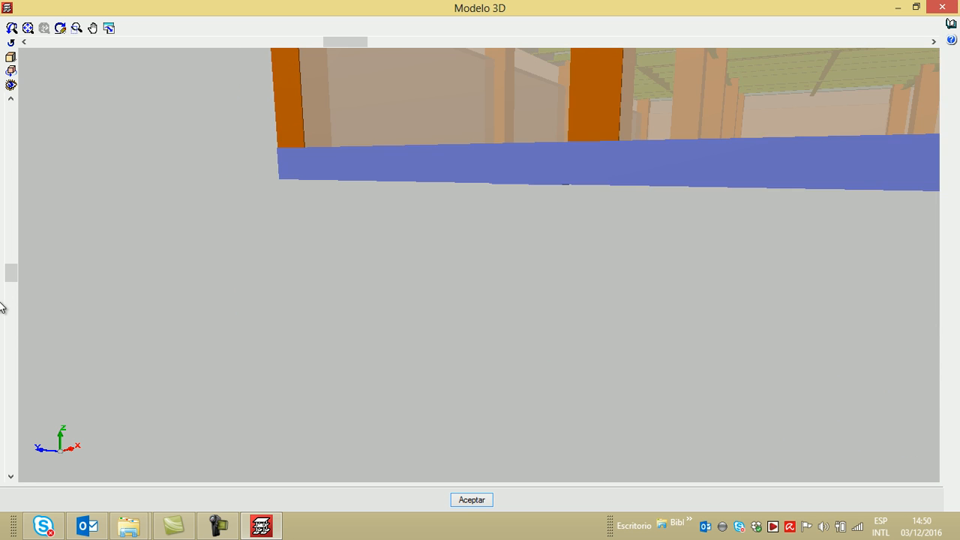
{"action": "left_click_drag", "start_coordinate": [10, 277], "coordinate": [10, 295]}
{"action": "scroll", "coordinate": [593, 211], "scroll_direction": "up", "scroll_amount": 2}
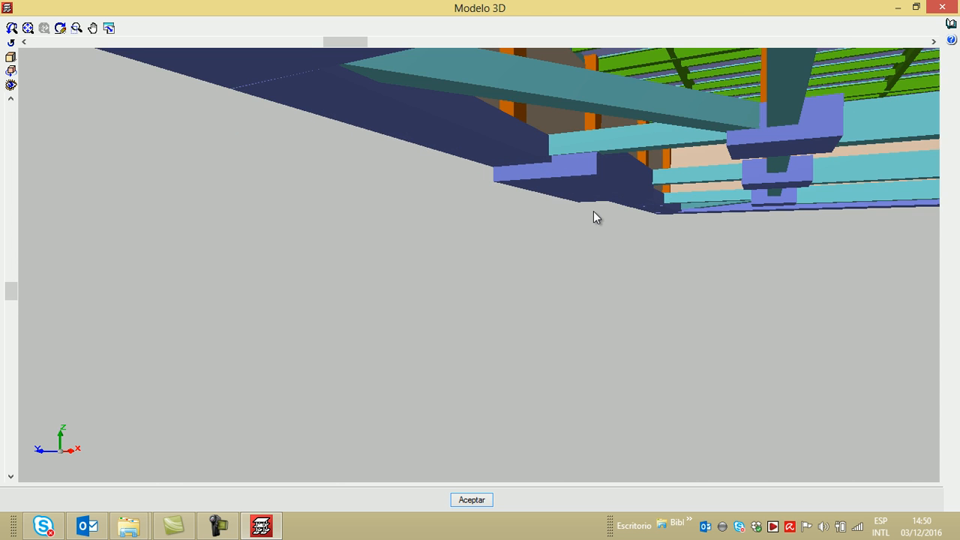
{"action": "scroll", "coordinate": [593, 210], "scroll_direction": "up", "scroll_amount": 2}
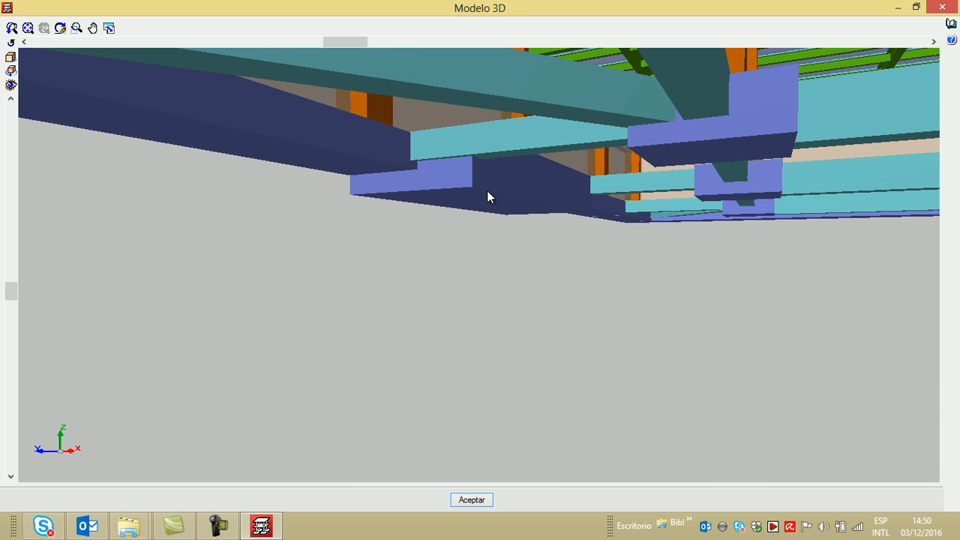
{"action": "scroll", "coordinate": [487, 193], "scroll_direction": "down", "scroll_amount": 5}
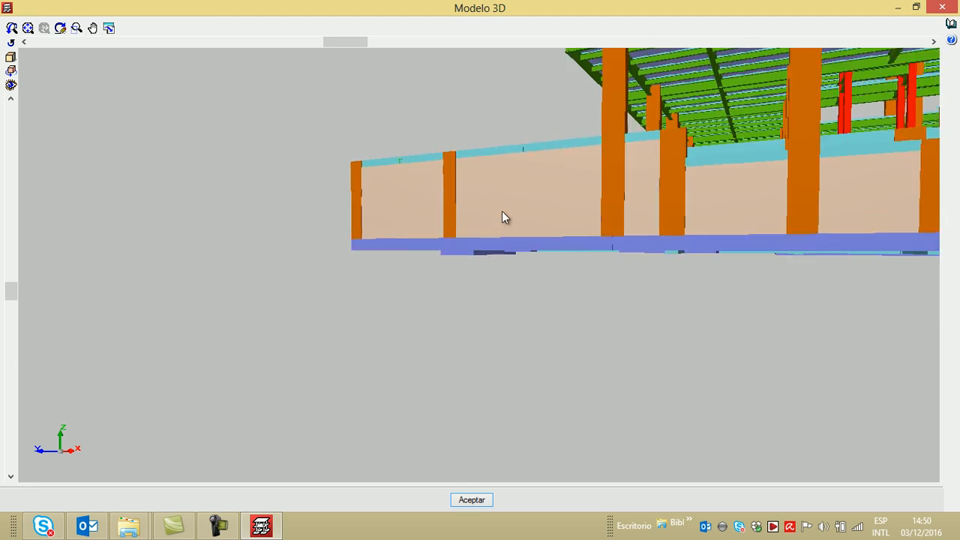
- View the whole building from the ramp side and examine the short columns around the ramp and intermediate basement slabs
{"action": "scroll", "coordinate": [505, 209], "scroll_direction": "down", "scroll_amount": 5}
{"action": "scroll", "coordinate": [523, 250], "scroll_direction": "down", "scroll_amount": 6}
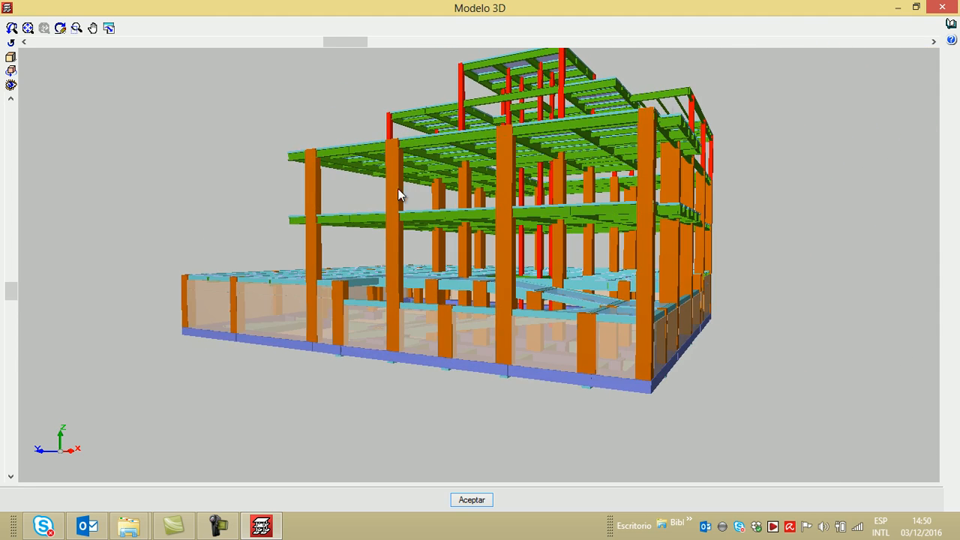
{"action": "middle_click_drag", "start_coordinate": [585, 247], "coordinate": [519, 279]}
{"action": "scroll", "coordinate": [513, 295], "scroll_direction": "down", "scroll_amount": 1}
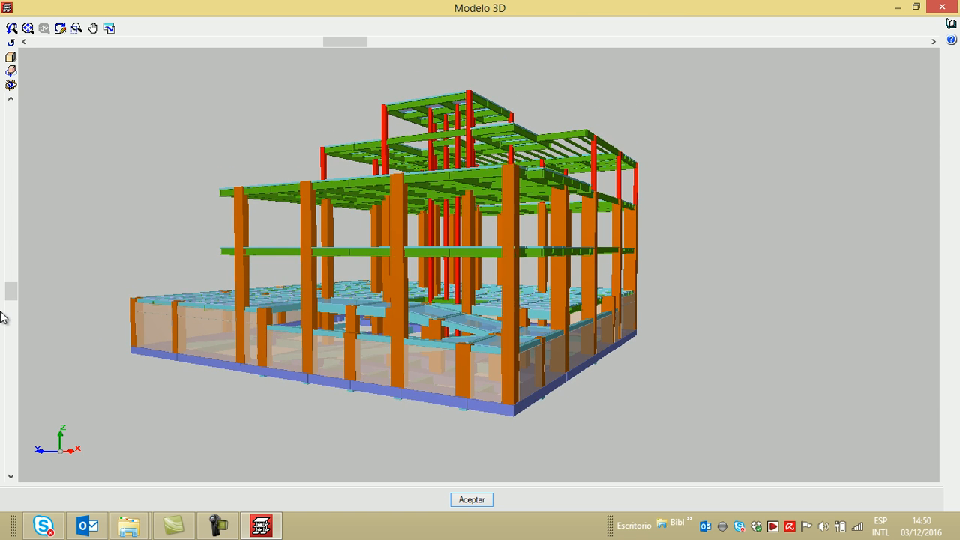
{"action": "left_click_drag", "start_coordinate": [11, 289], "coordinate": [11, 264]}
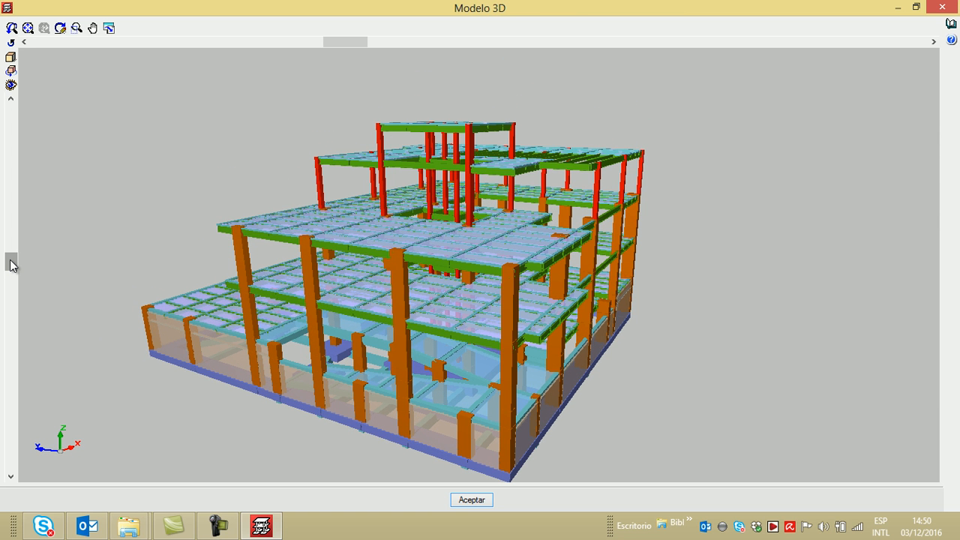
{"action": "scroll", "coordinate": [422, 350], "scroll_direction": "up", "scroll_amount": 2}
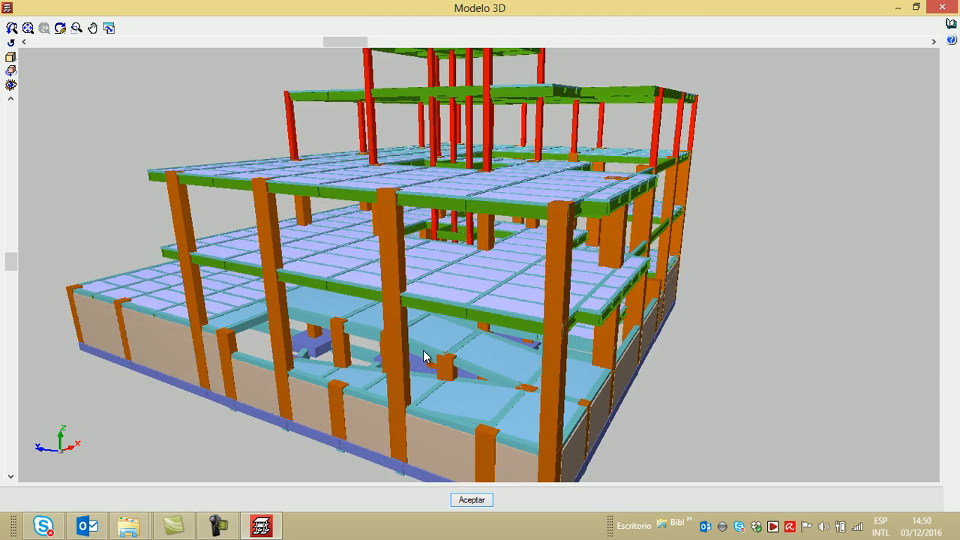
{"action": "scroll", "coordinate": [423, 345], "scroll_direction": "up", "scroll_amount": 4}
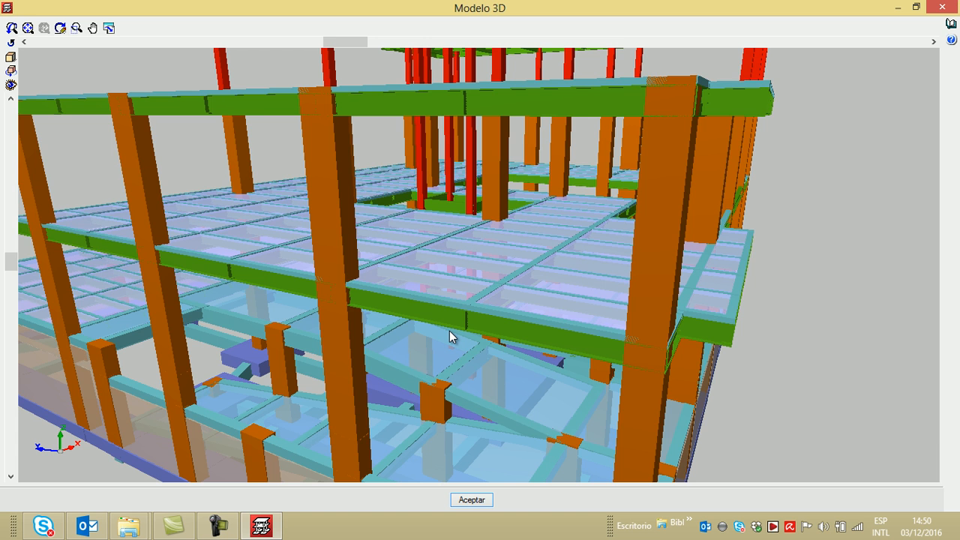
{"action": "scroll", "coordinate": [450, 335], "scroll_direction": "down", "scroll_amount": 5}
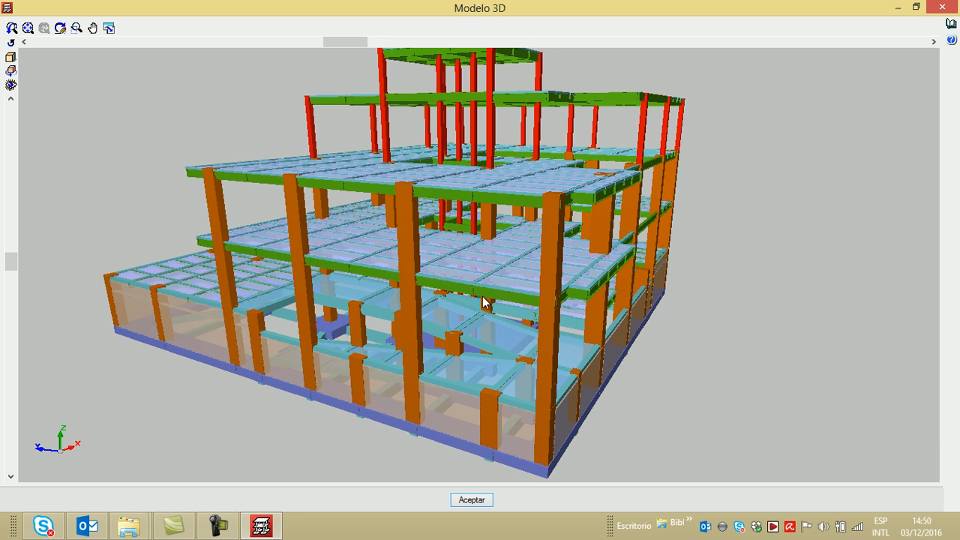
{"action": "scroll", "coordinate": [483, 302], "scroll_direction": "down", "scroll_amount": 2}
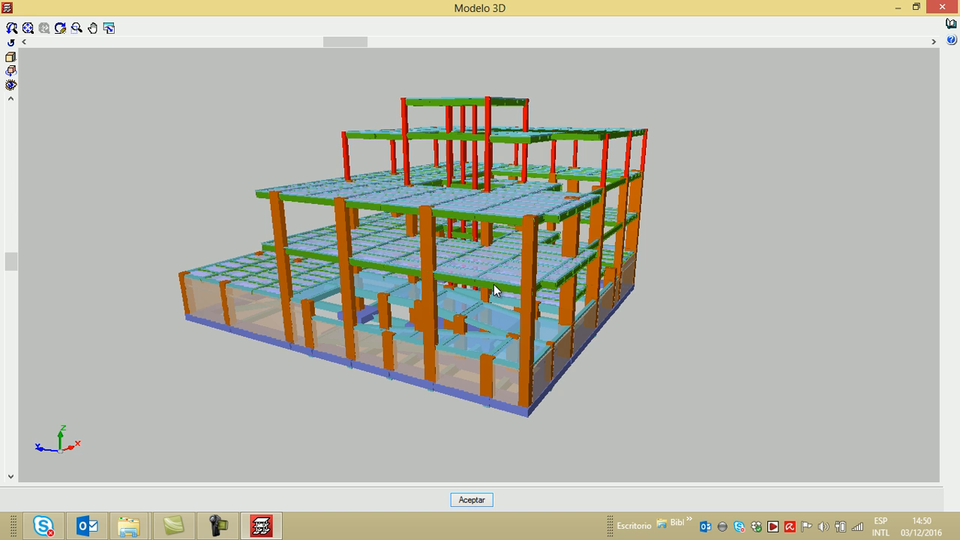
{"action": "scroll", "coordinate": [490, 321], "scroll_direction": "up", "scroll_amount": 1}
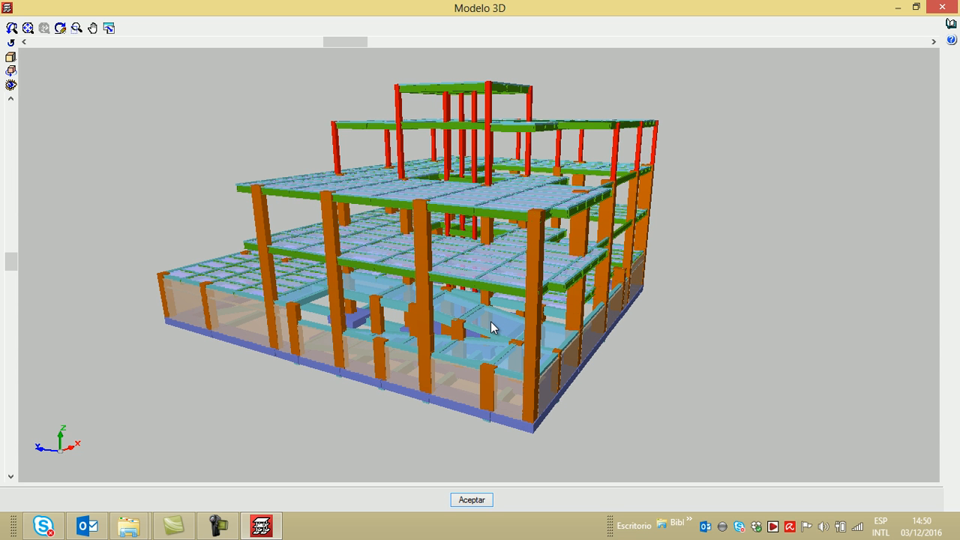
- Turn the 3D model to its front face and examine the gap between the basement wall and the ground-floor edge beam
{"action": "left_click_drag", "start_coordinate": [364, 42], "coordinate": [507, 42]}
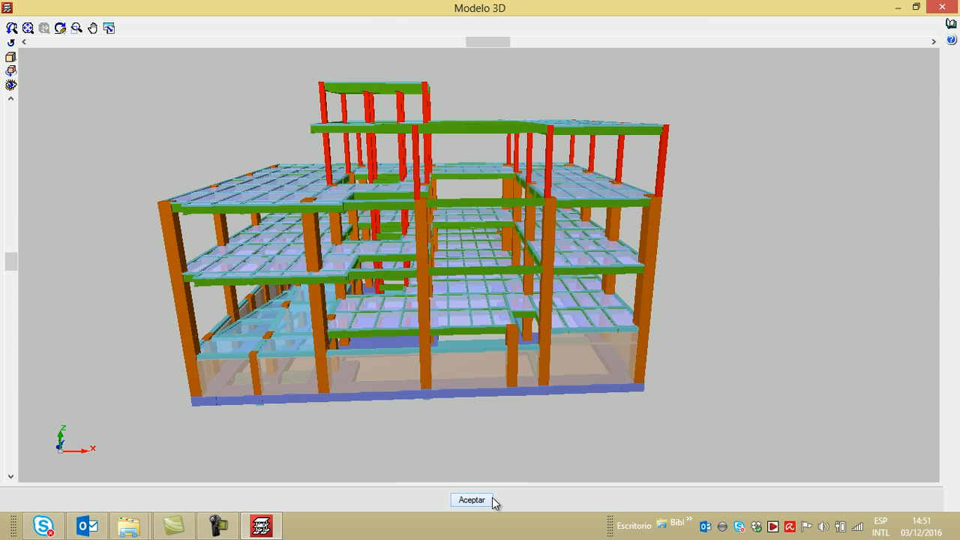
{"action": "middle_click_drag", "start_coordinate": [494, 386], "coordinate": [525, 368]}
{"action": "scroll", "coordinate": [564, 300], "scroll_direction": "up", "scroll_amount": 6}
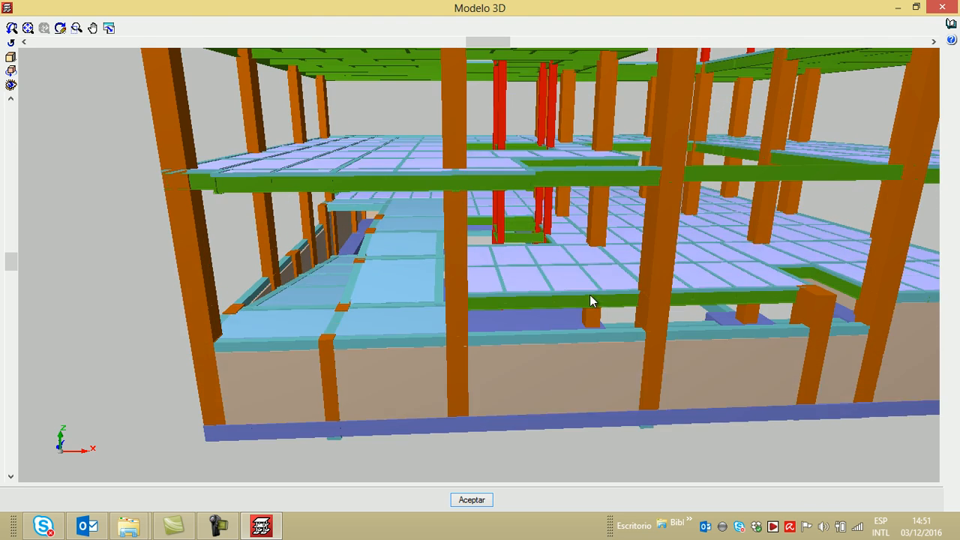
{"action": "scroll", "coordinate": [695, 270], "scroll_direction": "up", "scroll_amount": 5}
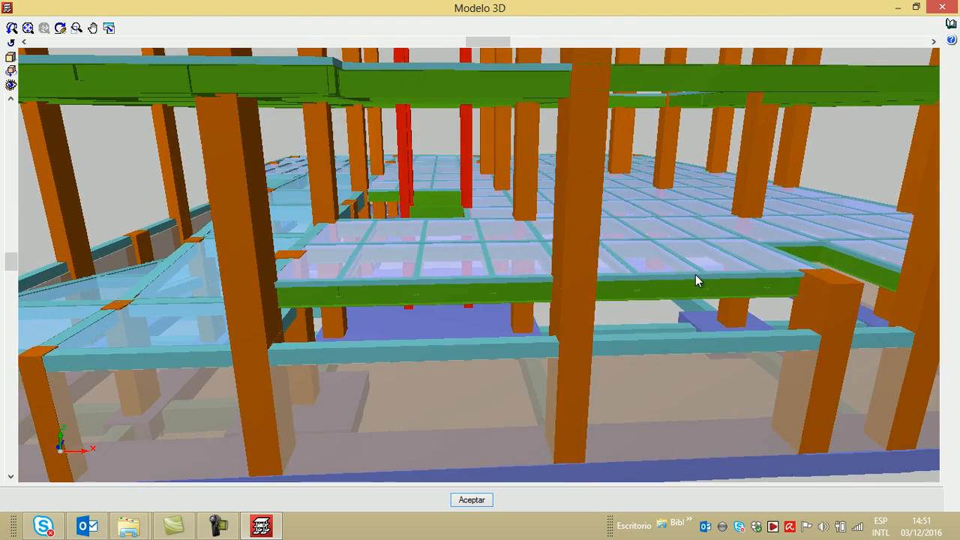
{"action": "scroll", "coordinate": [709, 292], "scroll_direction": "down", "scroll_amount": 2}
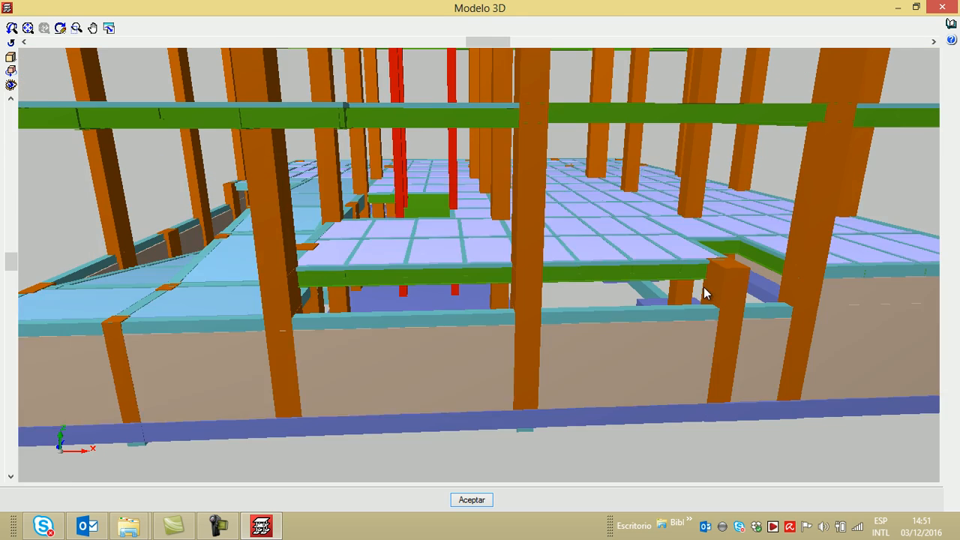
- View the same facade from the ramp corner and examine the steel edge beam's level relative to the basement wall's top beam and columns
{"action": "left_click_drag", "start_coordinate": [491, 42], "coordinate": [392, 62]}
{"action": "scroll", "coordinate": [731, 211], "scroll_direction": "up", "scroll_amount": 2}
{"action": "scroll", "coordinate": [720, 213], "scroll_direction": "up", "scroll_amount": 2}
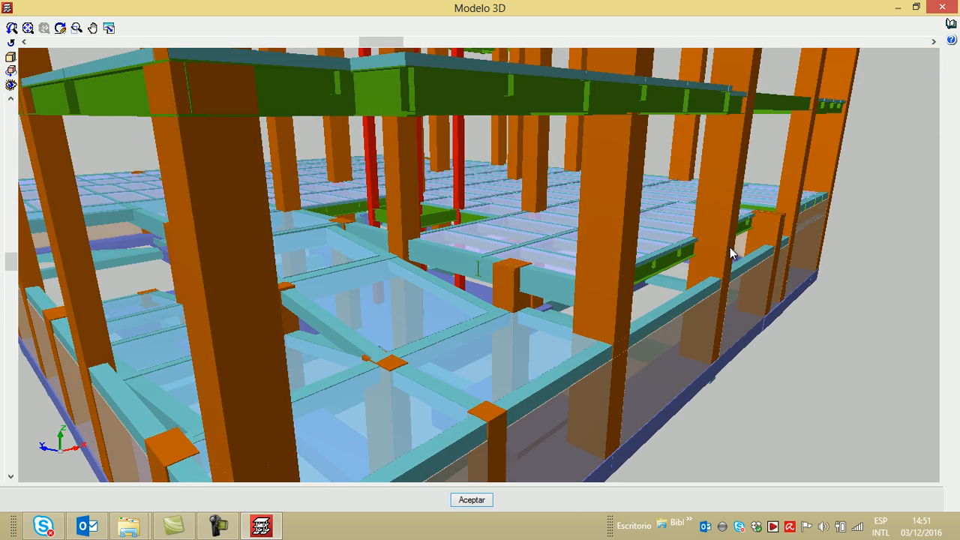
{"action": "scroll", "coordinate": [733, 248], "scroll_direction": "up", "scroll_amount": 2}
{"action": "scroll", "coordinate": [724, 258], "scroll_direction": "up", "scroll_amount": 2}
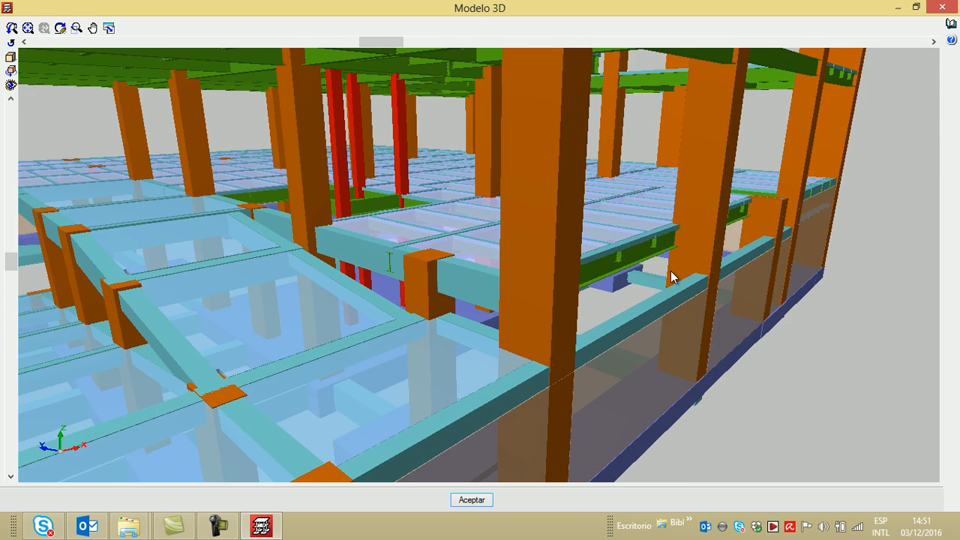
{"action": "scroll", "coordinate": [672, 274], "scroll_direction": "up", "scroll_amount": 2}
{"action": "scroll", "coordinate": [673, 274], "scroll_direction": "up", "scroll_amount": 2}
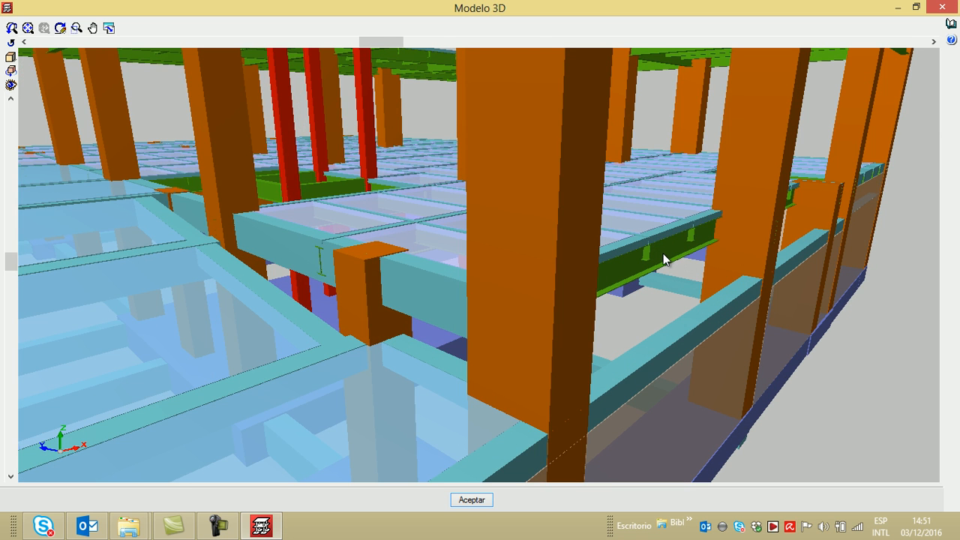
{"action": "scroll", "coordinate": [662, 255], "scroll_direction": "up", "scroll_amount": 2}
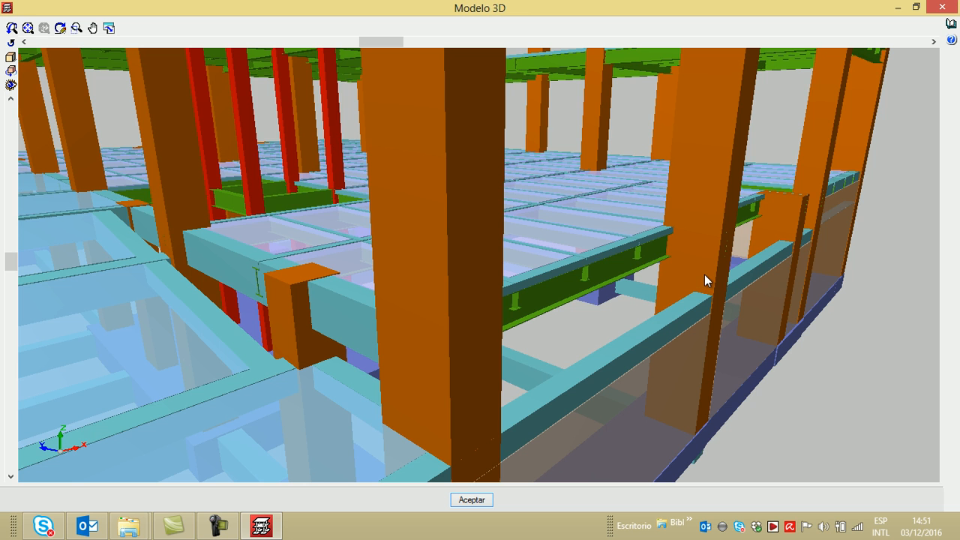
{"action": "scroll", "coordinate": [703, 274], "scroll_direction": "up", "scroll_amount": 2}
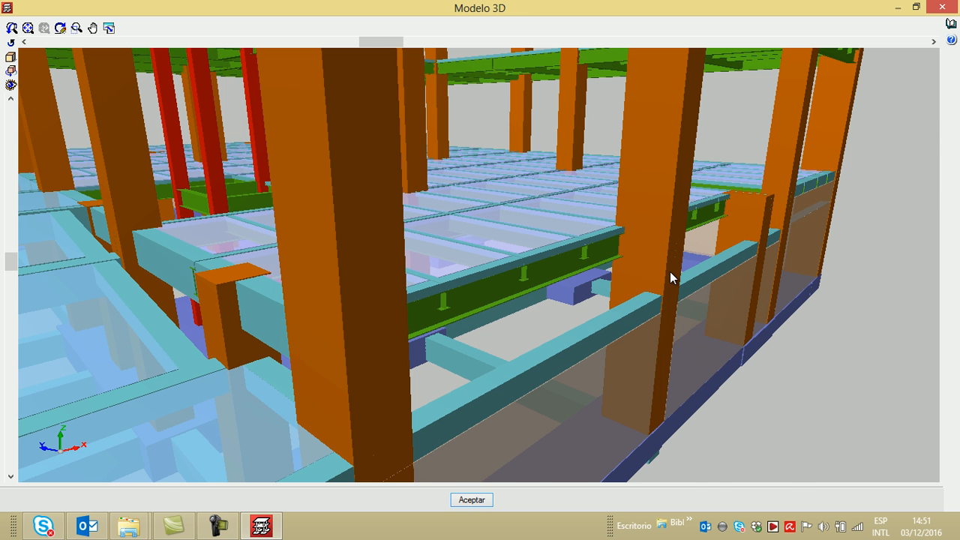
- Inspect the short column beside the ramp from above and at slab level, where beams of two floor levels meet it
{"action": "scroll", "coordinate": [604, 247], "scroll_direction": "up", "scroll_amount": 5}
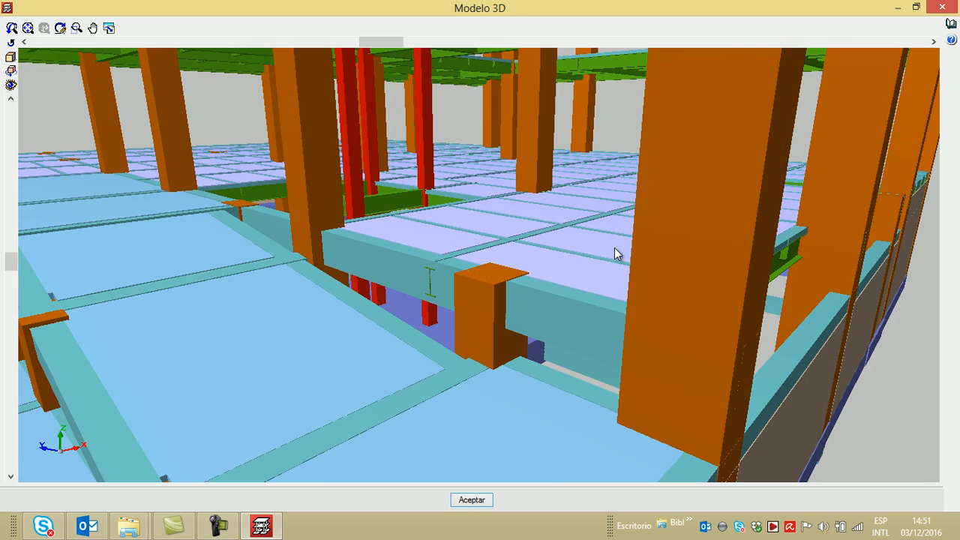
{"action": "scroll", "coordinate": [493, 302], "scroll_direction": "down", "scroll_amount": 3}
{"action": "scroll", "coordinate": [495, 303], "scroll_direction": "up", "scroll_amount": 3}
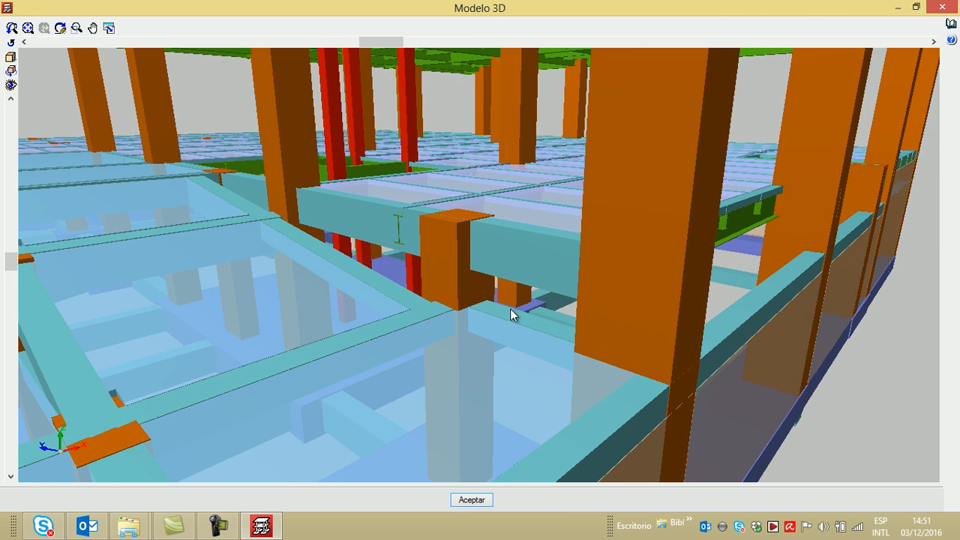
{"action": "scroll", "coordinate": [529, 302], "scroll_direction": "down", "scroll_amount": 3}
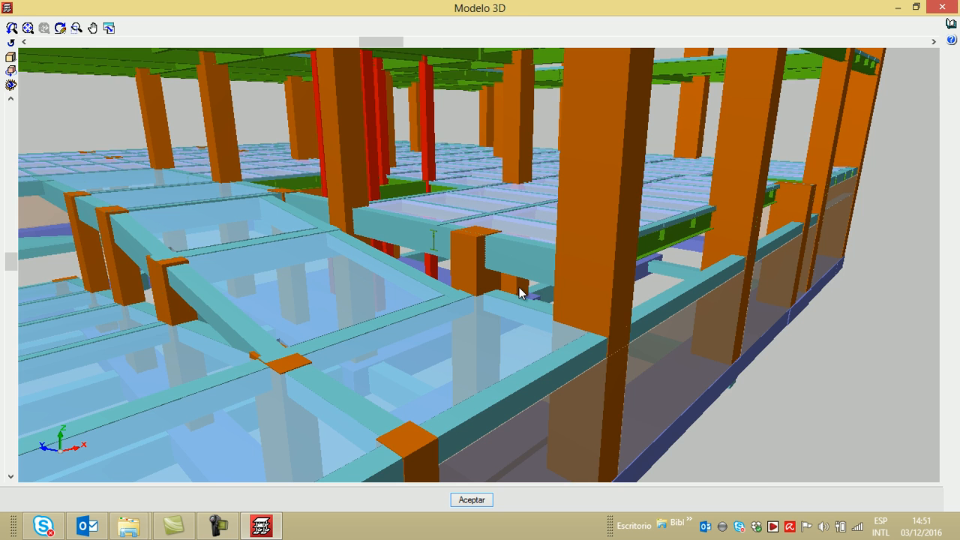
{"action": "scroll", "coordinate": [524, 291], "scroll_direction": "up", "scroll_amount": 3}
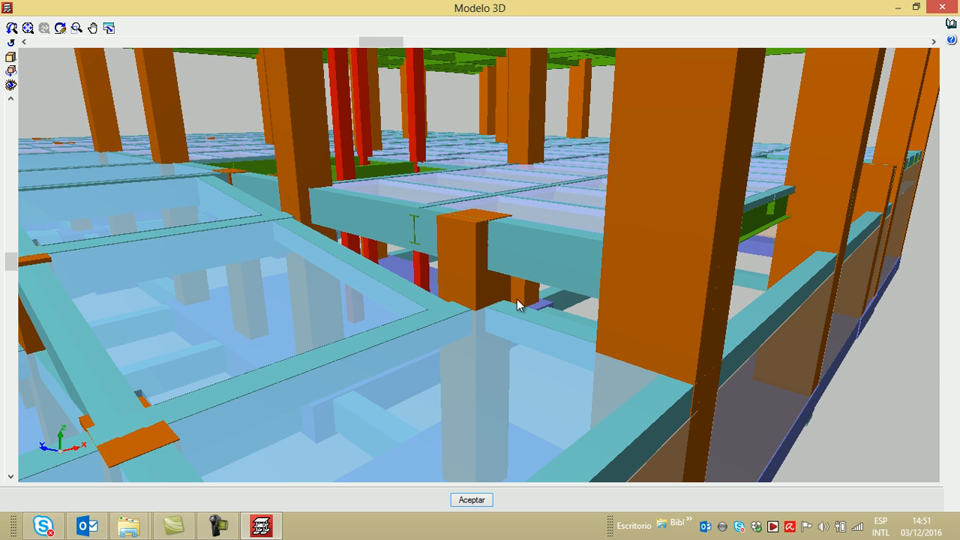
{"action": "scroll", "coordinate": [505, 302], "scroll_direction": "up", "scroll_amount": 2}
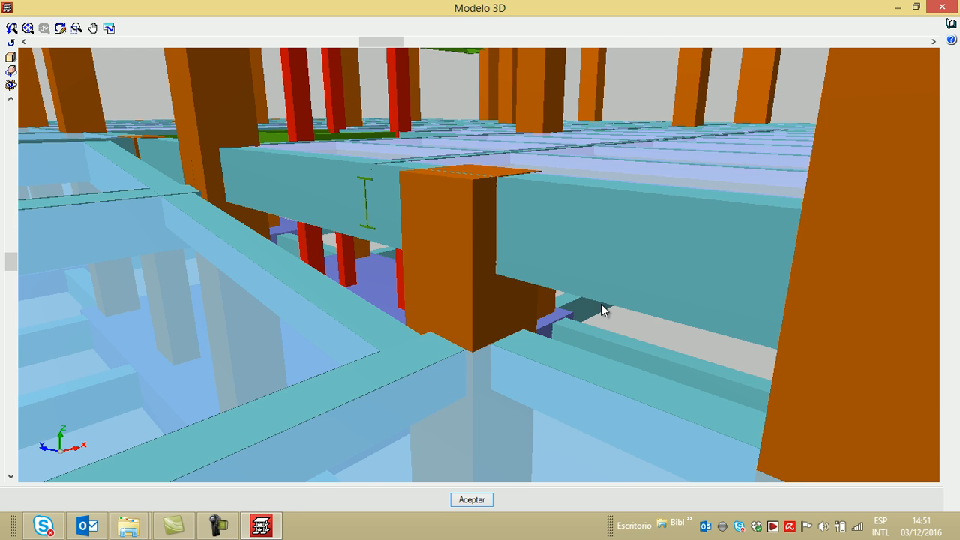
{"action": "scroll", "coordinate": [602, 303], "scroll_direction": "down", "scroll_amount": 2}
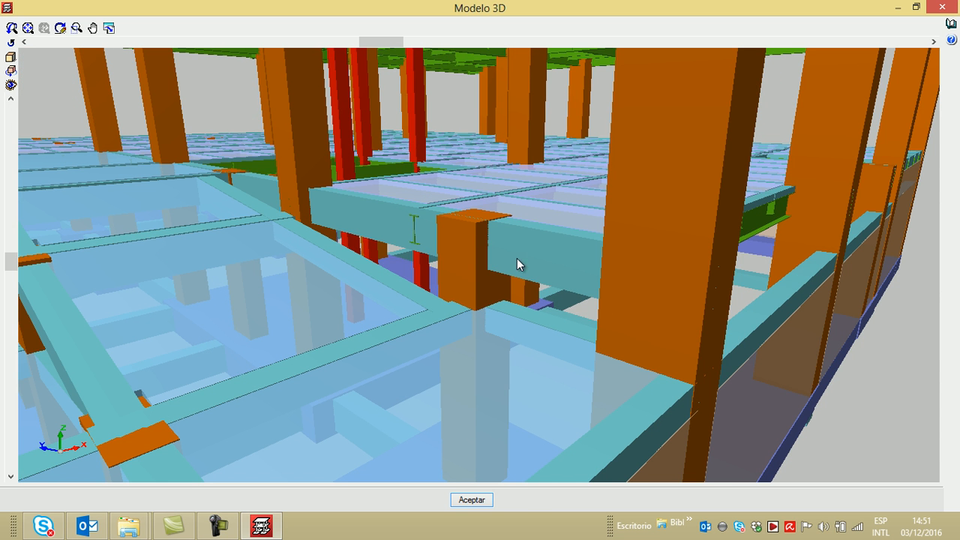
{"action": "scroll", "coordinate": [497, 276], "scroll_direction": "up", "scroll_amount": 2}
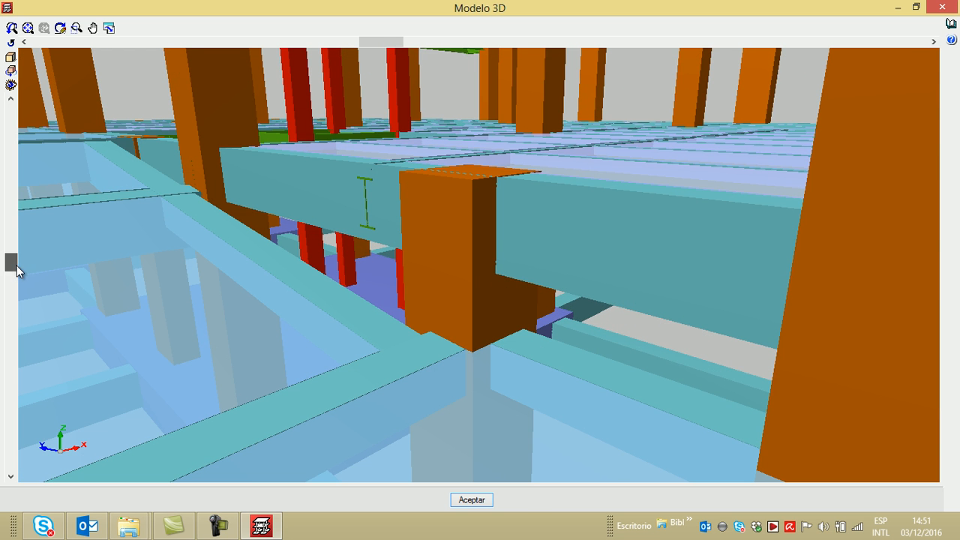
{"action": "left_click_drag", "start_coordinate": [18, 265], "coordinate": [17, 275]}
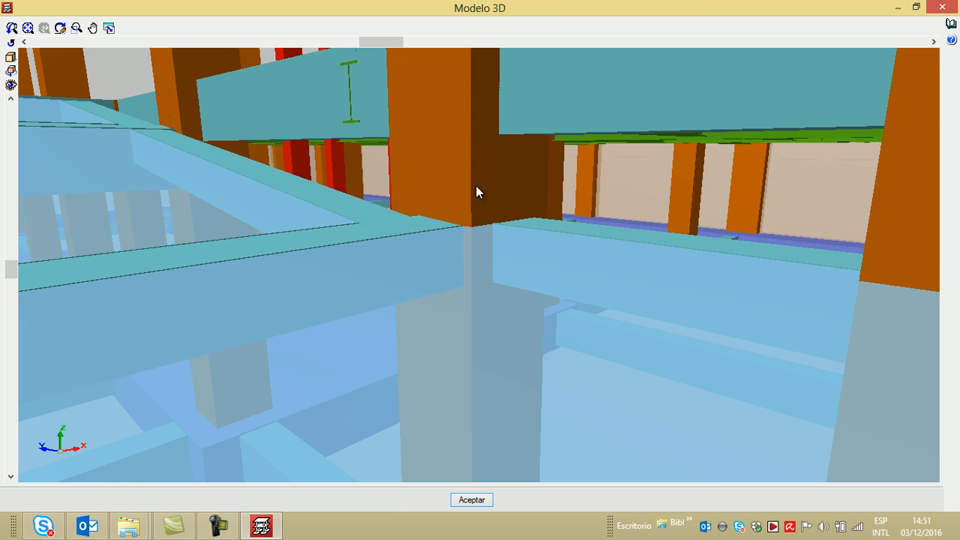
{"action": "scroll", "coordinate": [485, 178], "scroll_direction": "down", "scroll_amount": 4}
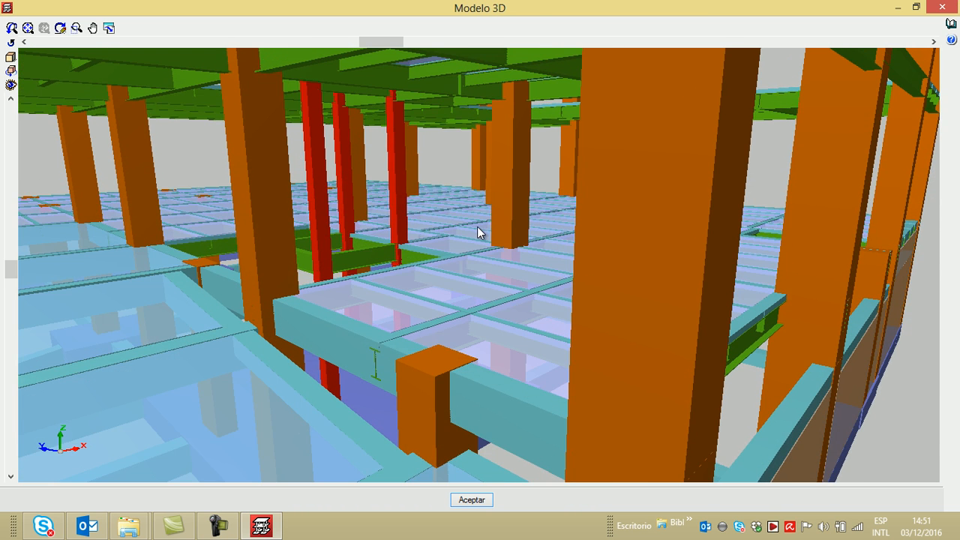
{"action": "scroll", "coordinate": [478, 223], "scroll_direction": "down", "scroll_amount": 3}
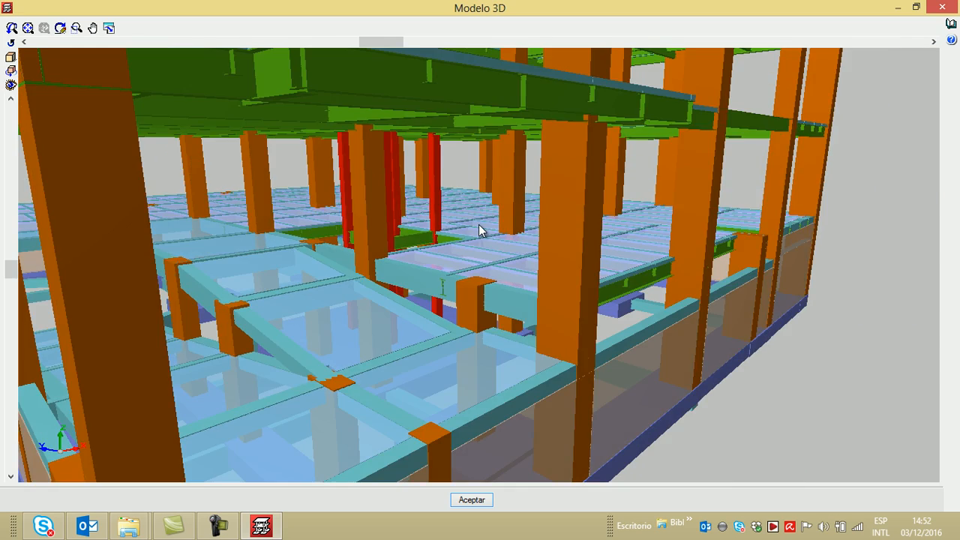
- Examine the slab opening framed by steel beams and red steel columns, down to the foundation beneath it
{"action": "left_click_drag", "start_coordinate": [384, 46], "coordinate": [460, 49]}
{"action": "scroll", "coordinate": [454, 170], "scroll_direction": "up", "scroll_amount": 5}
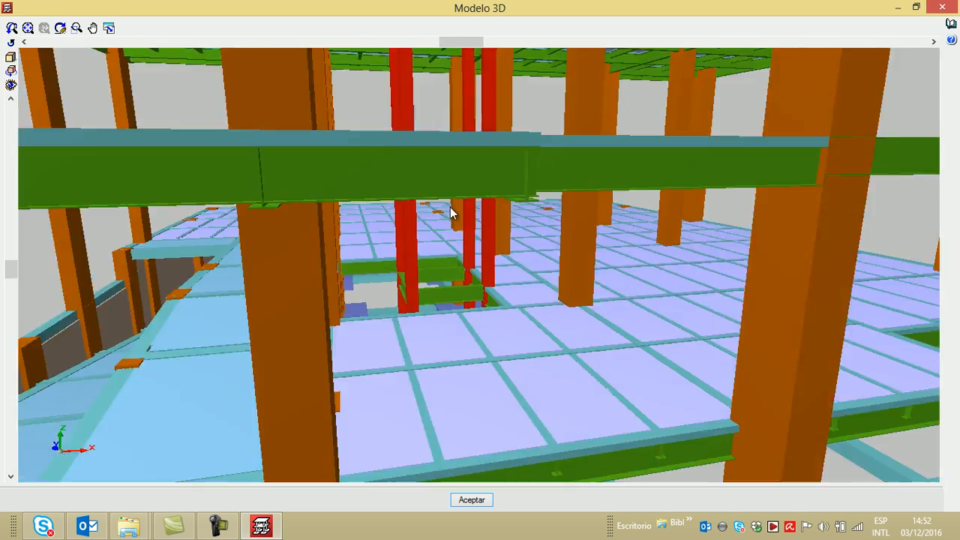
{"action": "scroll", "coordinate": [457, 231], "scroll_direction": "up", "scroll_amount": 2}
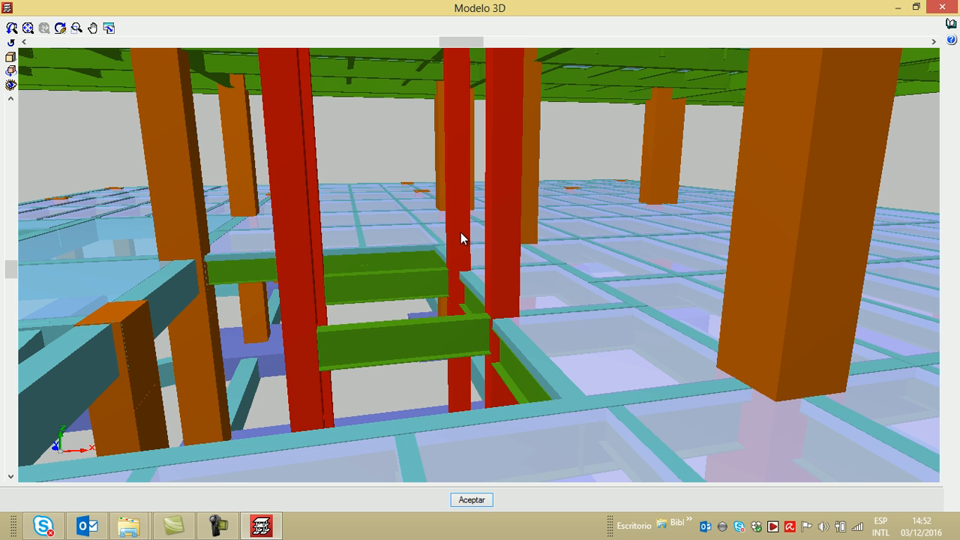
{"action": "scroll", "coordinate": [446, 333], "scroll_direction": "up", "scroll_amount": 3}
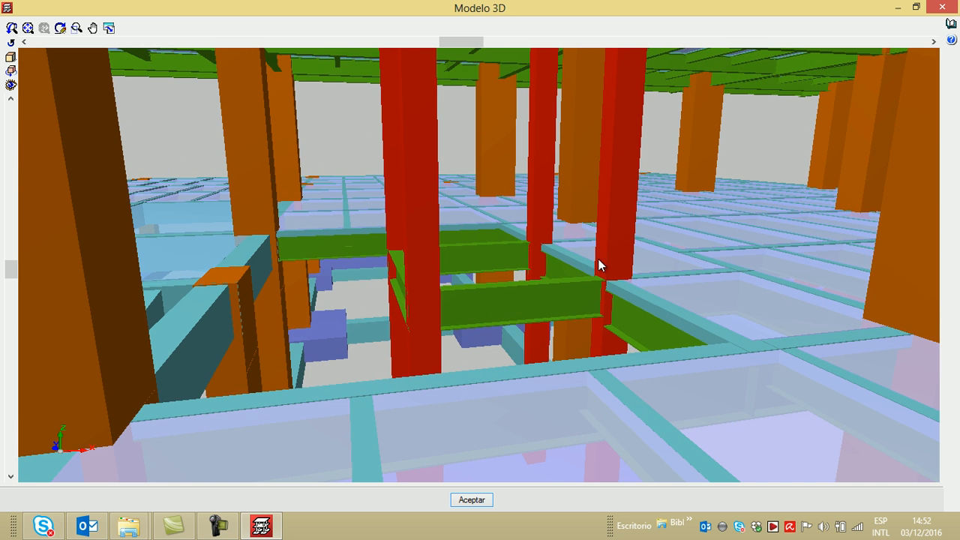
{"action": "scroll", "coordinate": [441, 305], "scroll_direction": "up", "scroll_amount": 1}
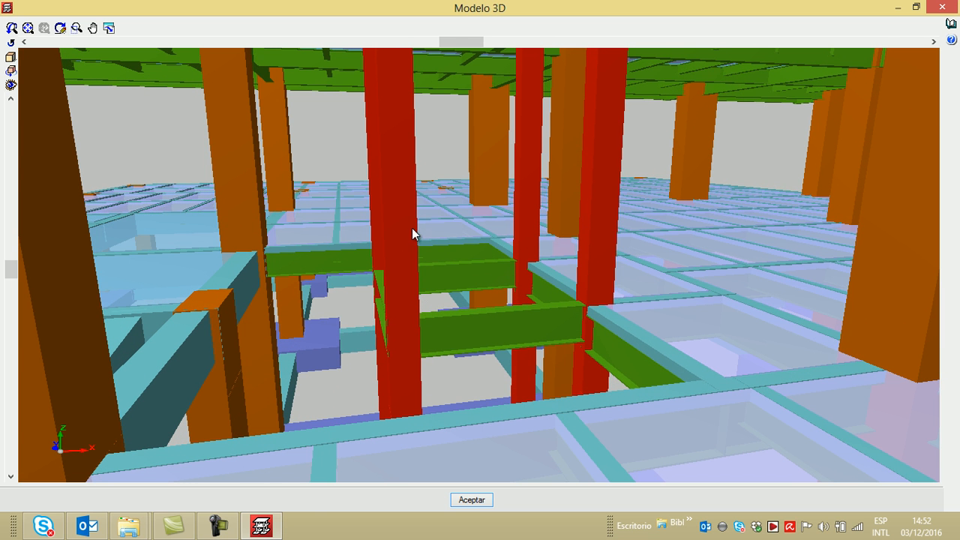
{"action": "scroll", "coordinate": [347, 321], "scroll_direction": "up", "scroll_amount": 1}
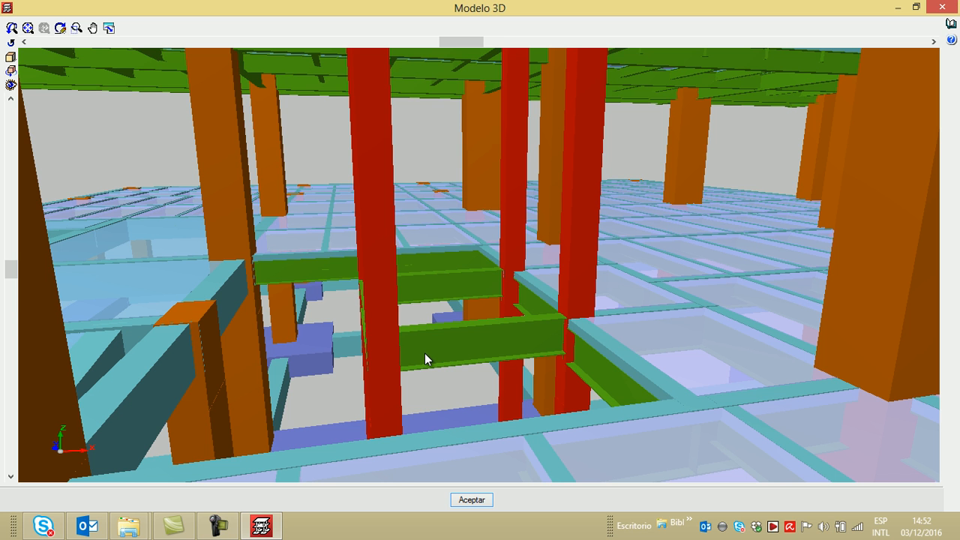
{"action": "scroll", "coordinate": [425, 353], "scroll_direction": "up", "scroll_amount": 2}
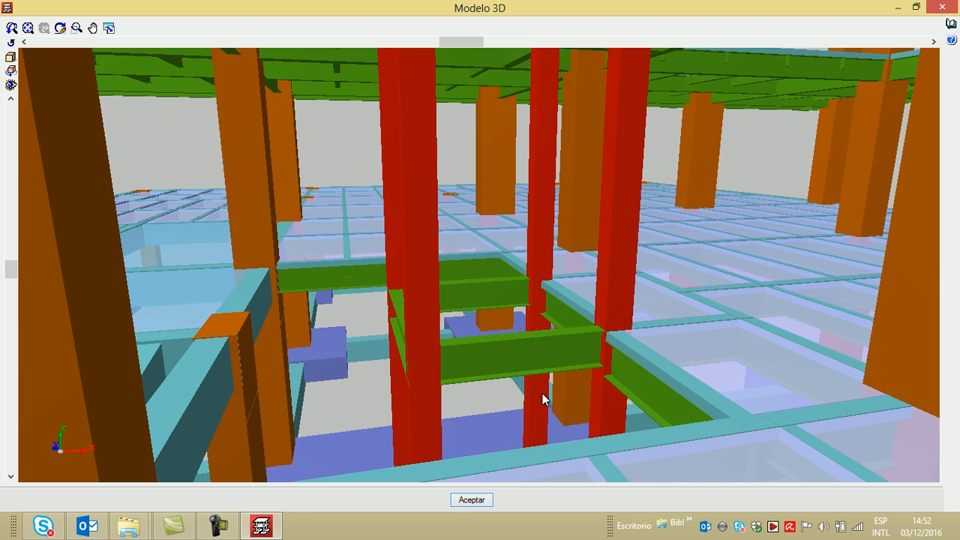
{"action": "scroll", "coordinate": [540, 393], "scroll_direction": "up", "scroll_amount": 1}
{"action": "scroll", "coordinate": [524, 382], "scroll_direction": "down", "scroll_amount": 3}
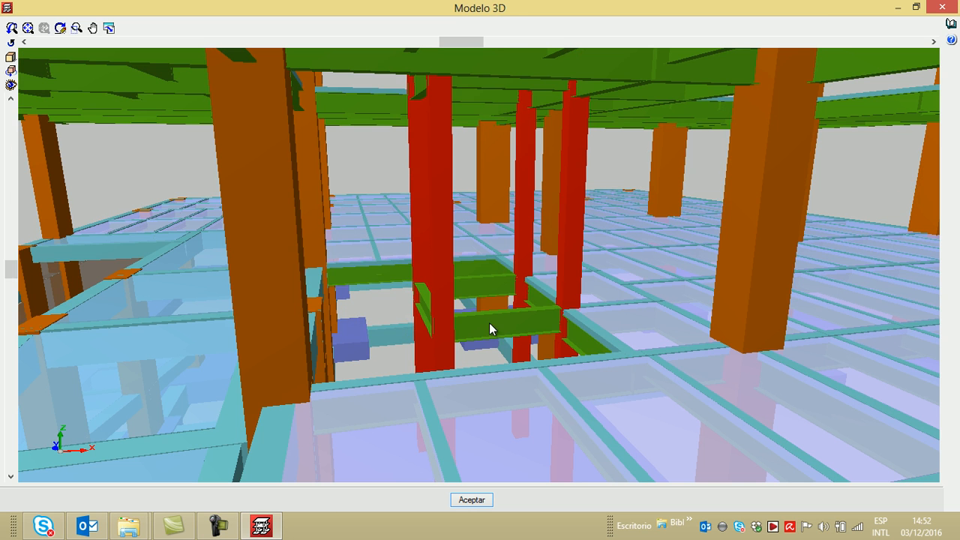
{"action": "scroll", "coordinate": [465, 327], "scroll_direction": "up", "scroll_amount": 2}
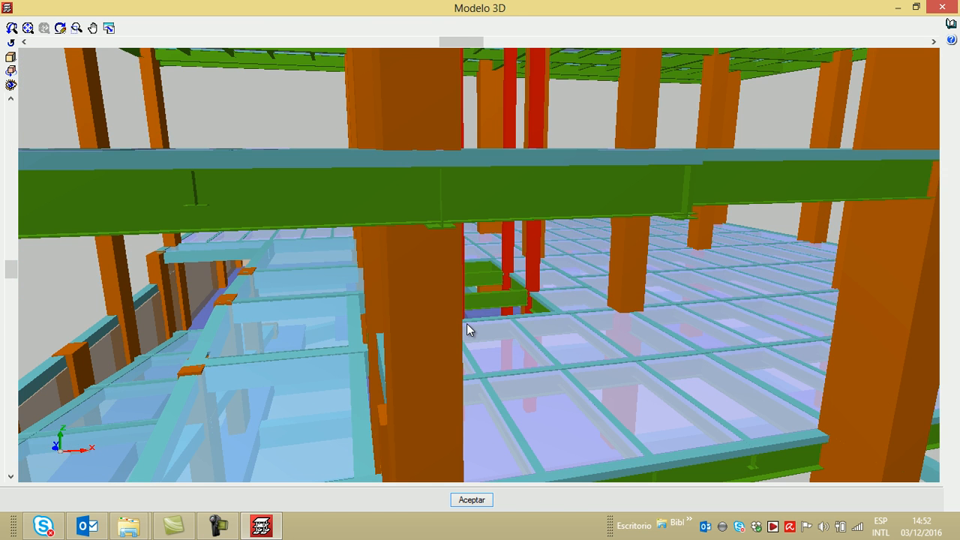
{"action": "scroll", "coordinate": [507, 305], "scroll_direction": "up", "scroll_amount": 3}
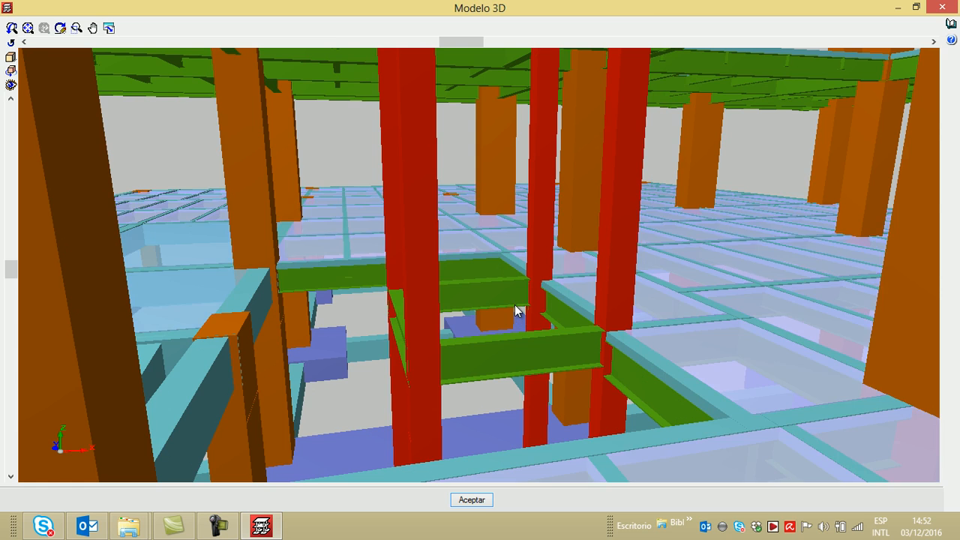
{"action": "scroll", "coordinate": [482, 269], "scroll_direction": "up", "scroll_amount": 4}
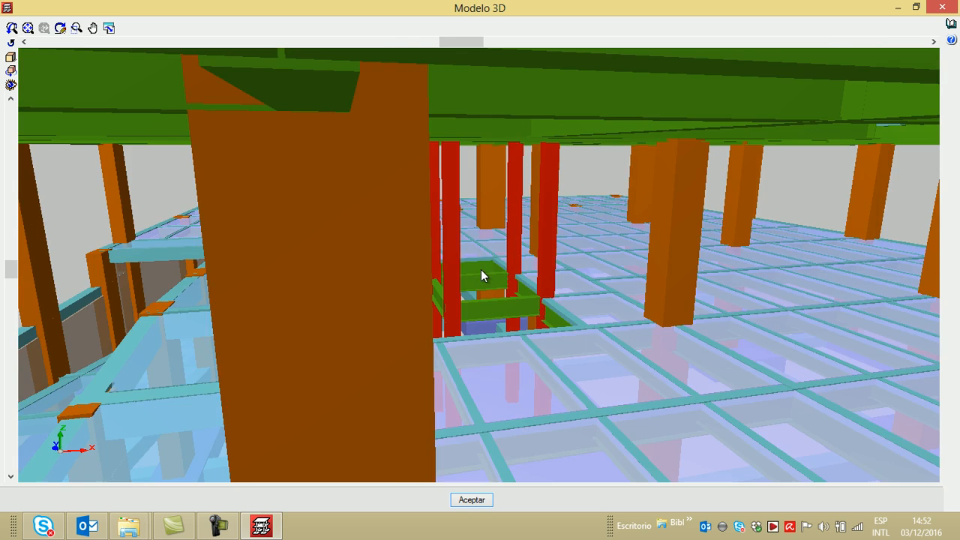
- View the whole building, then inspect from below the large central footing that supports the steel columns and its tie beams
{"action": "scroll", "coordinate": [468, 279], "scroll_direction": "down", "scroll_amount": 8}
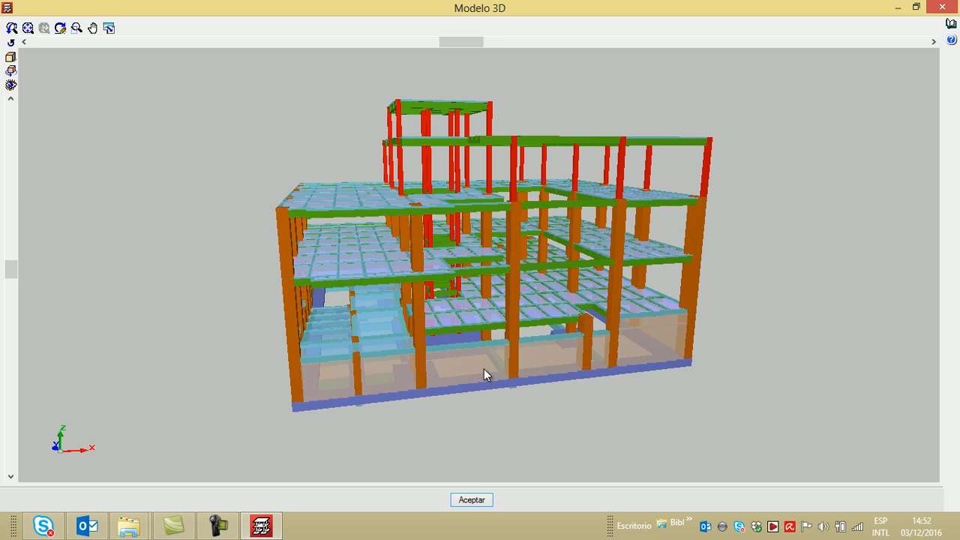
{"action": "left_click_drag", "start_coordinate": [452, 44], "coordinate": [524, 40]}
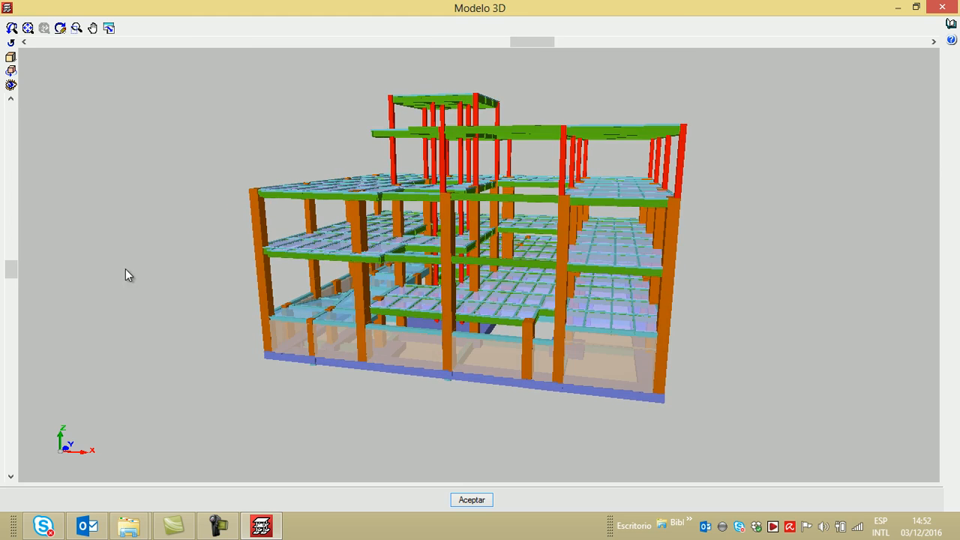
{"action": "left_click_drag", "start_coordinate": [3, 286], "coordinate": [2, 352]}
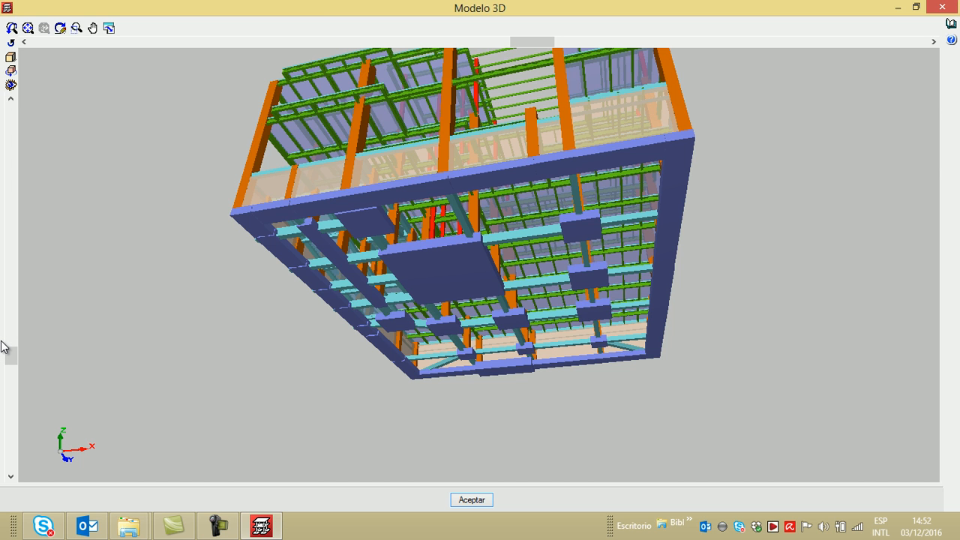
{"action": "left_click_drag", "start_coordinate": [2, 346], "coordinate": [3, 307]}
{"action": "scroll", "coordinate": [296, 319], "scroll_direction": "up", "scroll_amount": 6}
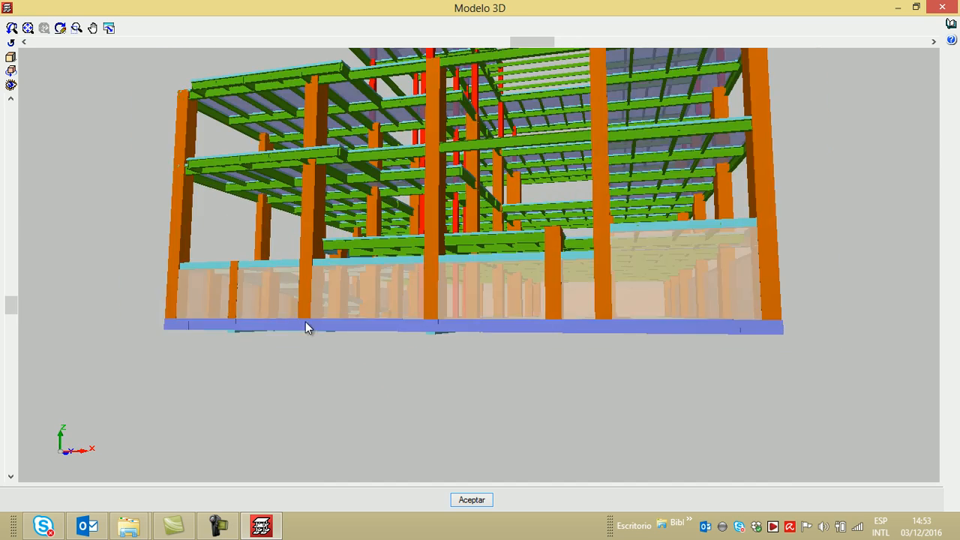
{"action": "scroll", "coordinate": [418, 330], "scroll_direction": "up", "scroll_amount": 6}
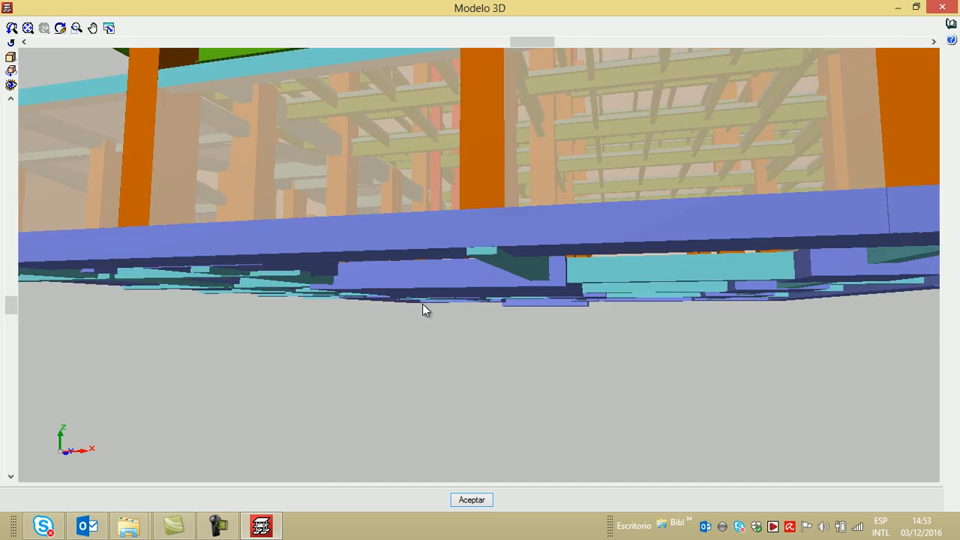
{"action": "scroll", "coordinate": [423, 286], "scroll_direction": "up", "scroll_amount": 2}
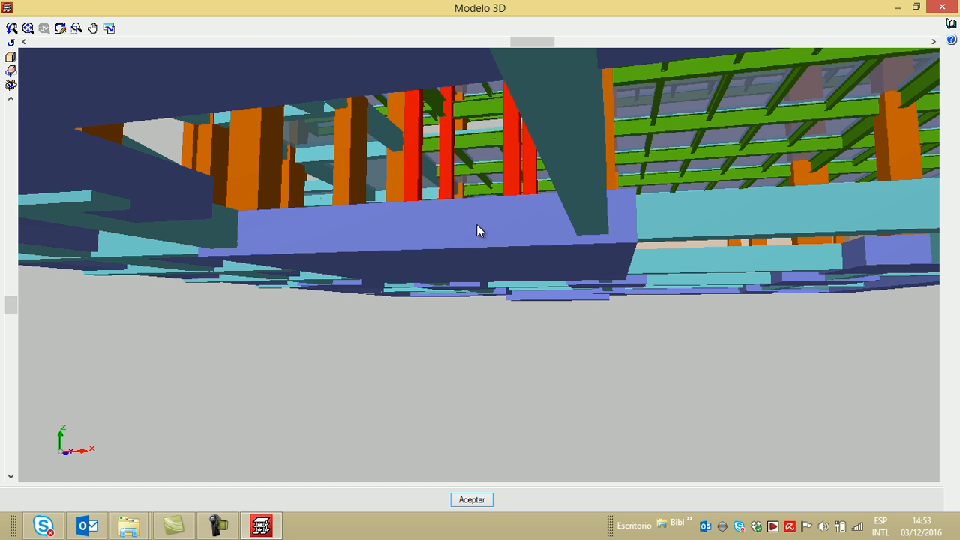
- Inspect how the red steel columns and orange columns rest on the large central footing, from below and at its top surface, and leave the 3D model
{"action": "scroll", "coordinate": [421, 196], "scroll_direction": "up", "scroll_amount": 2}
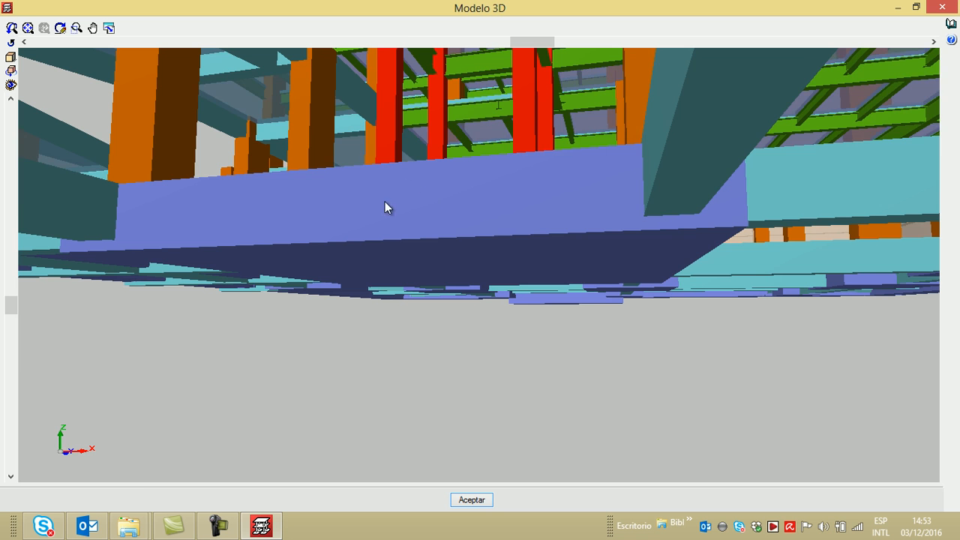
{"action": "scroll", "coordinate": [417, 224], "scroll_direction": "up", "scroll_amount": 2}
{"action": "scroll", "coordinate": [419, 229], "scroll_direction": "up", "scroll_amount": 2}
{"action": "scroll", "coordinate": [425, 244], "scroll_direction": "up", "scroll_amount": 3}
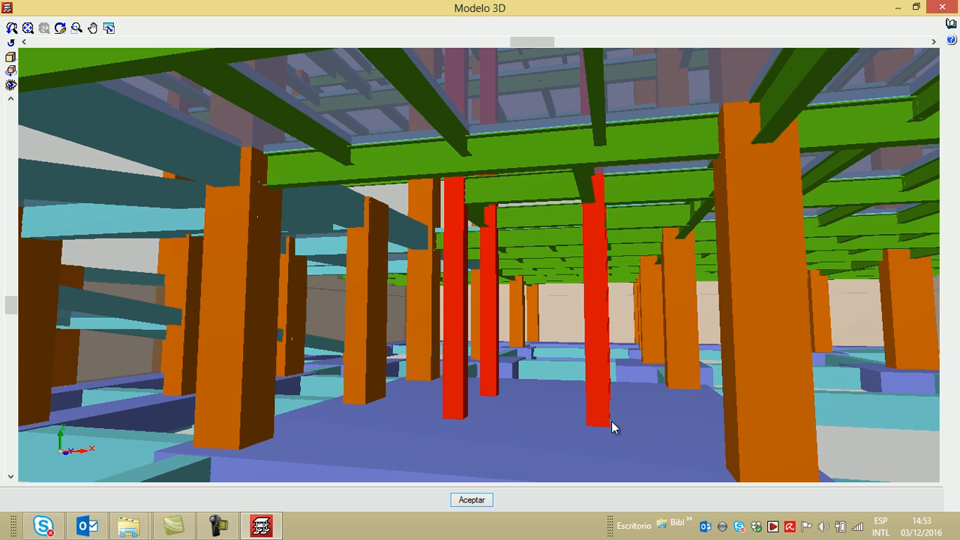
{"action": "scroll", "coordinate": [592, 443], "scroll_direction": "up", "scroll_amount": 2}
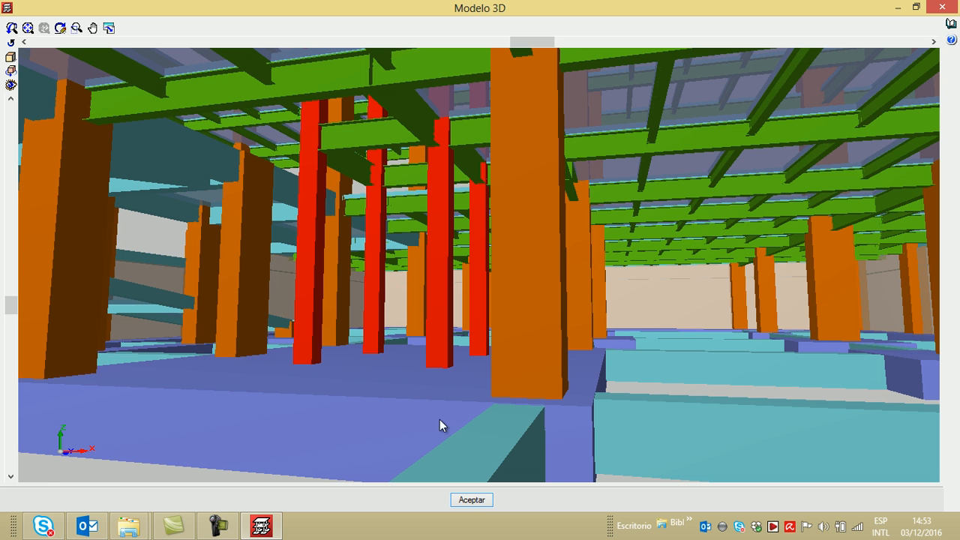
{"action": "scroll", "coordinate": [434, 413], "scroll_direction": "down", "scroll_amount": 2}
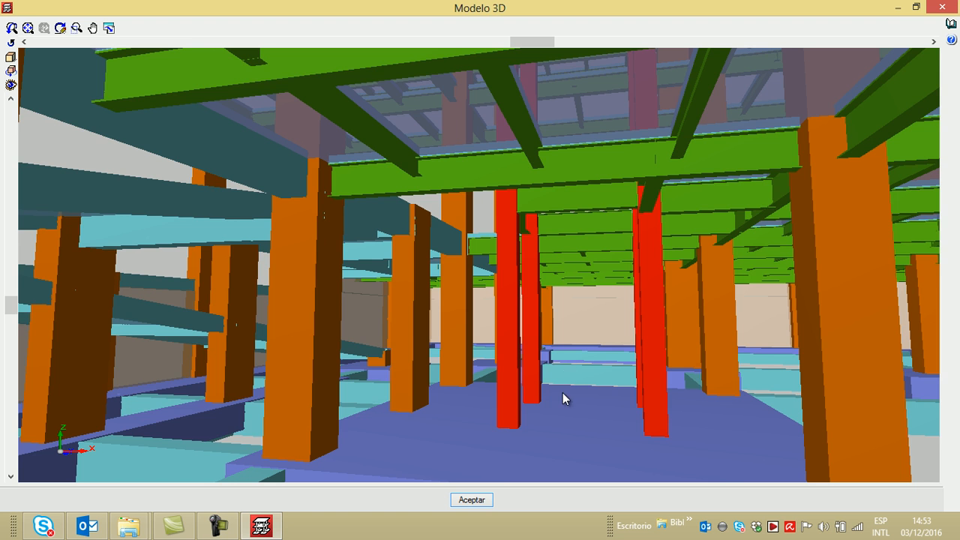
{"action": "scroll", "coordinate": [558, 389], "scroll_direction": "up", "scroll_amount": 4}
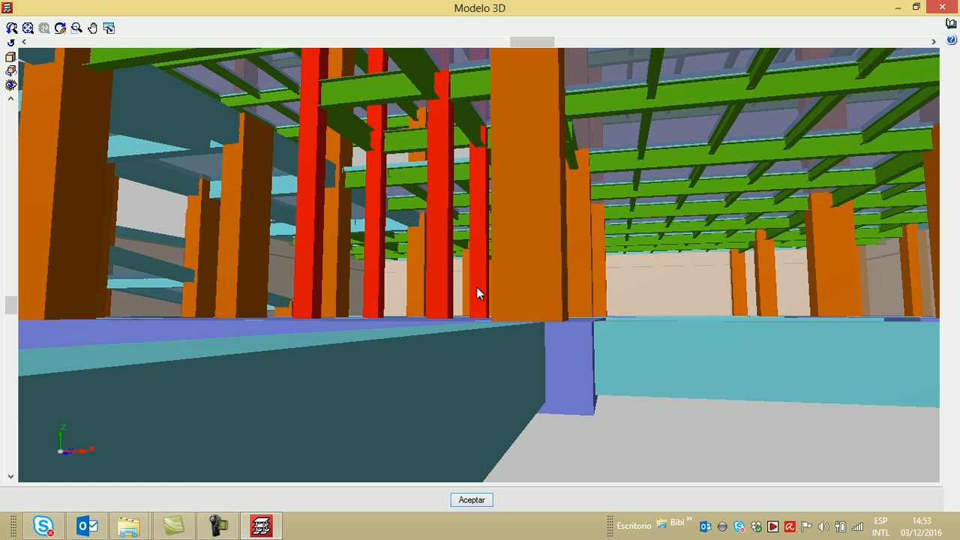
{"action": "scroll", "coordinate": [357, 331], "scroll_direction": "up", "scroll_amount": 5}
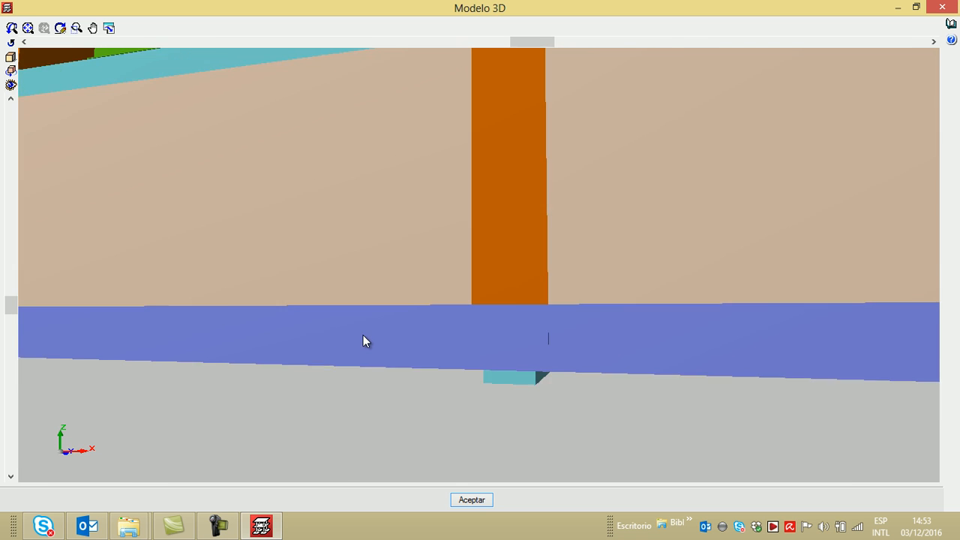
{"action": "scroll", "coordinate": [364, 342], "scroll_direction": "down", "scroll_amount": 5}
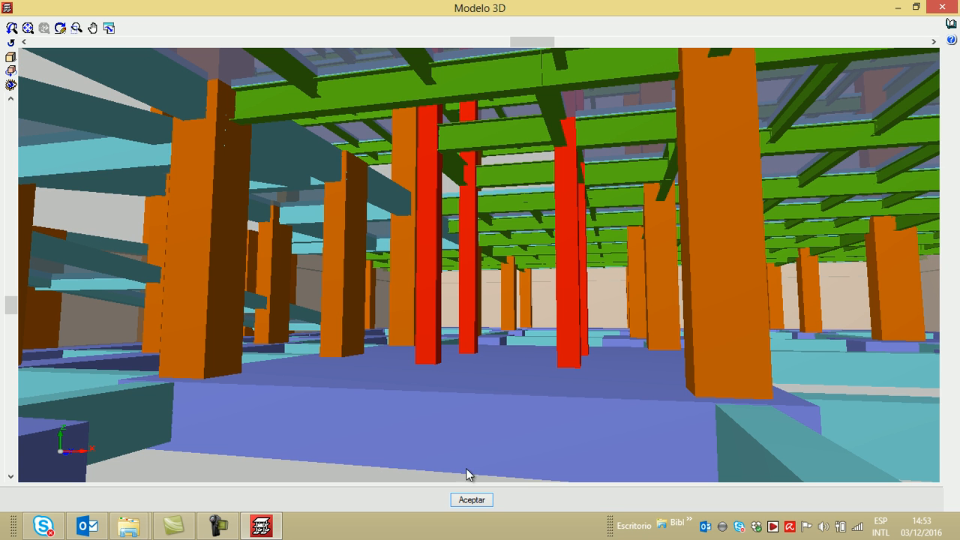
{"action": "left_click", "coordinate": [472, 500]}
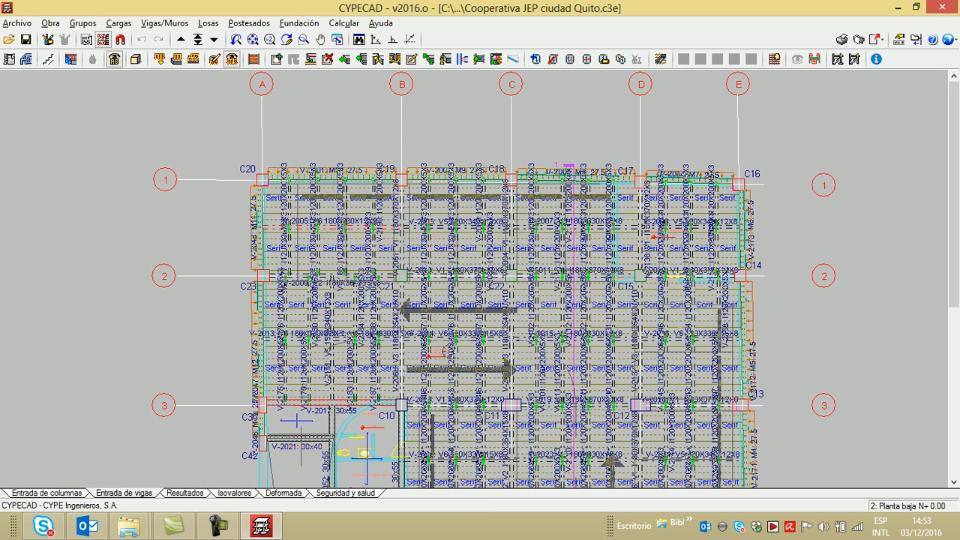
- Open the construction details library for the second drawing in the drawing selection, with its drawing type set to Planos de planta
{"action": "left_click", "coordinate": [857, 40]}
{"action": "left_click", "coordinate": [697, 62]}
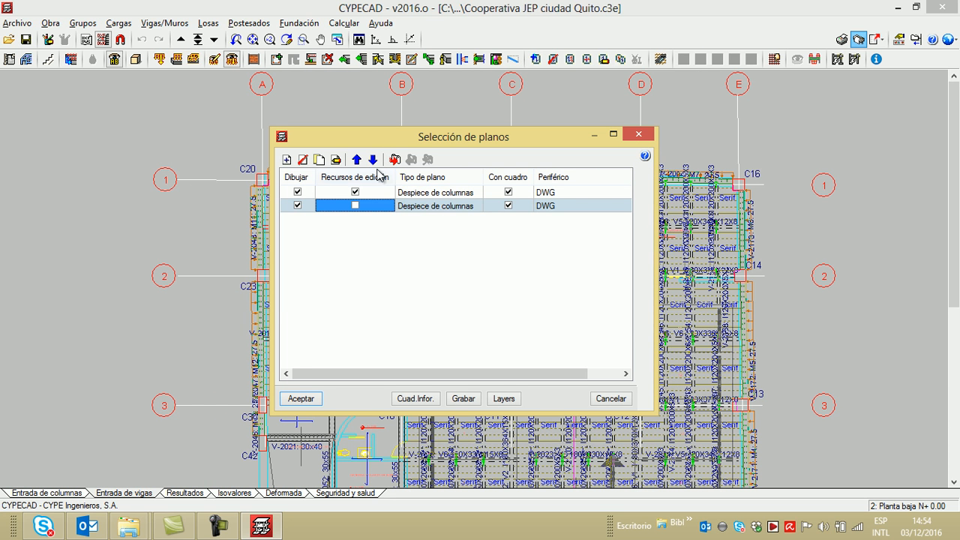
{"action": "double_click", "coordinate": [420, 207]}
{"action": "left_click", "coordinate": [391, 90]}
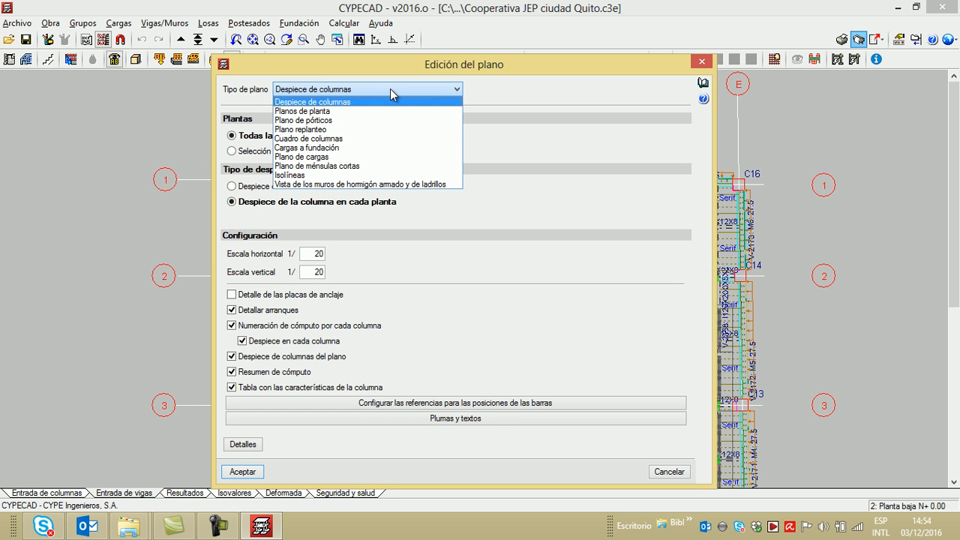
{"action": "left_click", "coordinate": [373, 111]}
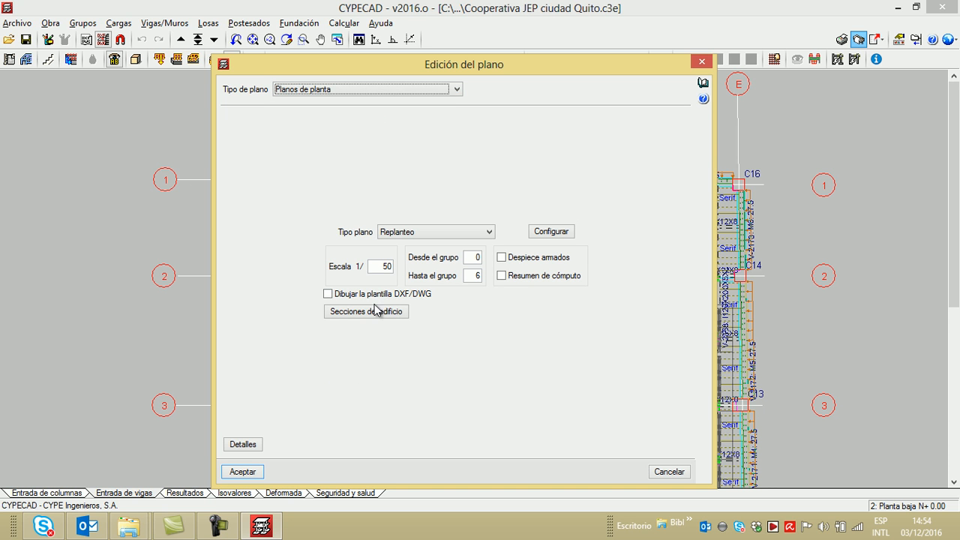
{"action": "left_click", "coordinate": [242, 448]}
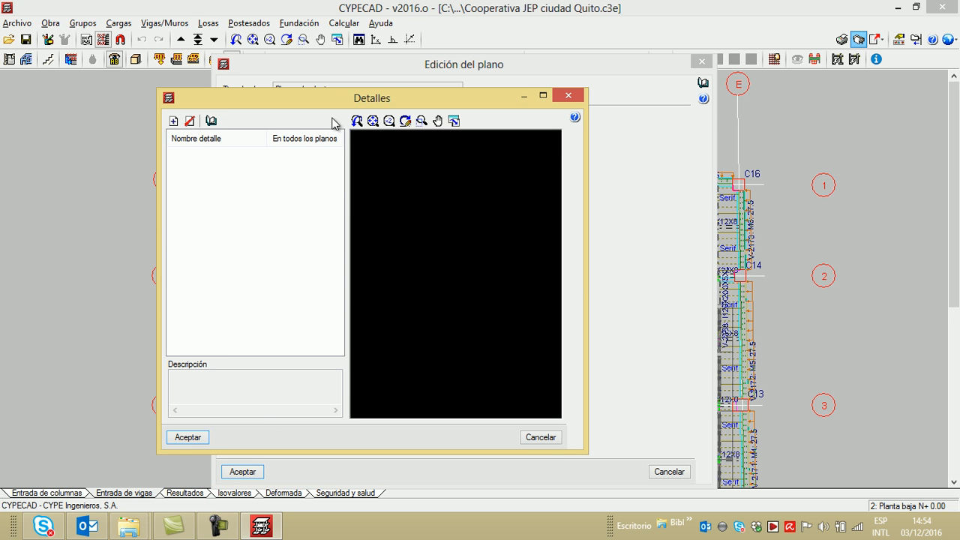
{"action": "left_click", "coordinate": [173, 120]}
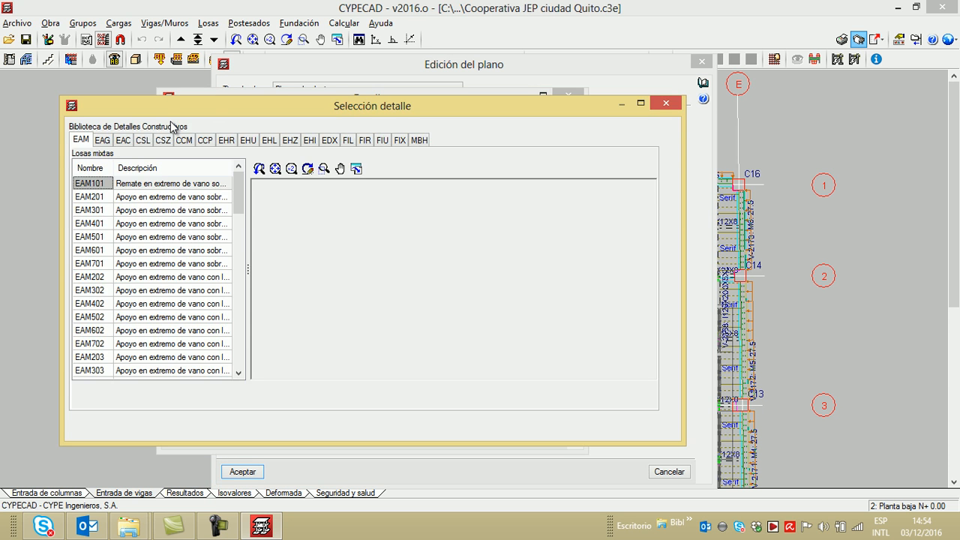
- Review the Losas mixtas joint details EAM028, EAM024, EAM022 and EAM019 between steel and concrete beams and columns, enlarging the library window
{"action": "left_click_drag", "start_coordinate": [238, 198], "coordinate": [236, 353]}
{"action": "left_click", "coordinate": [214, 369]}
{"action": "left_click", "coordinate": [180, 344]}
{"action": "left_click", "coordinate": [184, 292]}
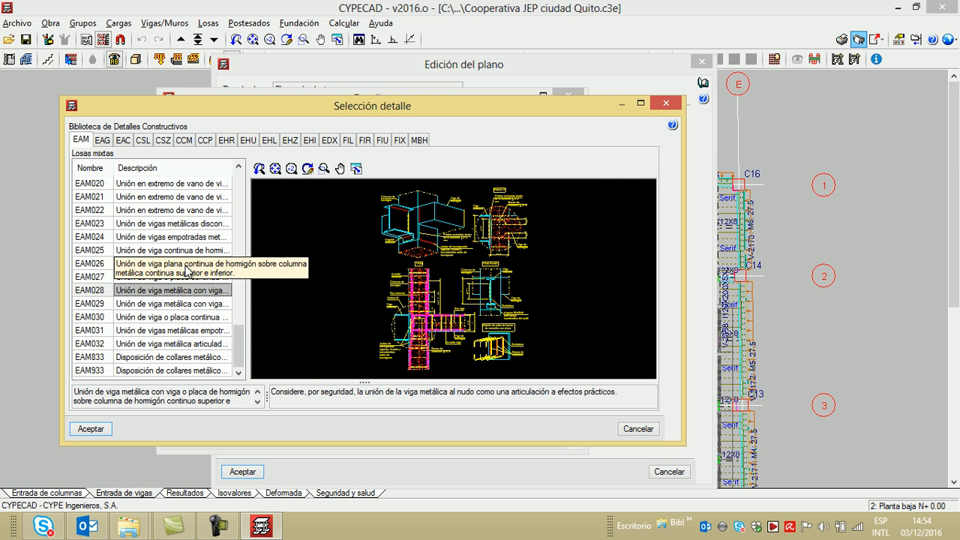
{"action": "left_click", "coordinate": [186, 240]}
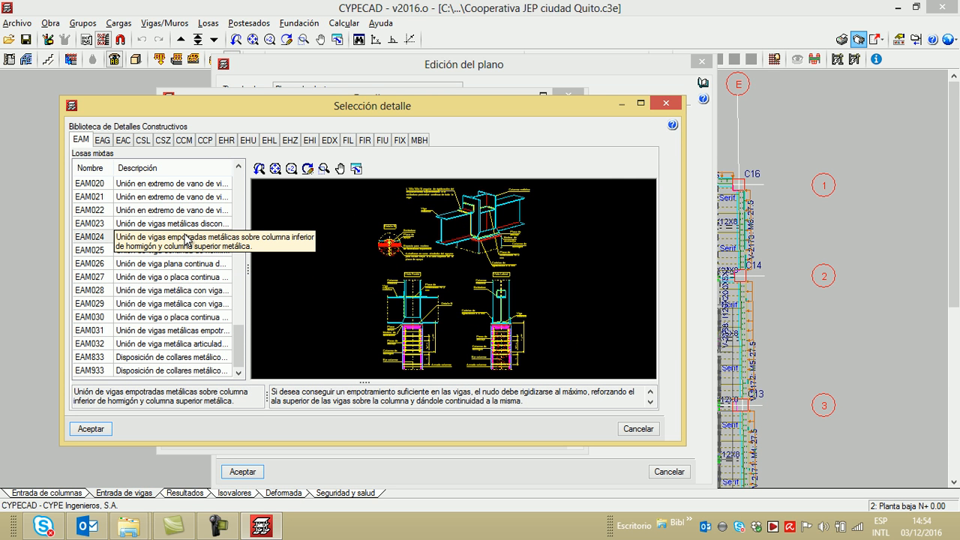
{"action": "left_click", "coordinate": [182, 210]}
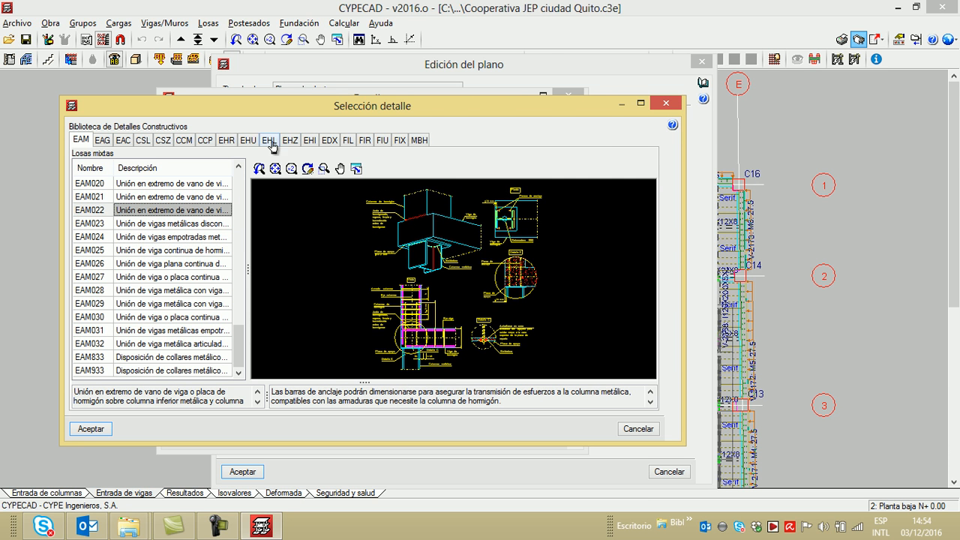
{"action": "left_click", "coordinate": [640, 104]}
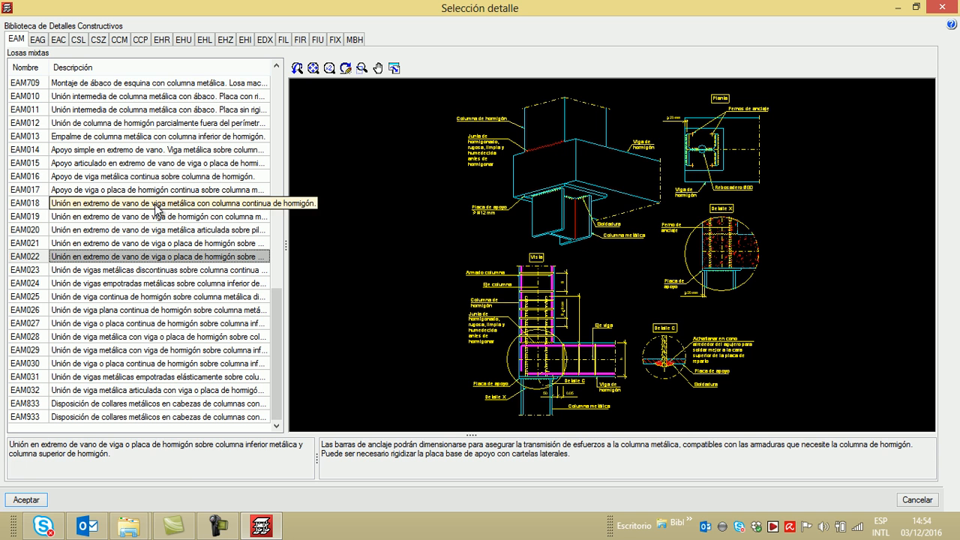
{"action": "left_click", "coordinate": [160, 217]}
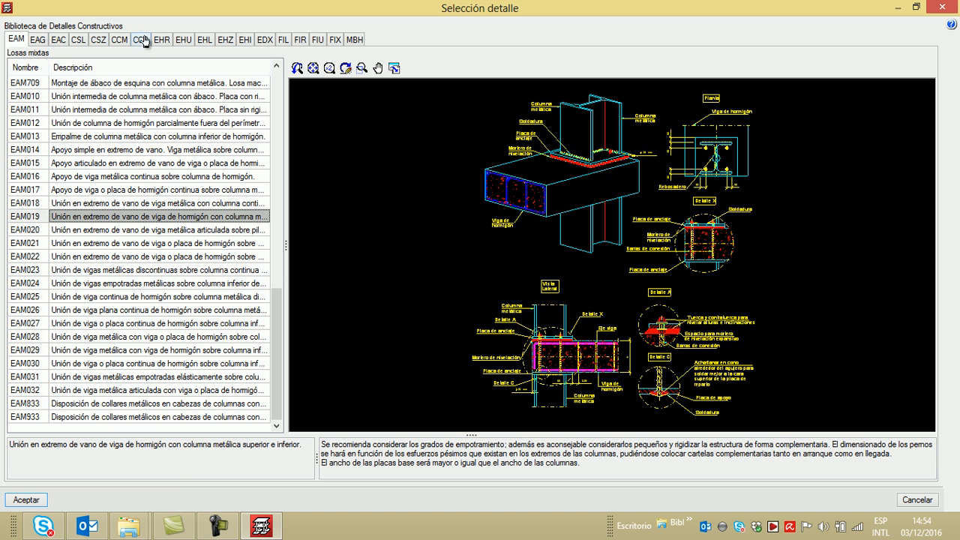
- Look through the steel connection details and examine foundation slab details CSL006 for a bottom thickness change and CSL008 for a level difference
{"action": "left_click", "coordinate": [41, 41]}
{"action": "left_click", "coordinate": [57, 41]}
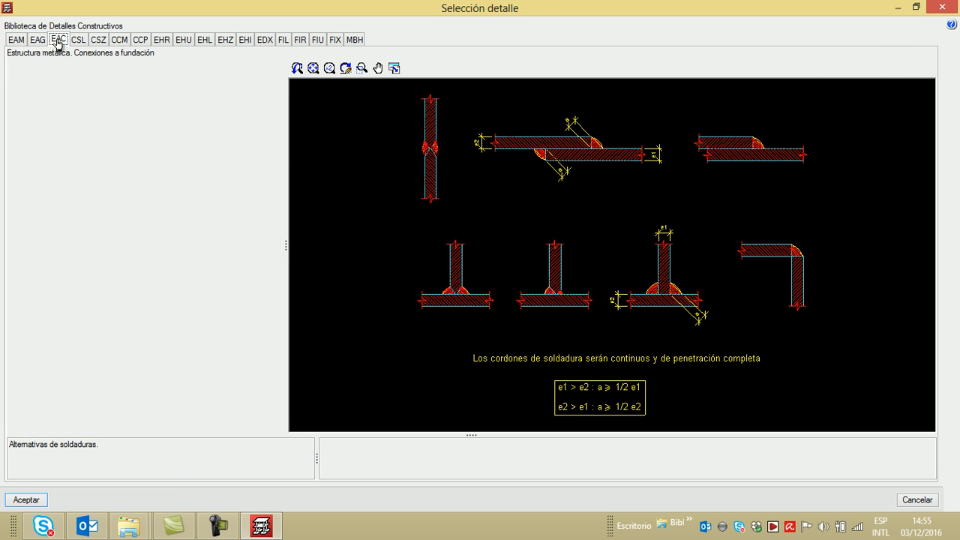
{"action": "left_click", "coordinate": [70, 39]}
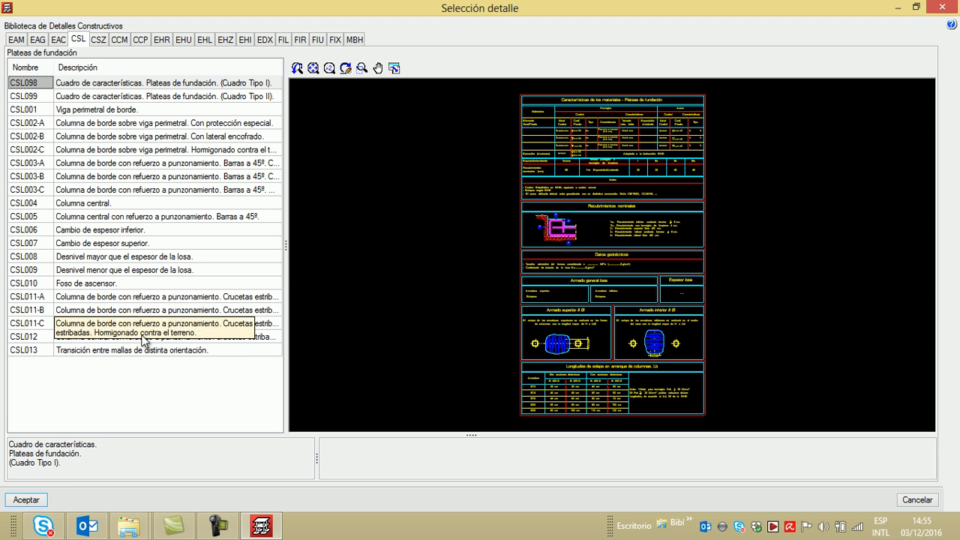
{"action": "left_click", "coordinate": [99, 229]}
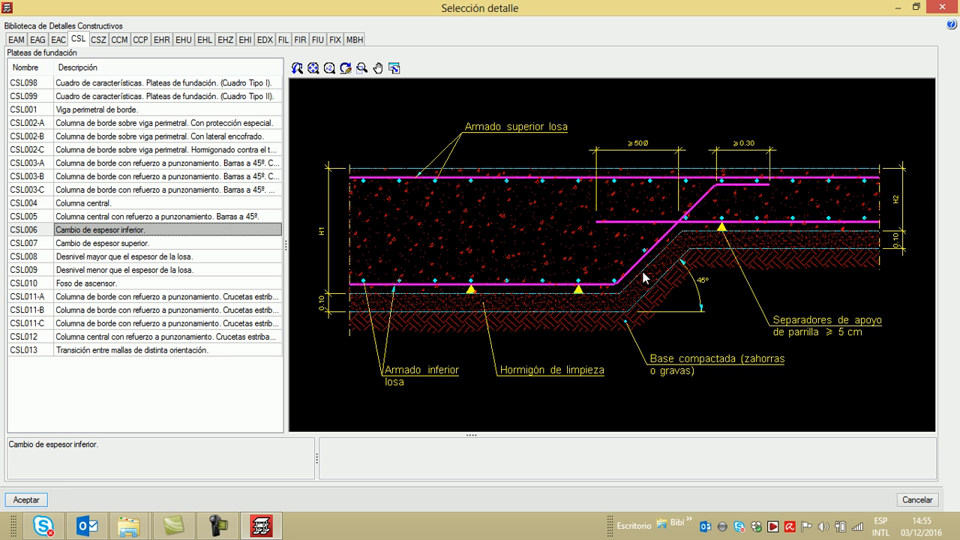
{"action": "left_click", "coordinate": [118, 255]}
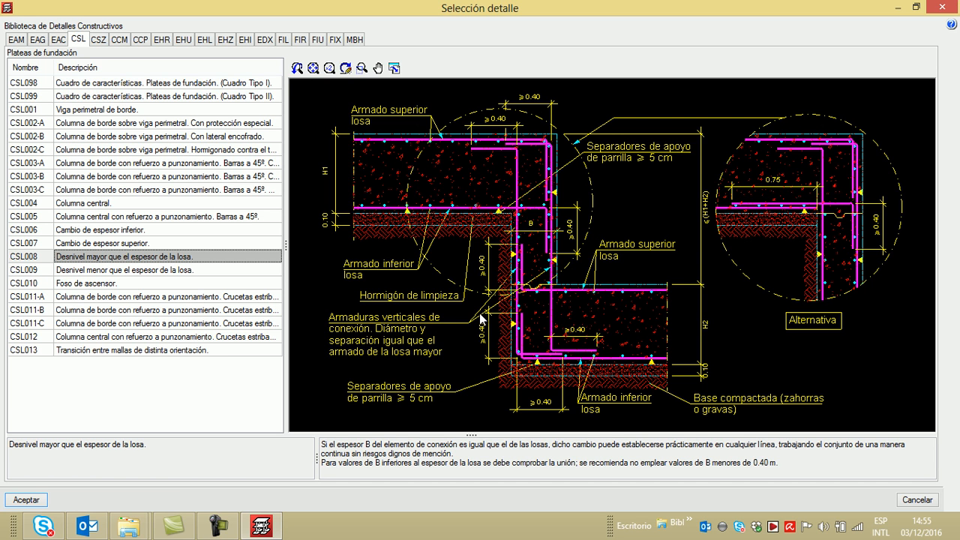
{"action": "mouse_move", "coordinate": [263, 526]}
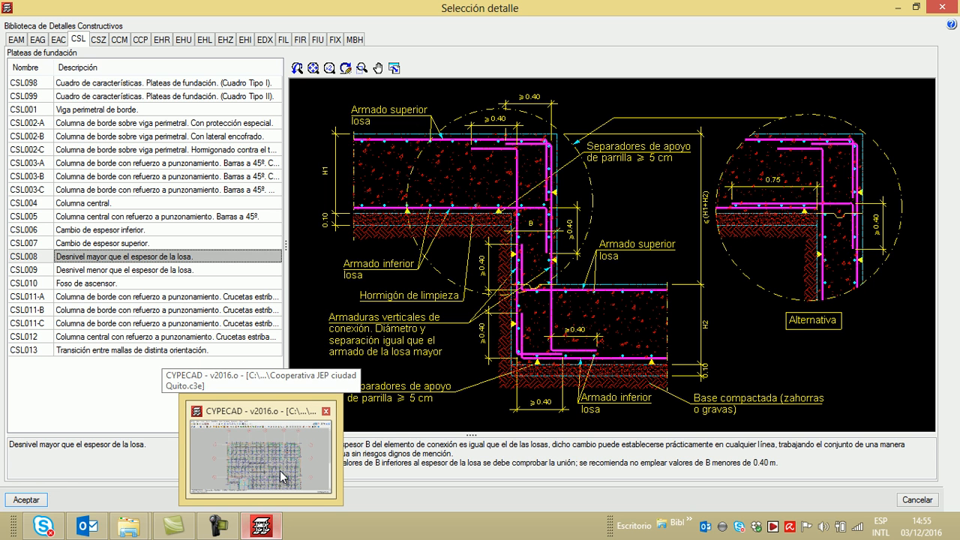
- Examine the elevator pit detail CSL010 up close, and close the library and drawing dialogs without adding a detail
{"action": "left_click", "coordinate": [90, 283]}
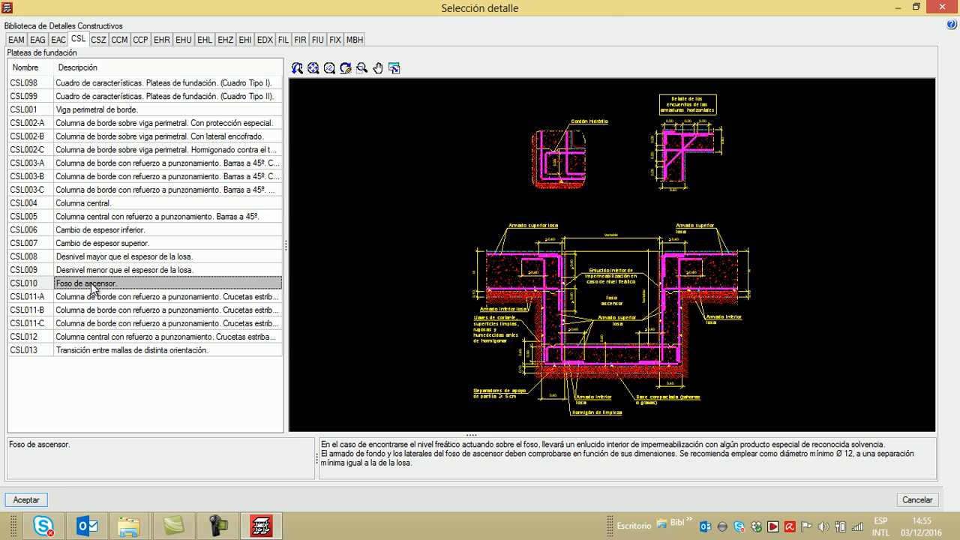
{"action": "scroll", "coordinate": [580, 257], "scroll_direction": "up", "scroll_amount": 4}
{"action": "scroll", "coordinate": [560, 254], "scroll_direction": "up", "scroll_amount": 3}
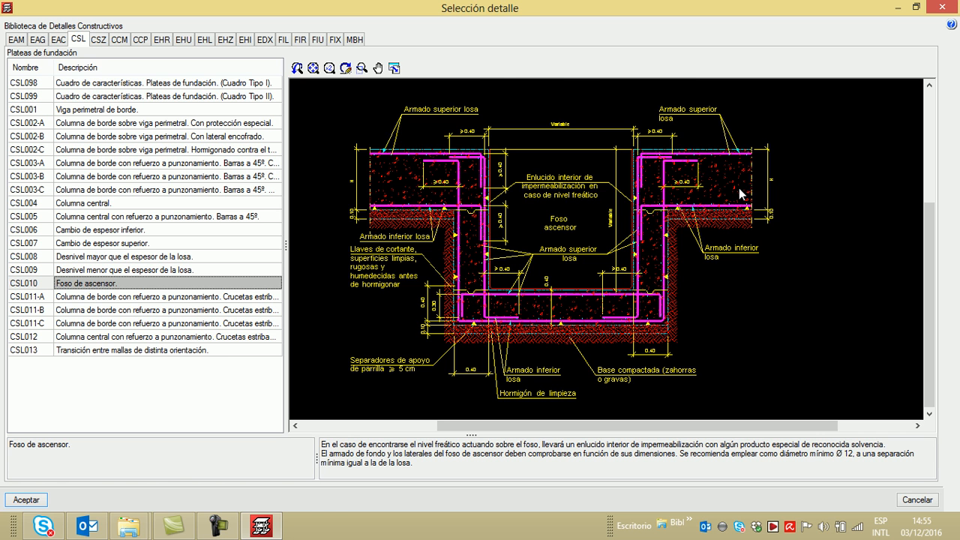
{"action": "scroll", "coordinate": [626, 236], "scroll_direction": "down", "scroll_amount": 2}
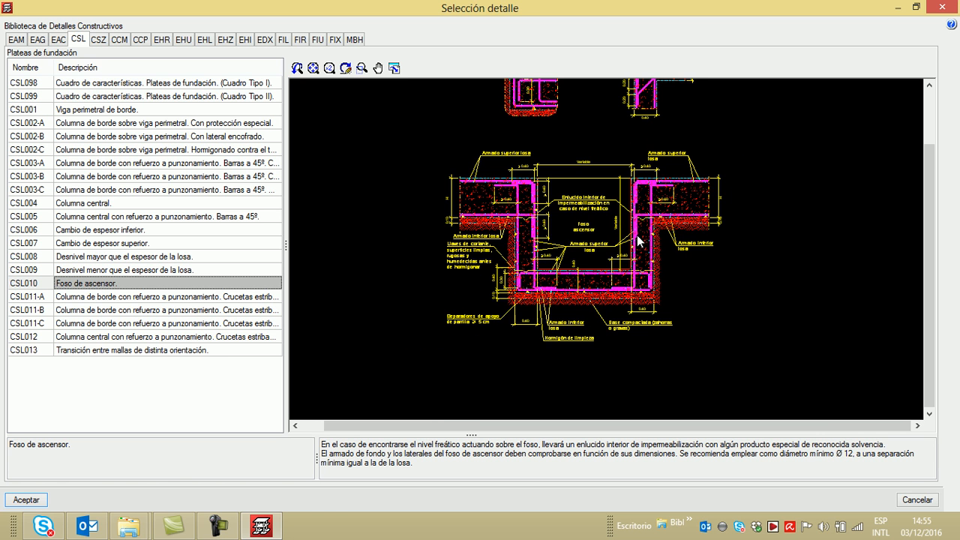
{"action": "middle_click_drag", "start_coordinate": [607, 143], "coordinate": [599, 165]}
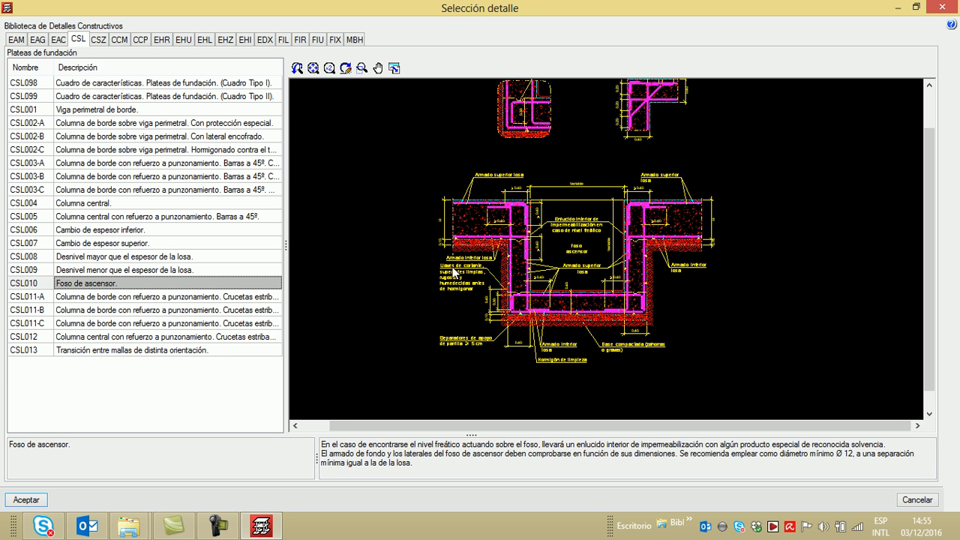
{"action": "left_click", "coordinate": [938, 8]}
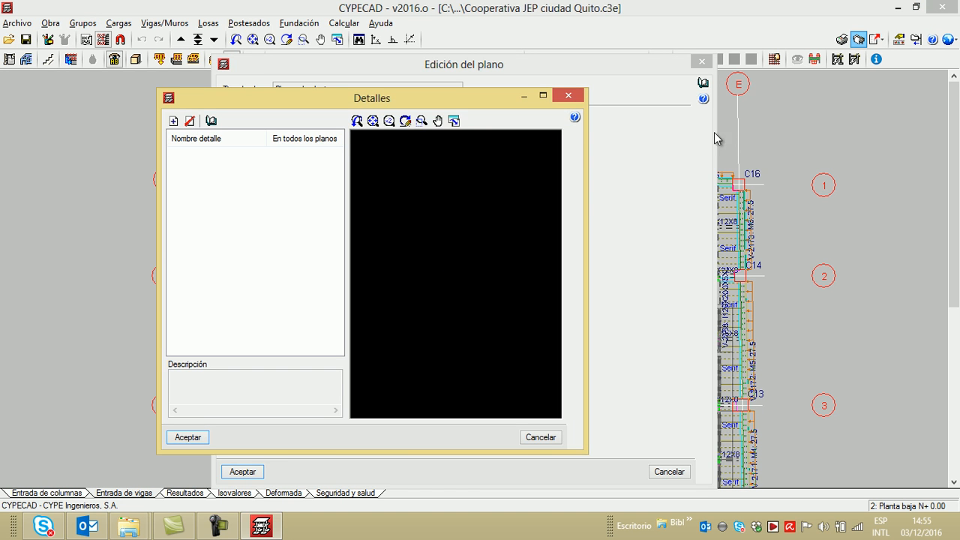
{"action": "left_click", "coordinate": [568, 95]}
{"action": "left_click_drag", "start_coordinate": [655, 75], "coordinate": [619, 120]}
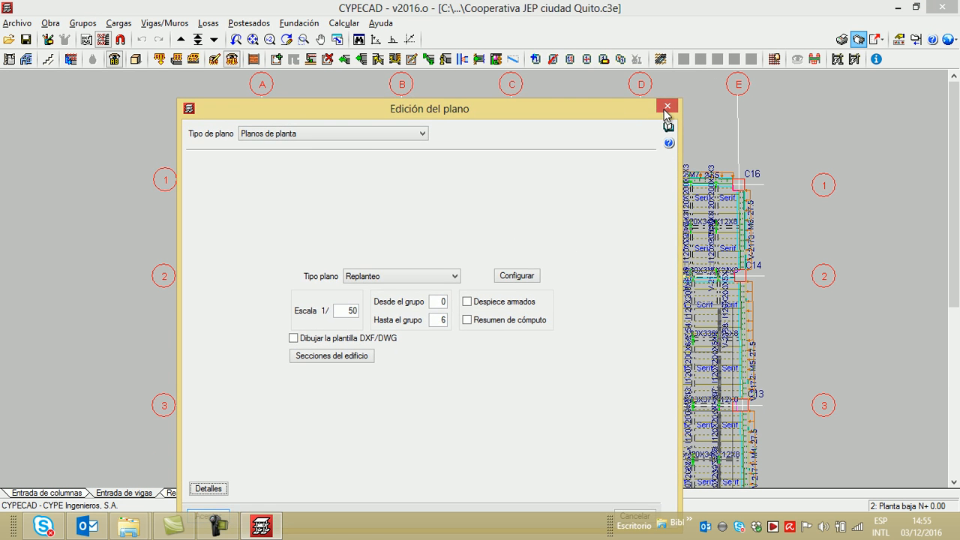
{"action": "left_click", "coordinate": [666, 106]}
{"action": "left_click", "coordinate": [643, 132]}
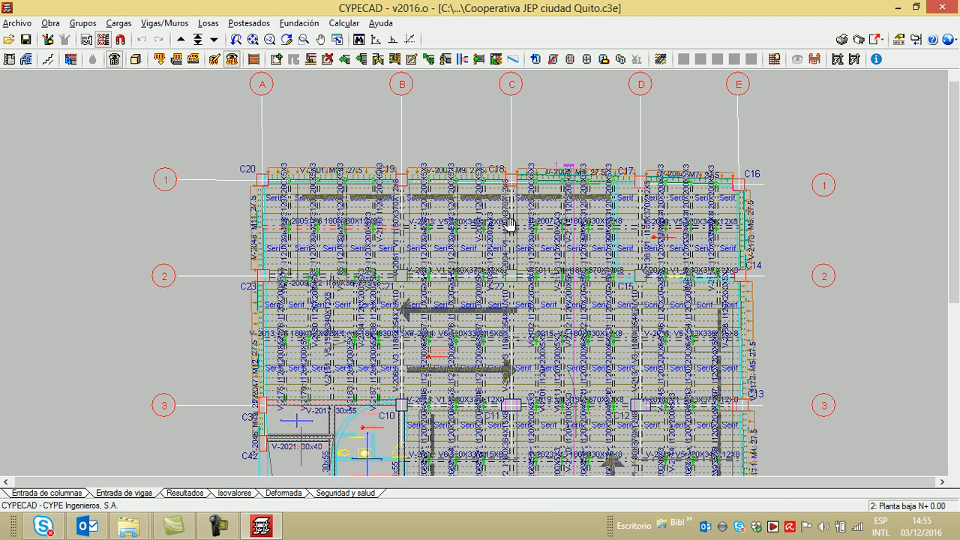
- View the entire Planta baja N+ 0.00 floor plan with all its grid axes
{"action": "scroll", "coordinate": [525, 225], "scroll_direction": "down", "scroll_amount": 3}
{"action": "scroll", "coordinate": [529, 225], "scroll_direction": "down", "scroll_amount": 3}
{"action": "middle_click_drag", "start_coordinate": [537, 271], "coordinate": [536, 239]}
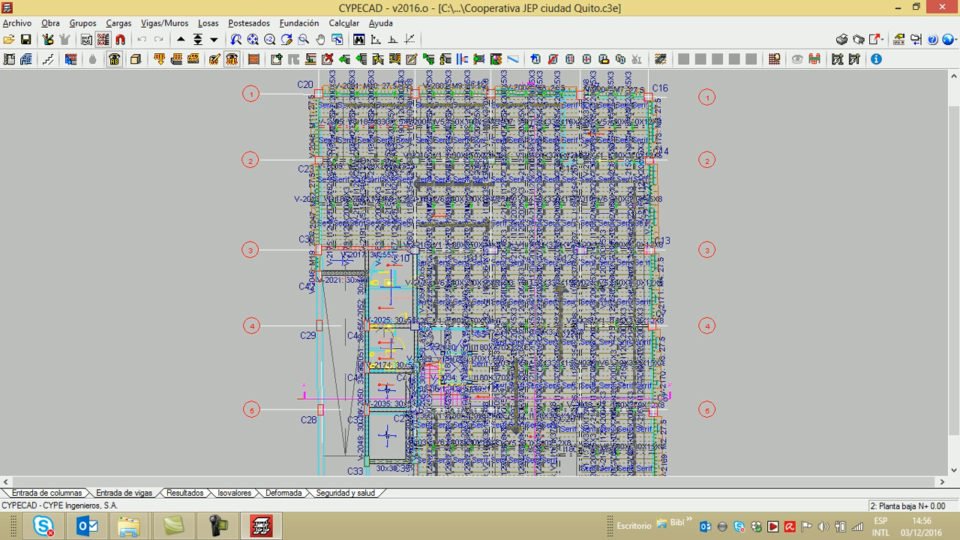
{"action": "scroll", "coordinate": [410, 278], "scroll_direction": "down", "scroll_amount": 2}
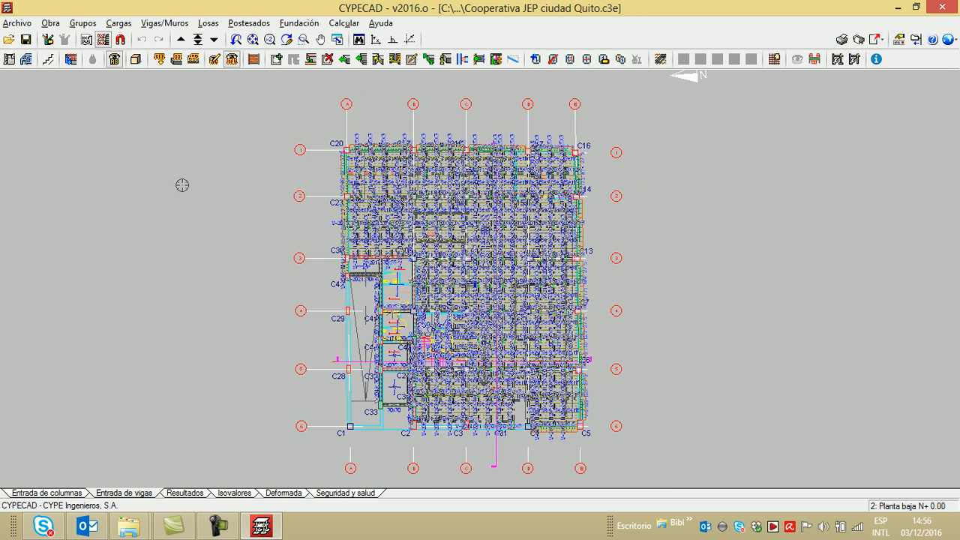